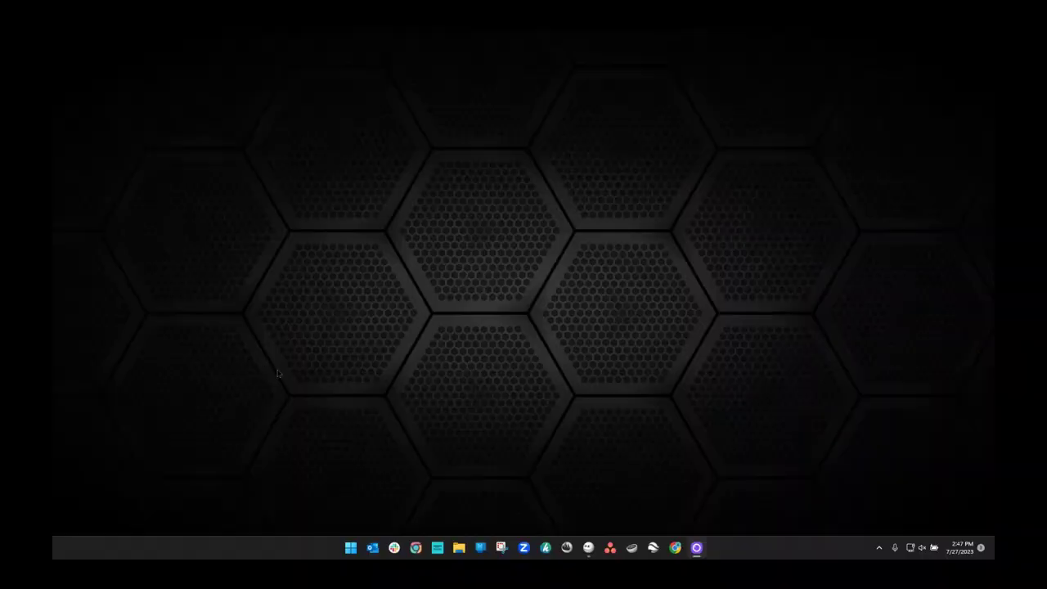
- Switch to Asana, group My tasks by due date, and look through the resulting task groups
click(588, 547)
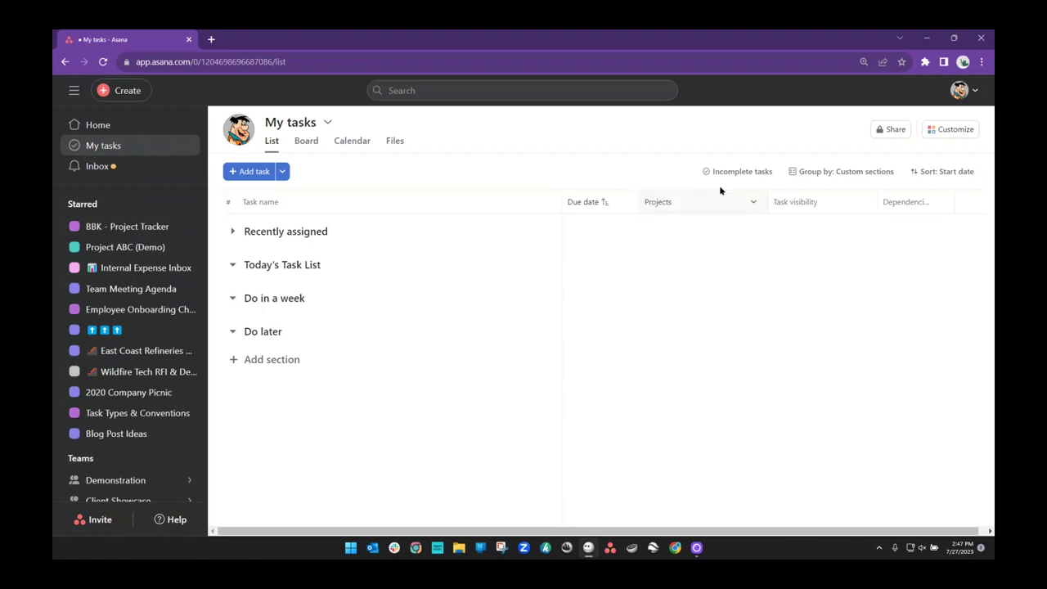
click(801, 172)
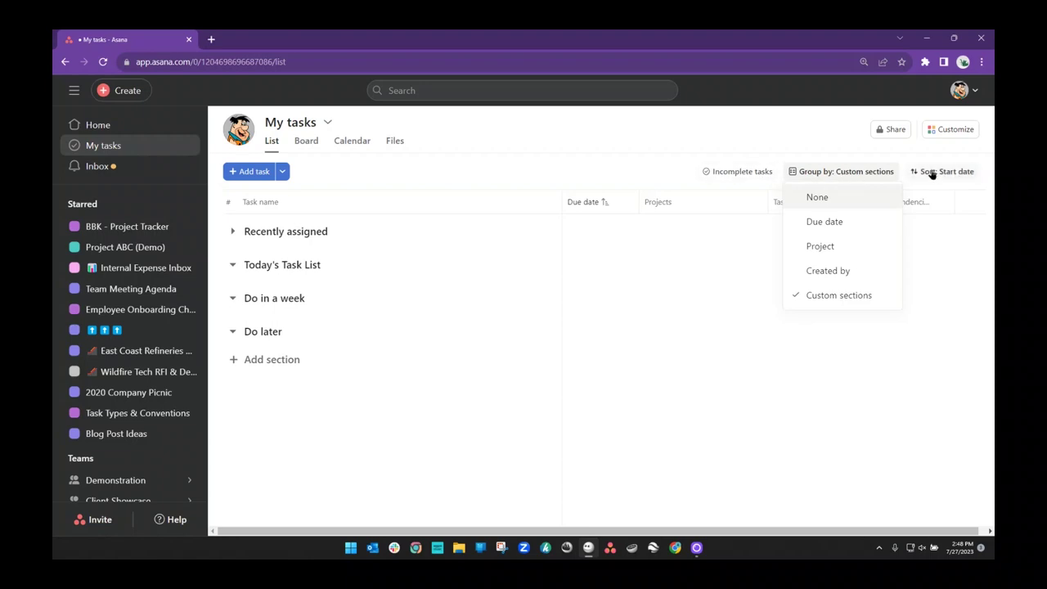
click(832, 222)
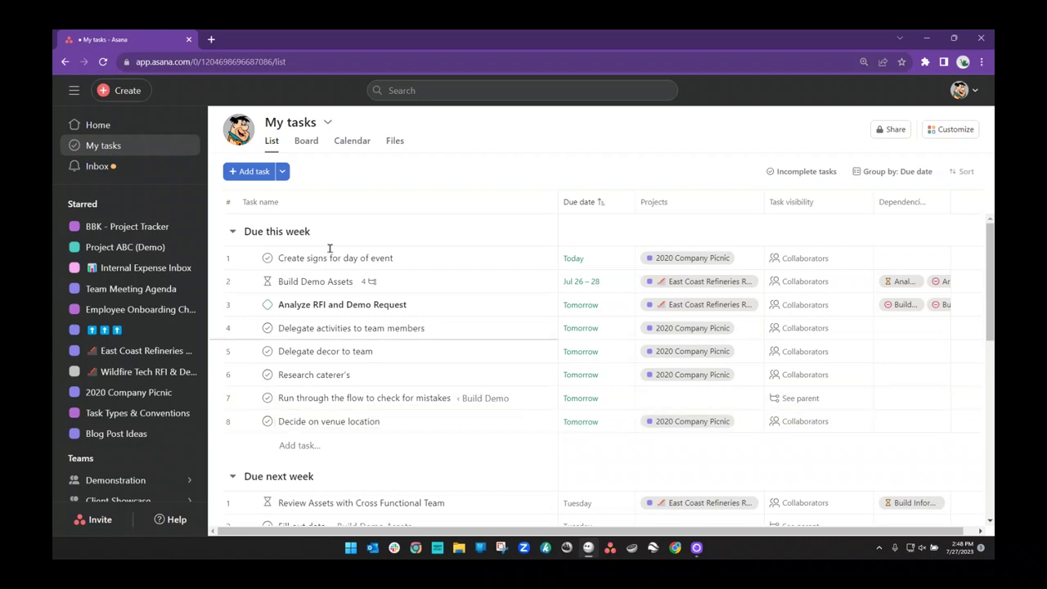
scroll(428, 412, down, 15)
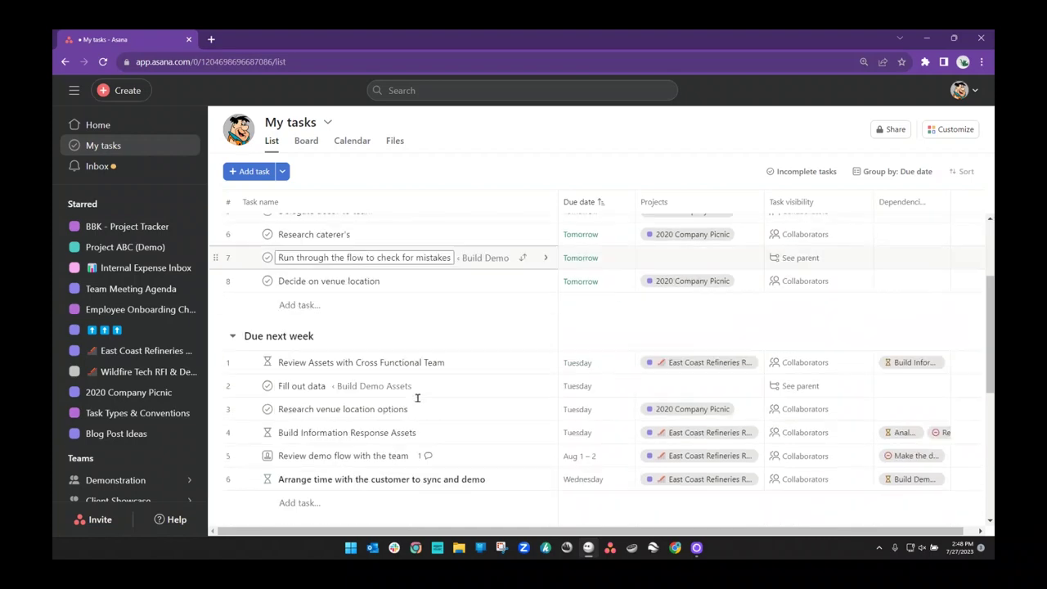
scroll(425, 409, down, 7)
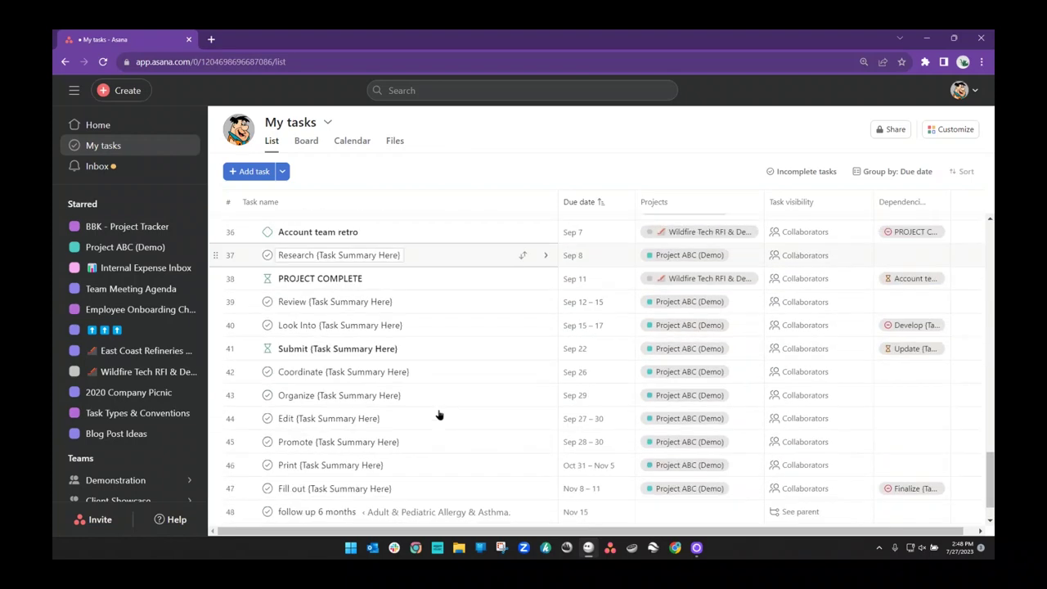
scroll(452, 426, up, 20)
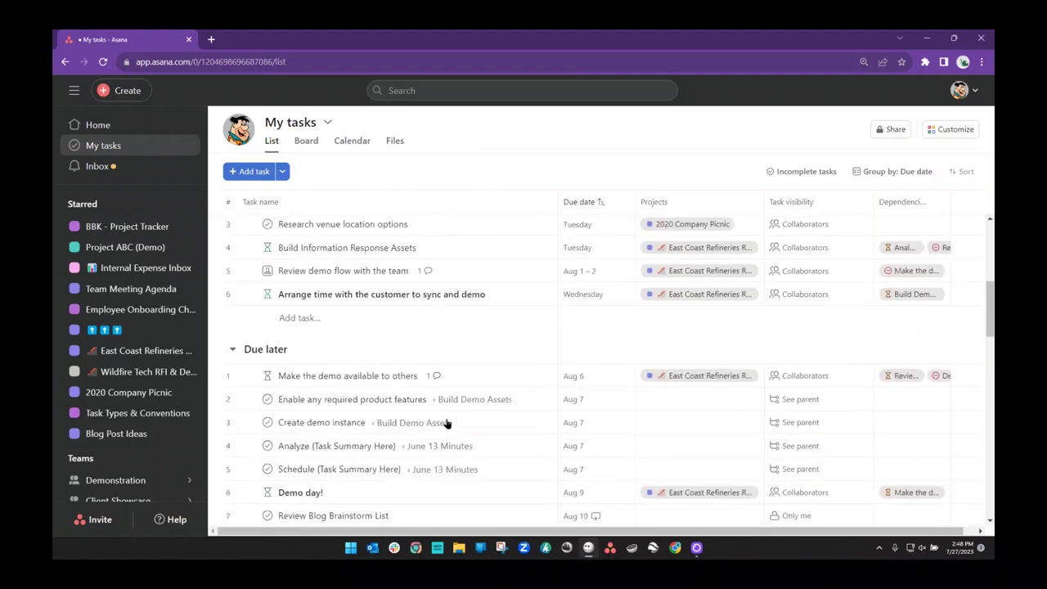
- Group My tasks by project and look through the project groups
click(888, 175)
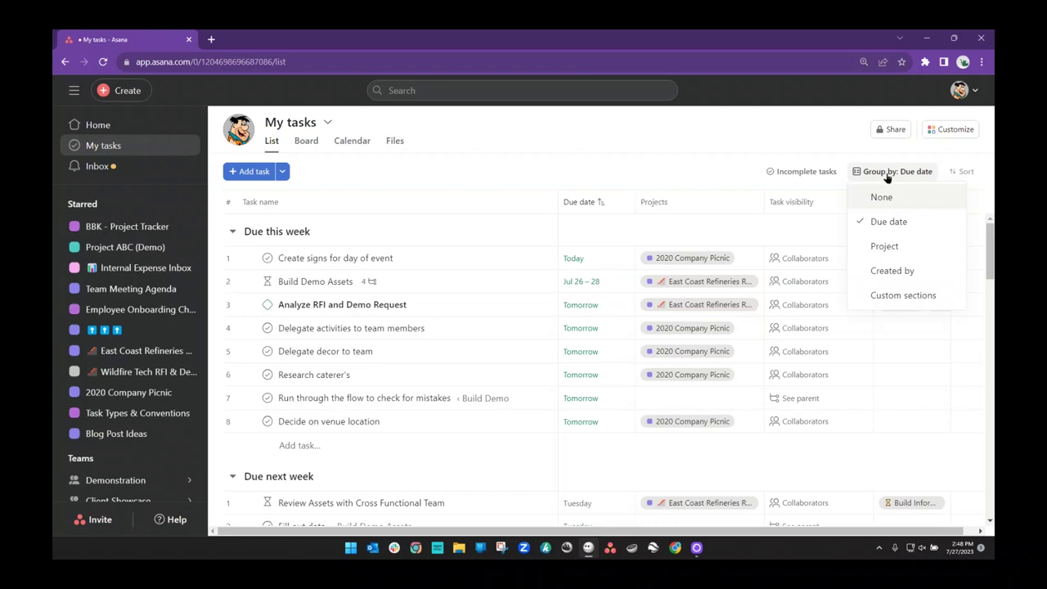
click(884, 246)
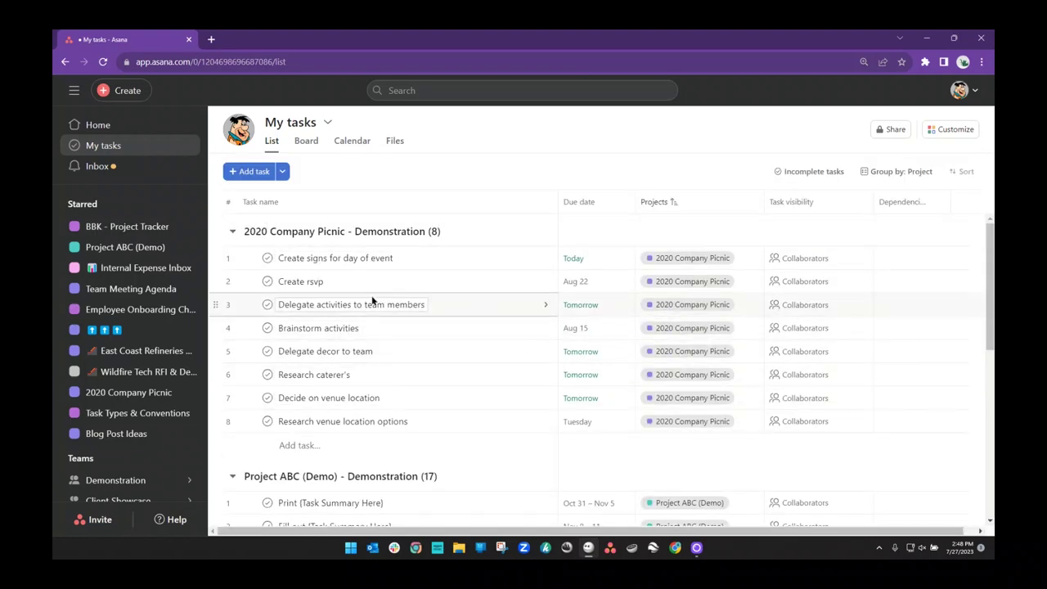
scroll(369, 299, down, 5)
scroll(372, 326, down, 8)
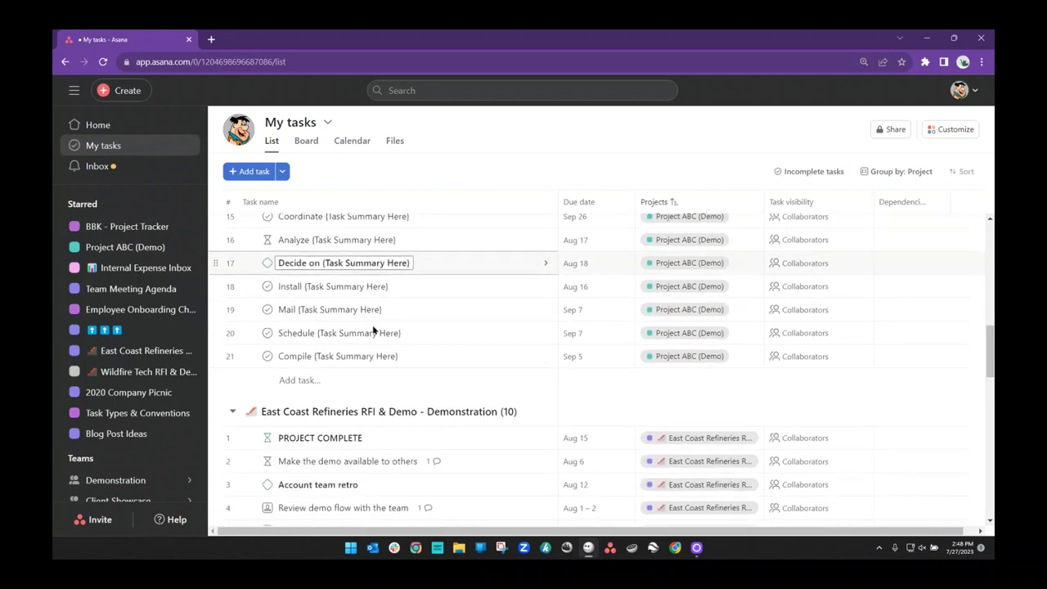
scroll(375, 329, up, 13)
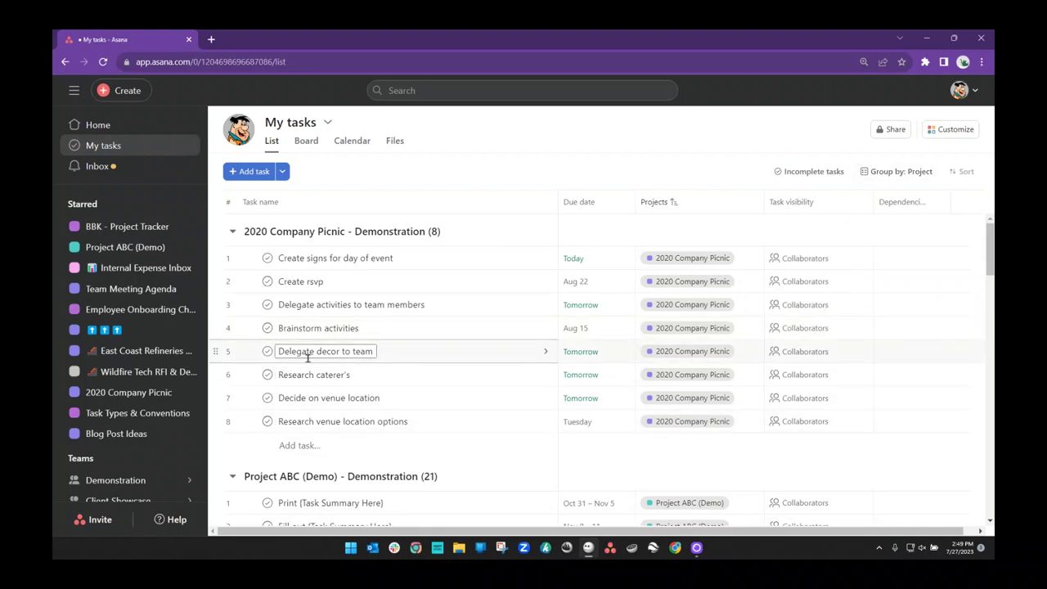
- Review the tasks without a project and collapse the No project section
scroll(308, 357, down, 20)
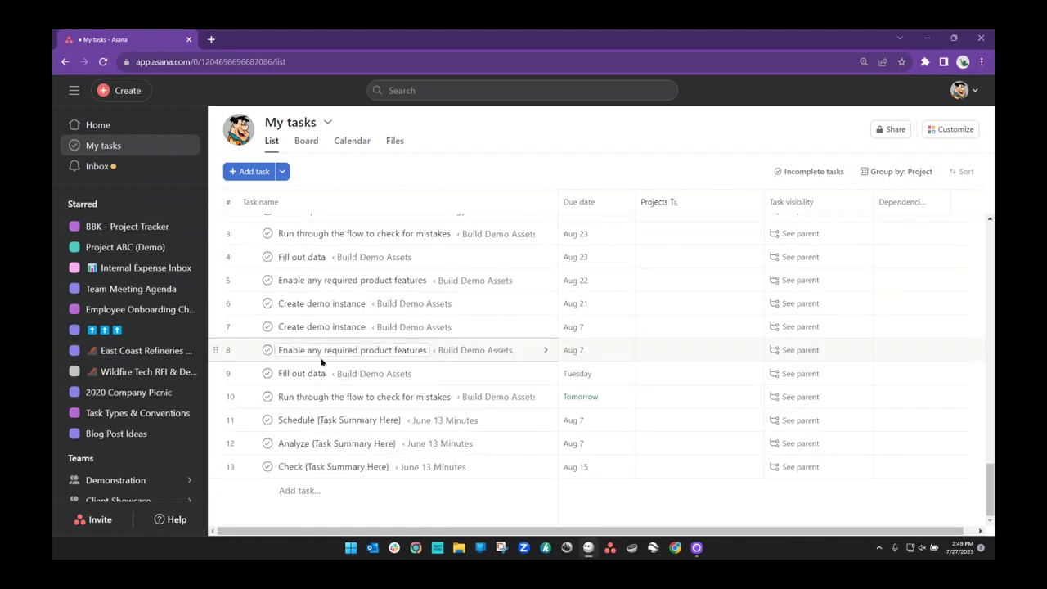
scroll(320, 360, up, 3)
scroll(322, 360, down, 2)
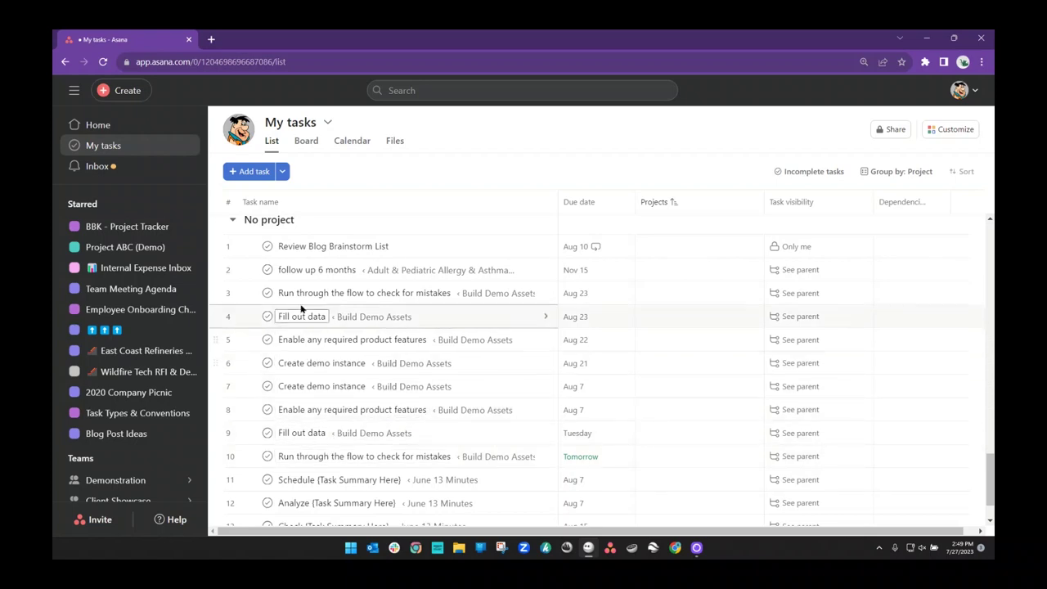
click(232, 219)
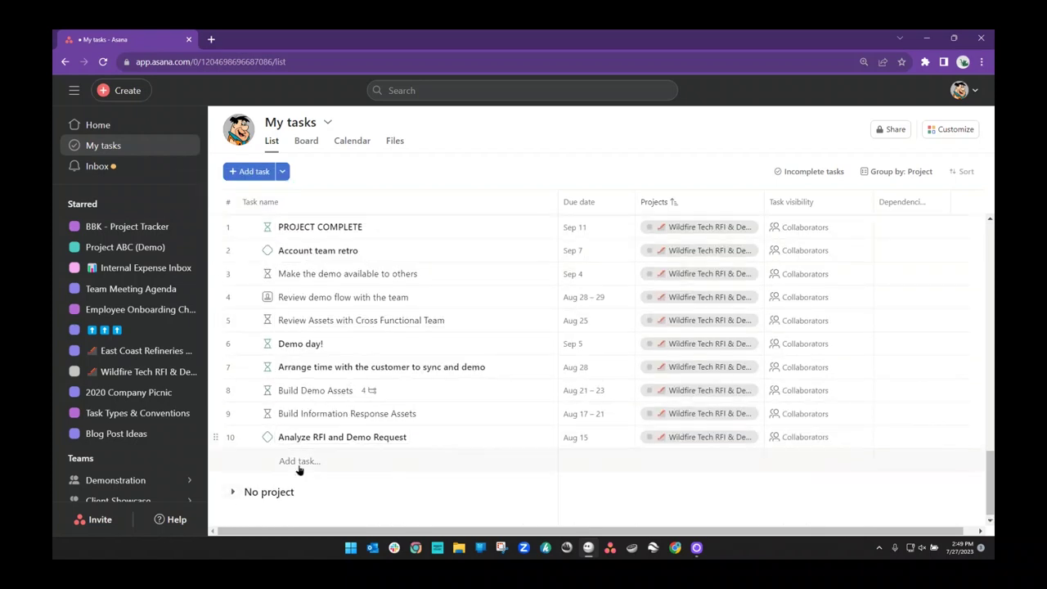
scroll(409, 433, up, 15)
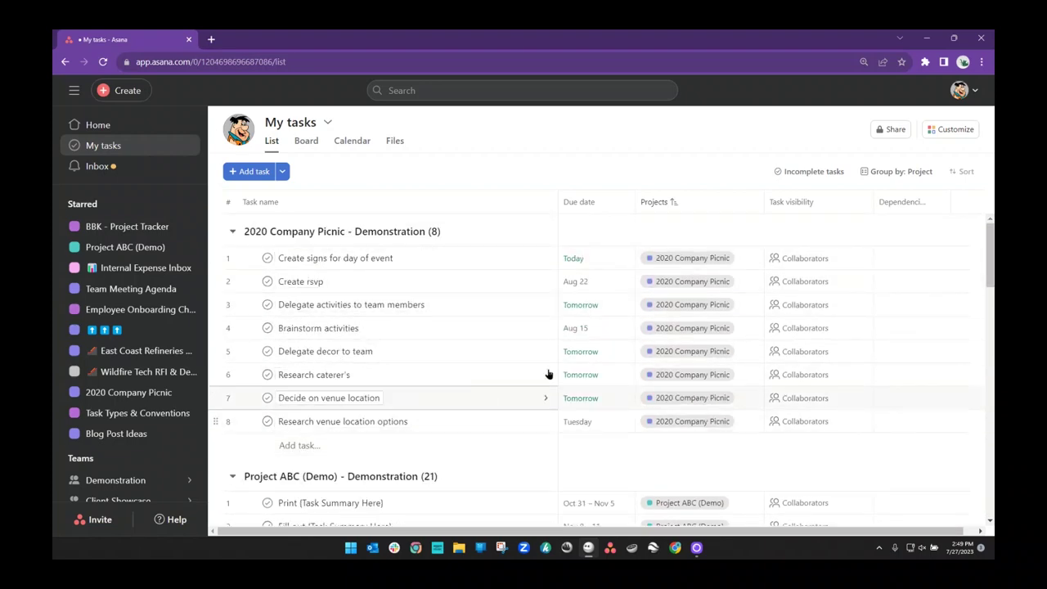
- Remove the task grouping by setting it to None and sort the list by start date
click(890, 172)
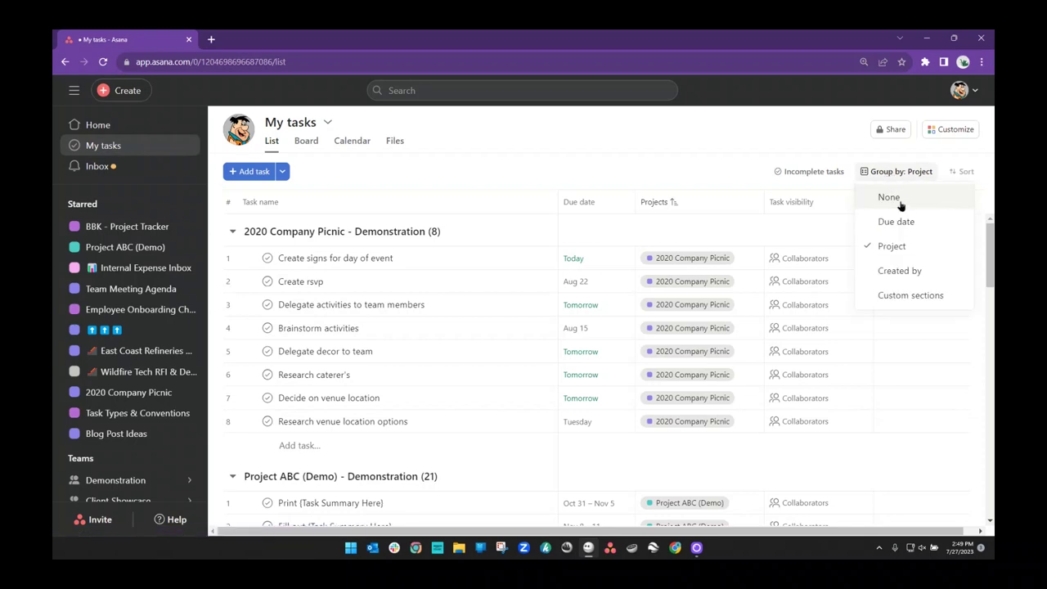
click(889, 197)
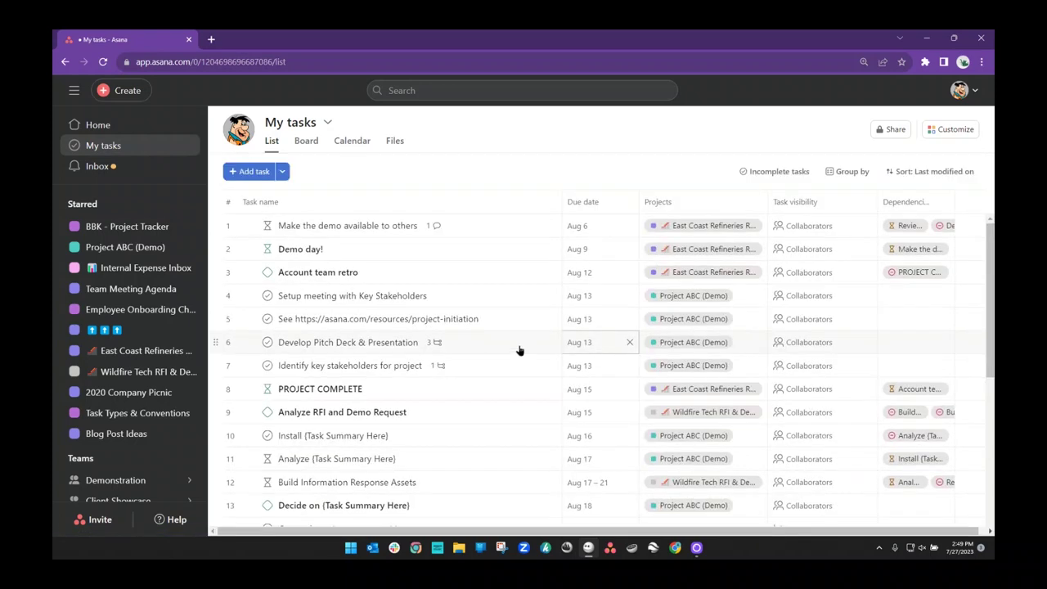
click(930, 172)
click(913, 202)
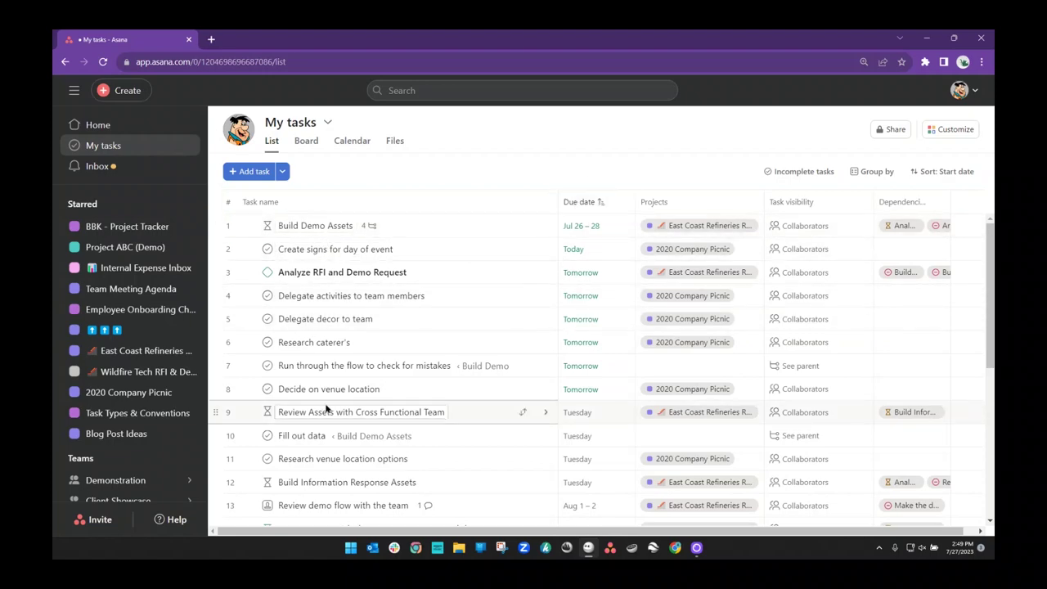
- Examine the full ungrouped task list in start-date order, from the earliest tasks to the later ones
scroll(360, 380, down, 5)
scroll(362, 378, down, 12)
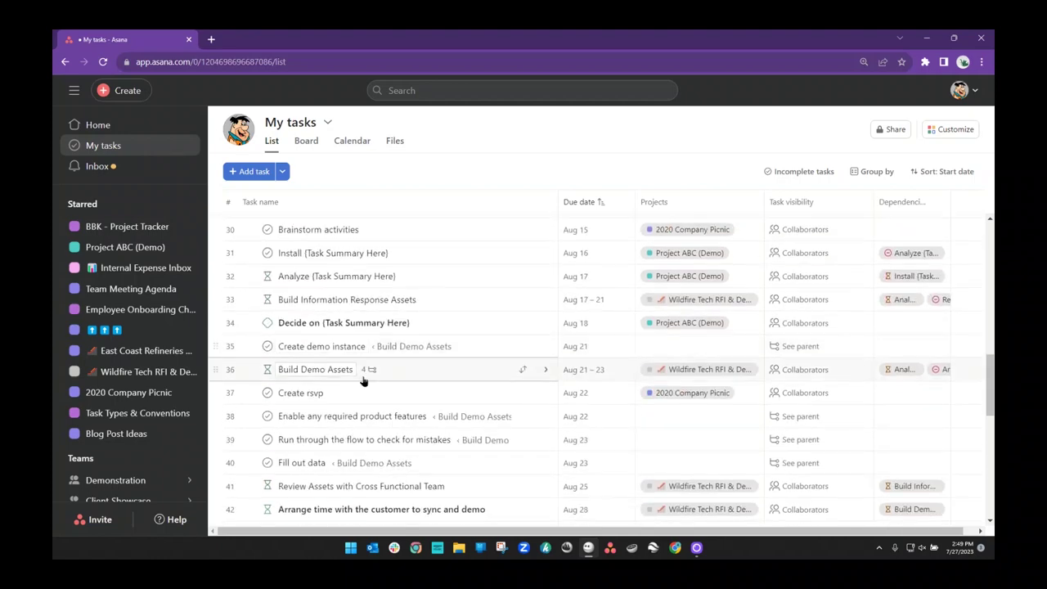
scroll(362, 375, up, 8)
scroll(366, 381, up, 10)
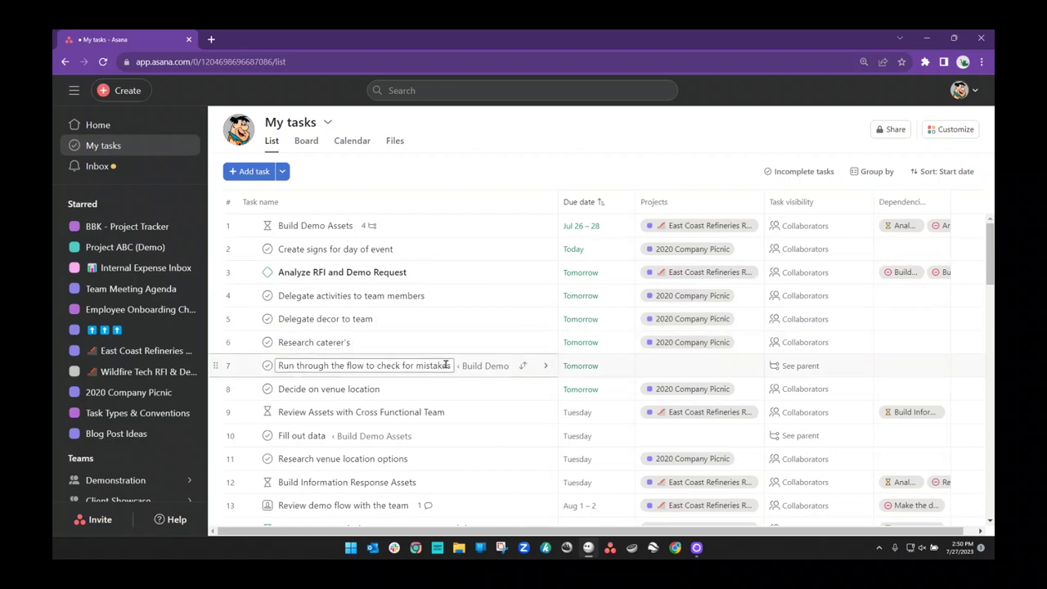
scroll(446, 365, down, 5)
scroll(422, 363, down, 5)
scroll(426, 372, up, 2)
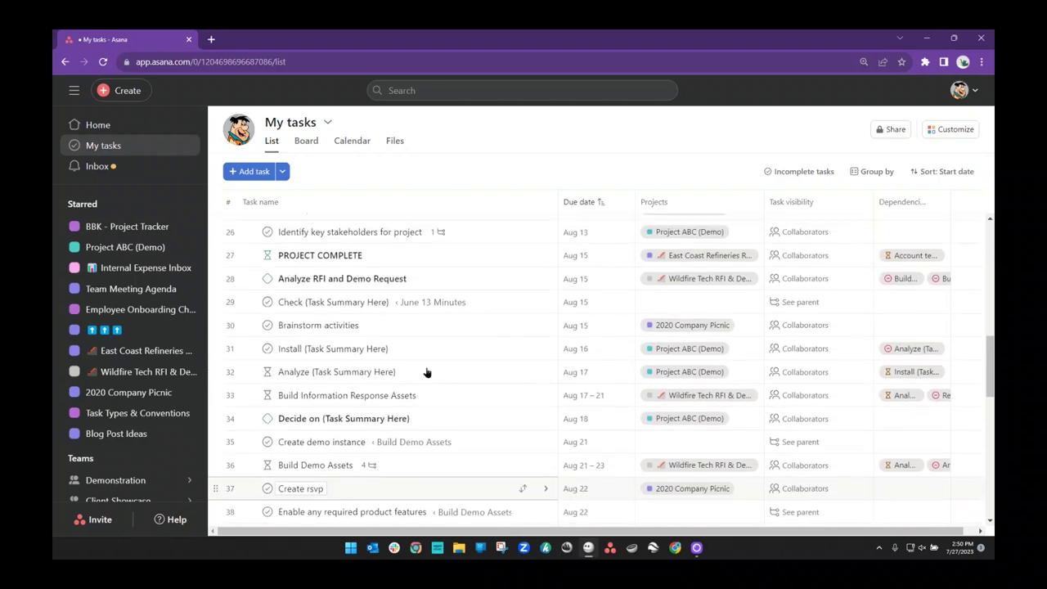
scroll(425, 372, up, 5)
scroll(423, 376, up, 5)
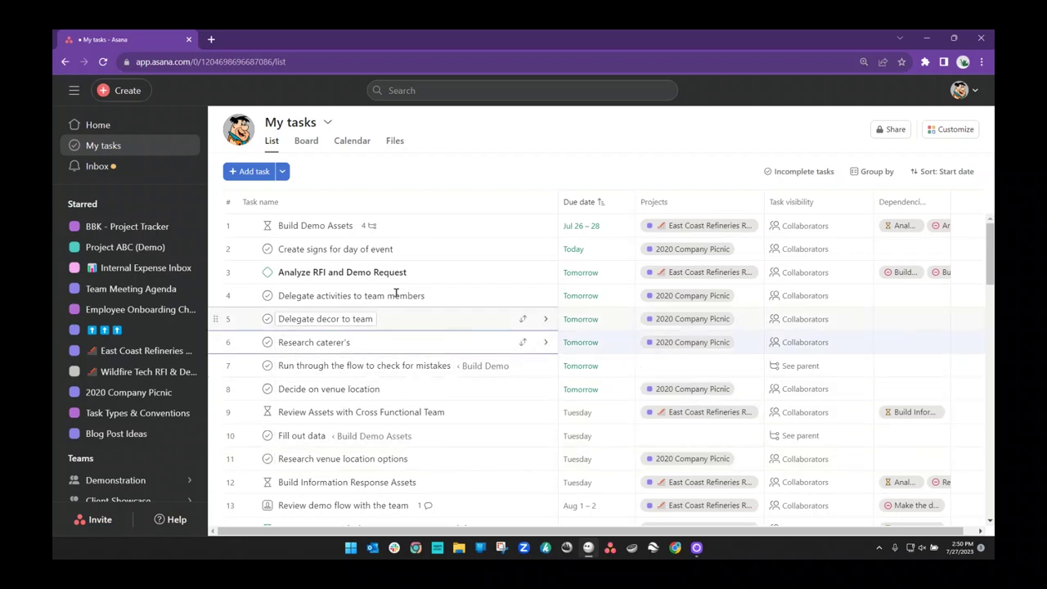
- Multi-select Create signs for day of event, Research caterer's, Fill out data and Review demo flow with the team, reducing the selection to the first task
click(309, 249)
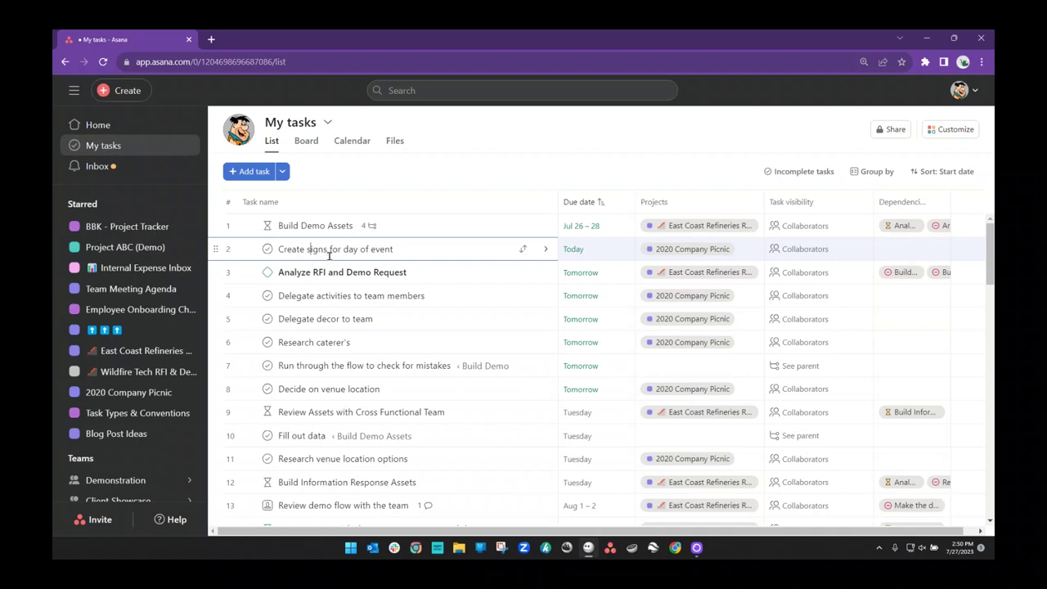
ctrl+click(317, 342)
ctrl+click(302, 435)
ctrl+click(343, 482)
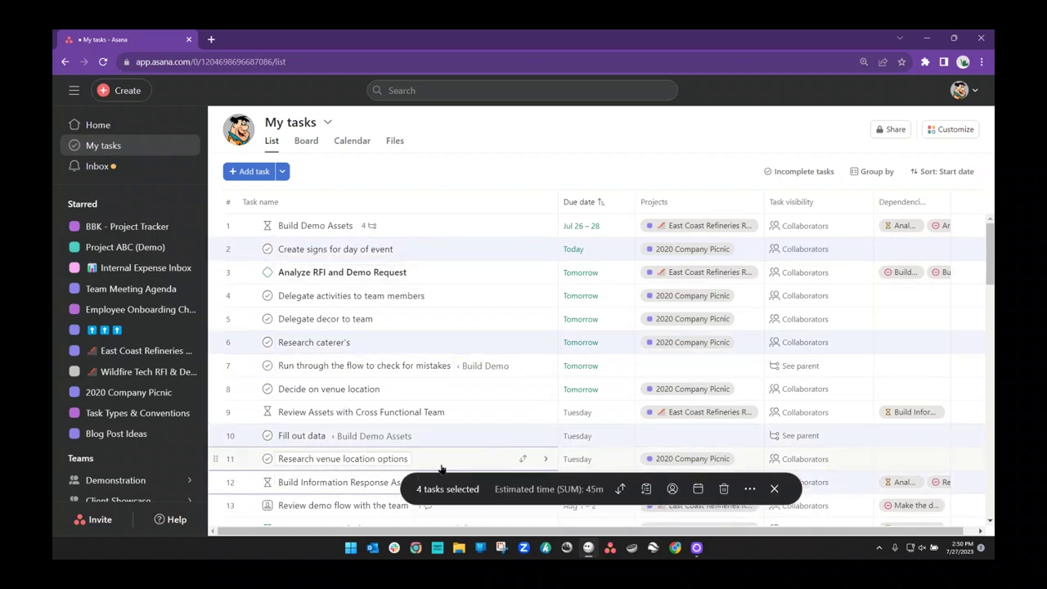
ctrl+click(410, 468)
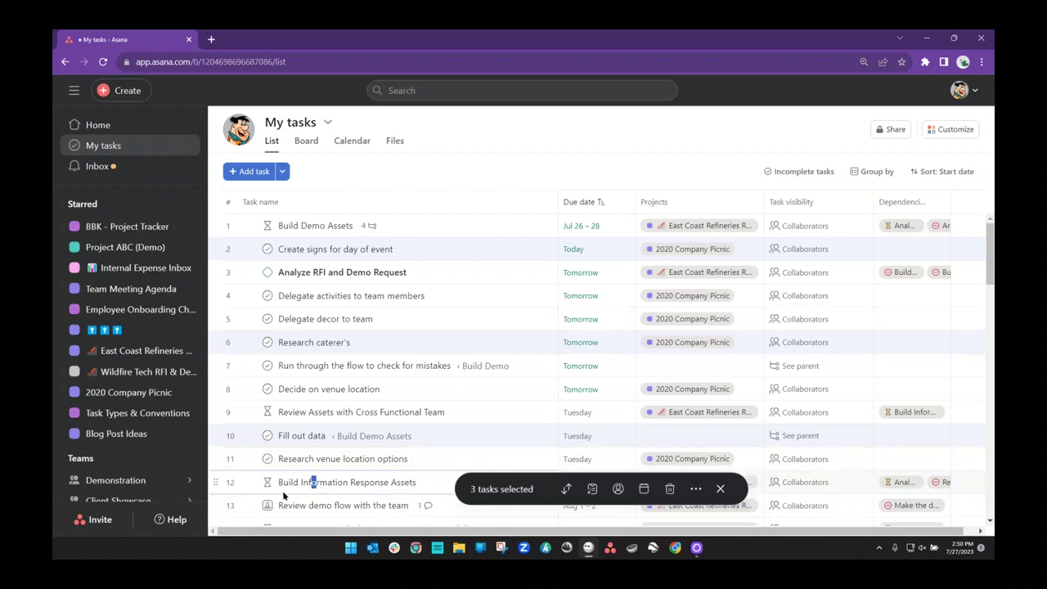
ctrl+click(453, 486)
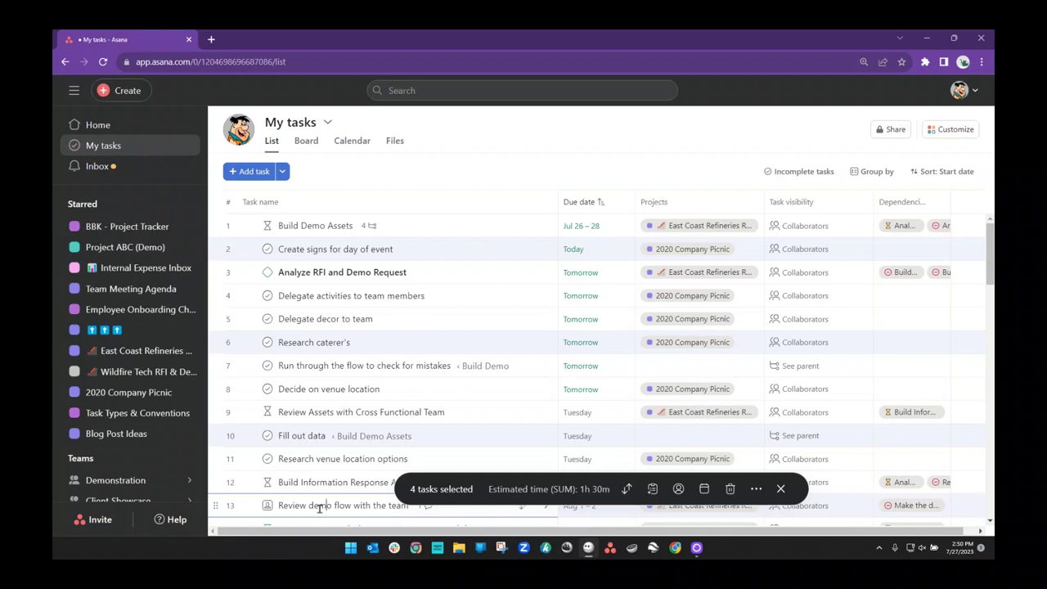
click(332, 253)
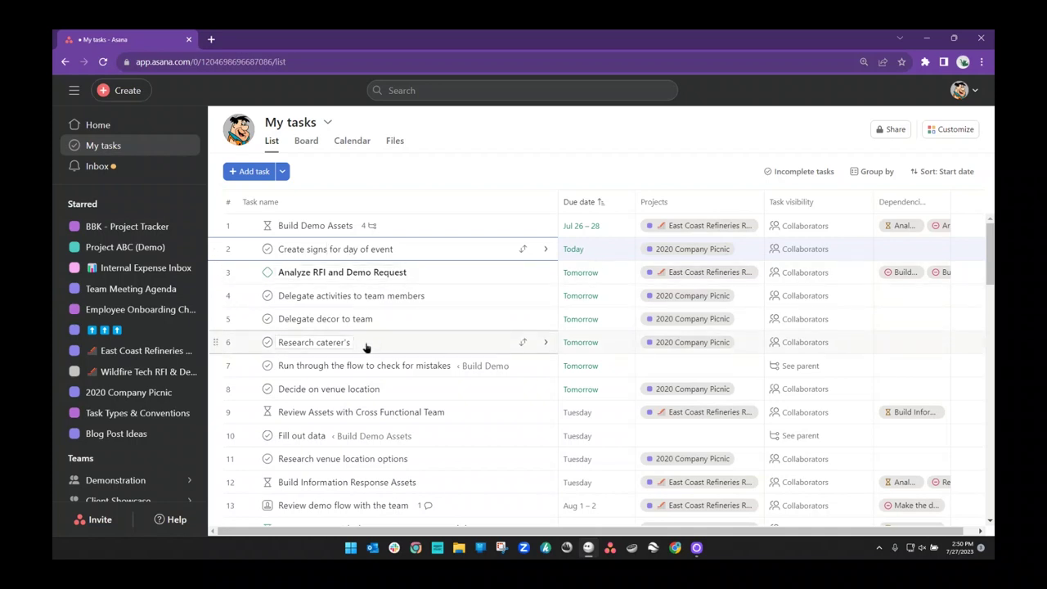
- Group My tasks by Custom sections and check the available sort options without changing the sorting
click(871, 171)
click(880, 296)
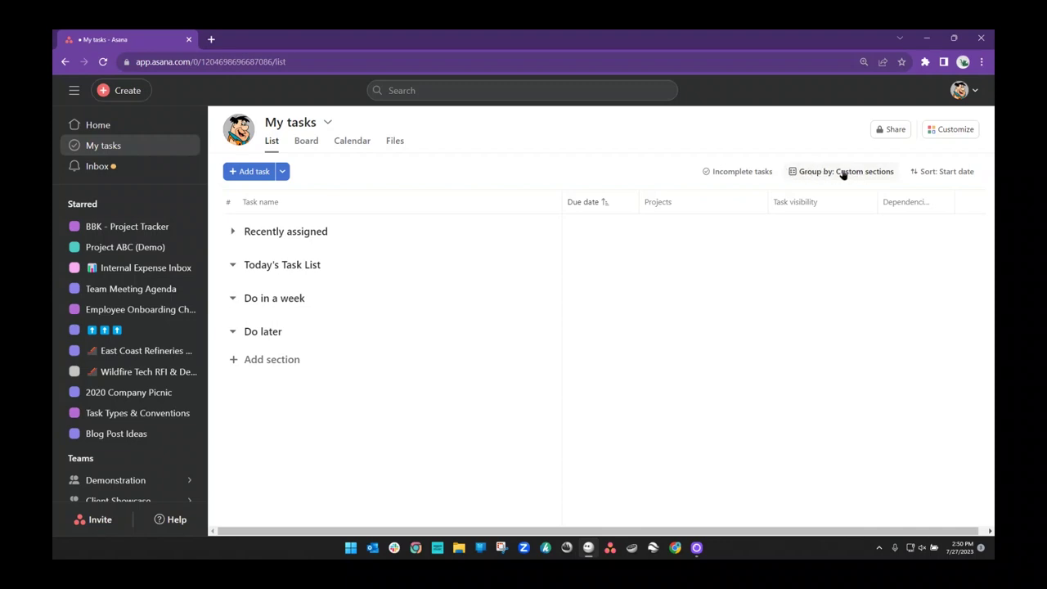
click(938, 171)
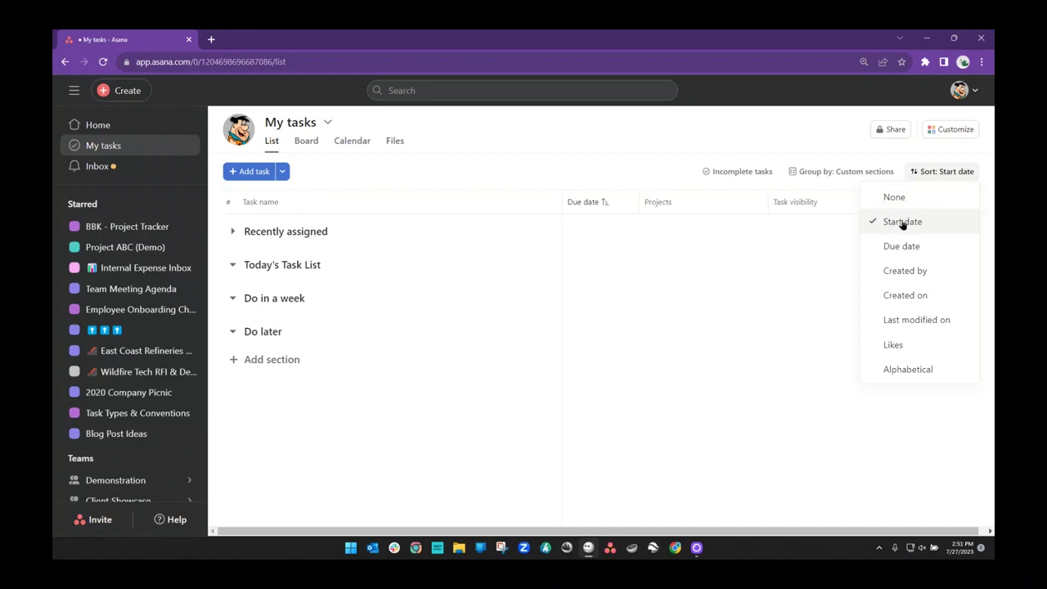
click(591, 146)
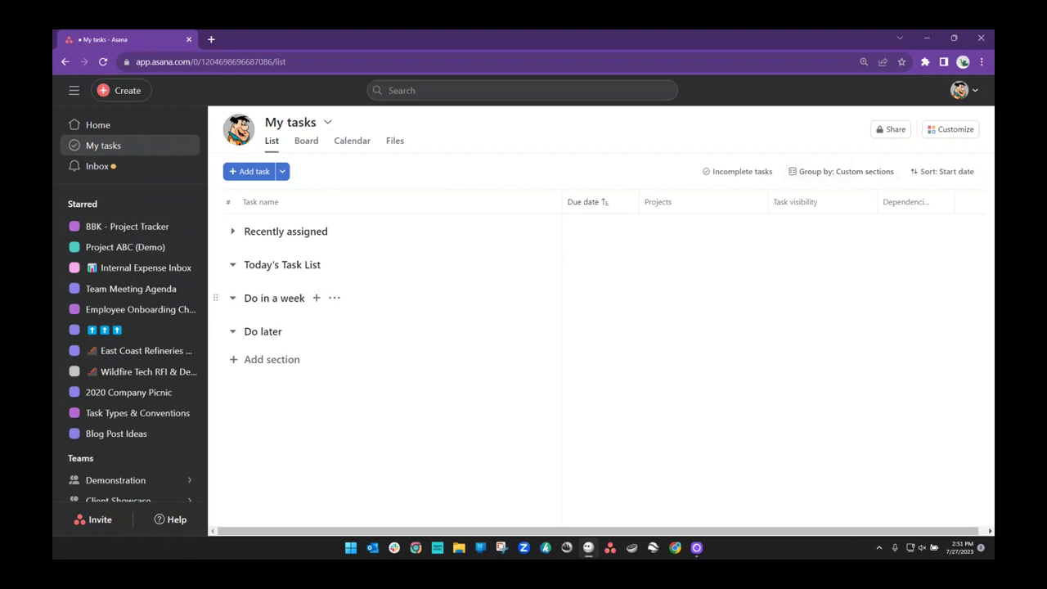
- Rename the Today's Task List section to Do Today
click(848, 175)
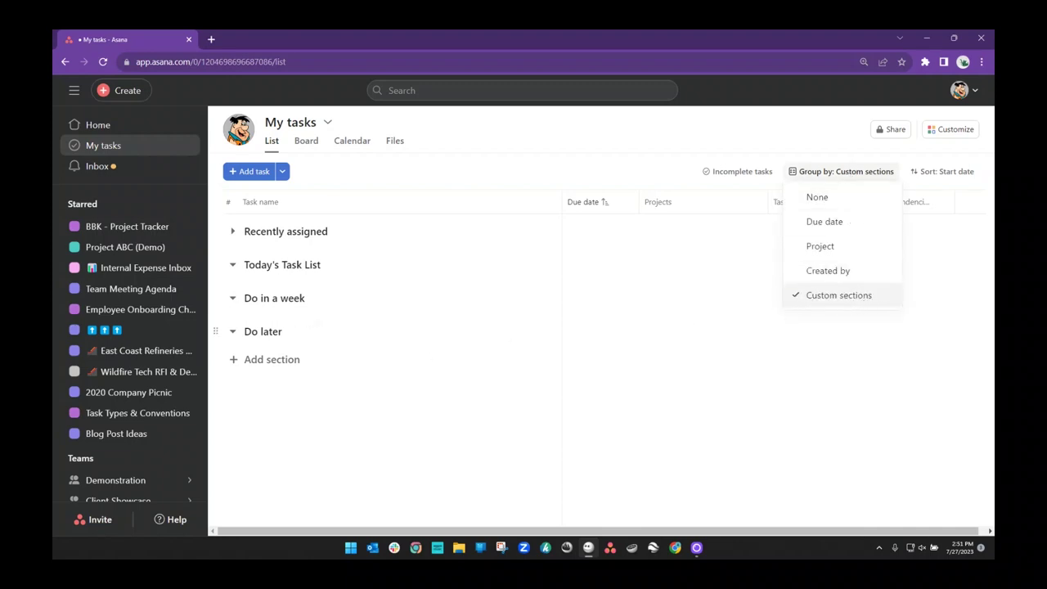
click(282, 267)
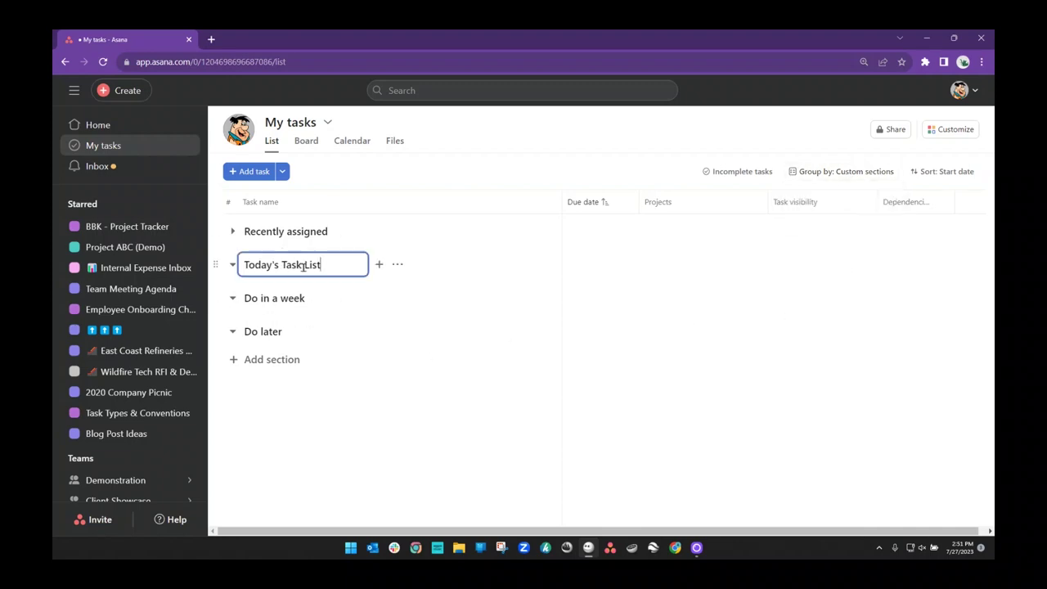
drag(325, 265, 244, 264)
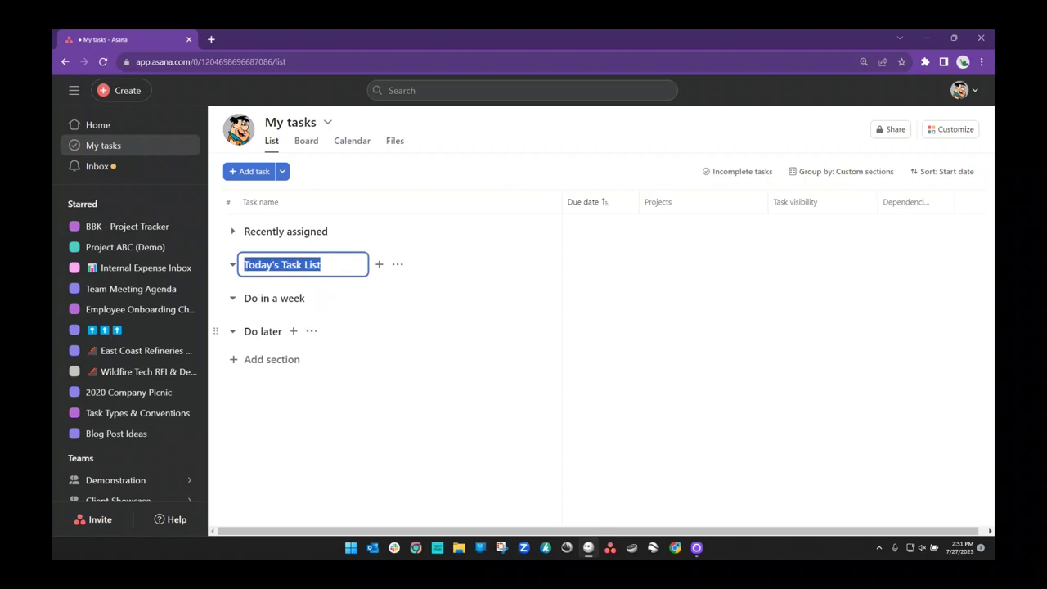
text(Do Today)
click(361, 434)
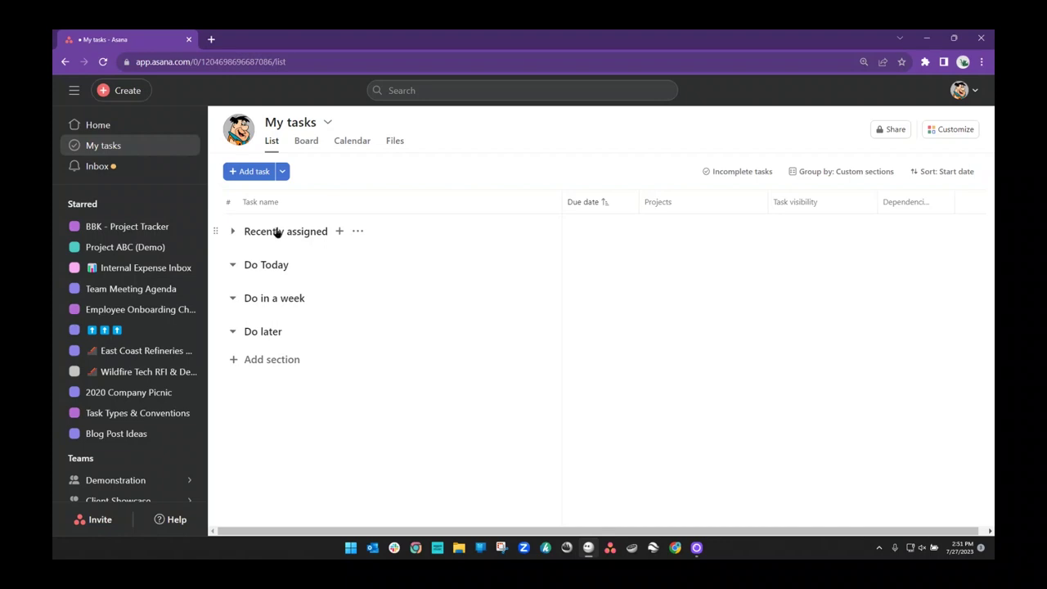
- Collapse and re-expand the Do Today, Do in a week and Do later sections
click(232, 265)
click(233, 299)
click(233, 331)
click(233, 299)
click(233, 331)
click(232, 265)
- Expand the Recently assigned section and look through its tasks
click(234, 232)
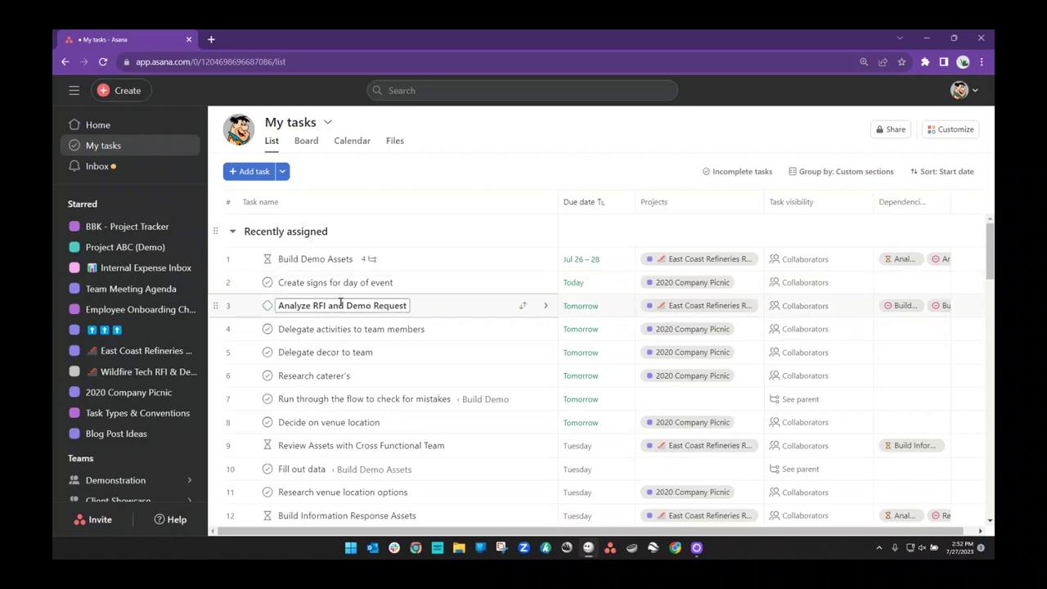
scroll(339, 302, down, 5)
scroll(340, 302, down, 7)
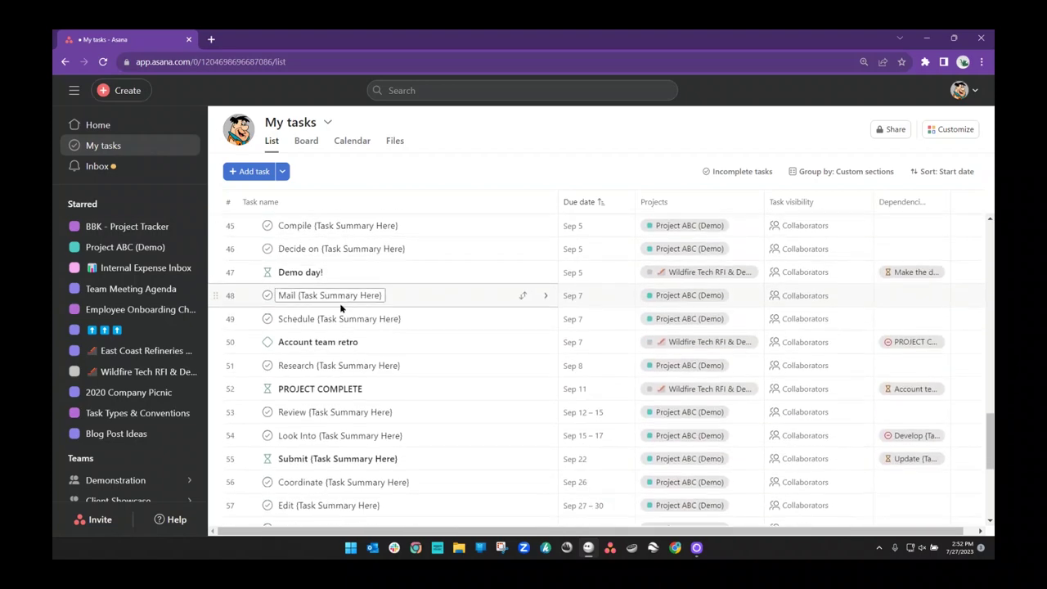
- Collapse the Recently assigned section
scroll(341, 308, up, 6)
scroll(345, 325, up, 7)
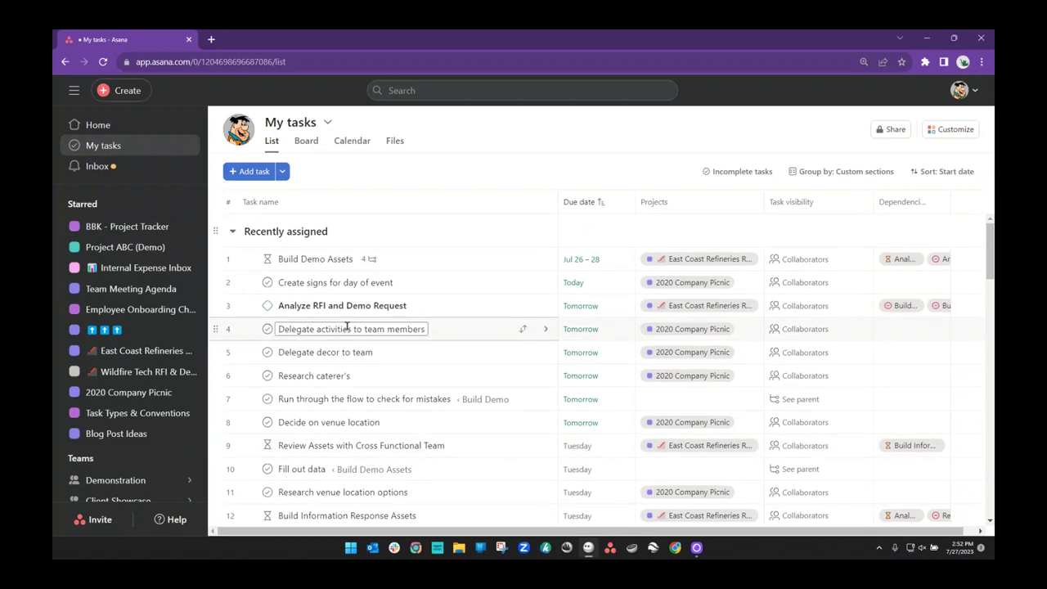
click(233, 232)
- Try adding a mailbox emoji and the word mailbox to the end of the Recently assigned section name
click(327, 234)
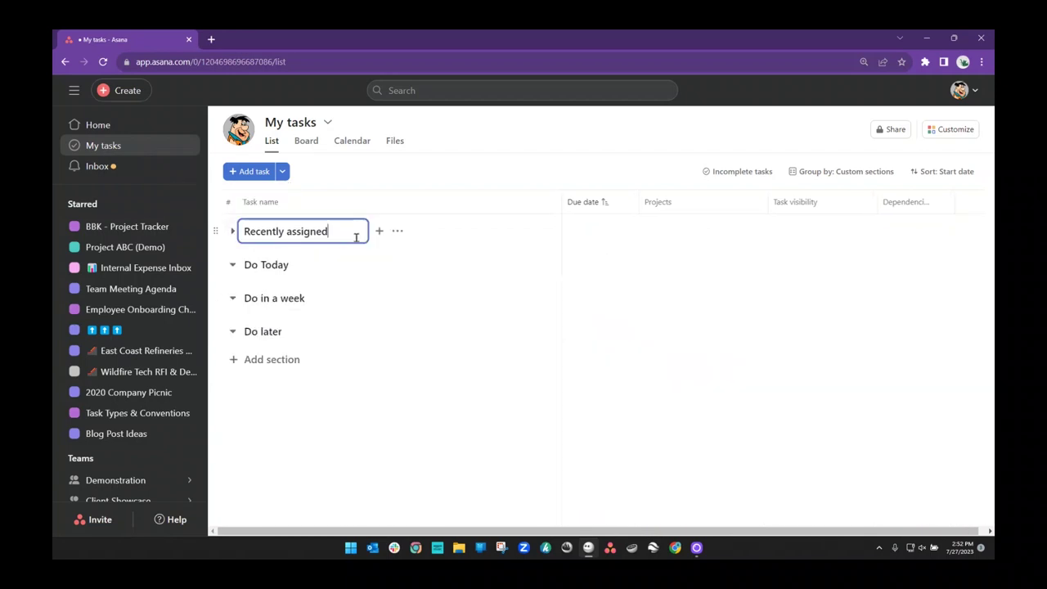
text(:mail)
key(Return)
text(mailbox)
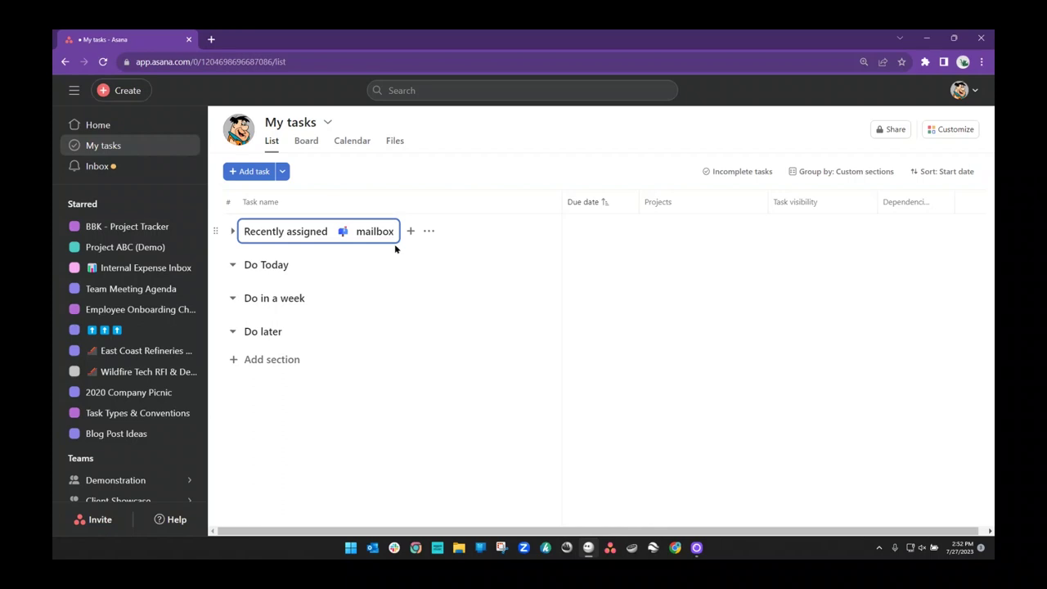
click(327, 233)
key(shift+End)
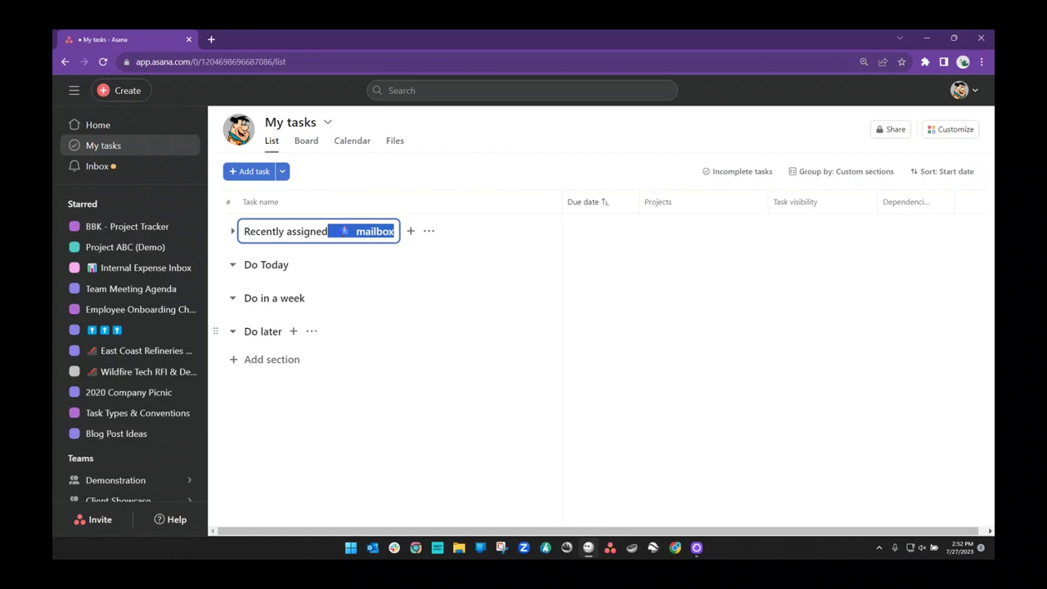
key(BackSpace)
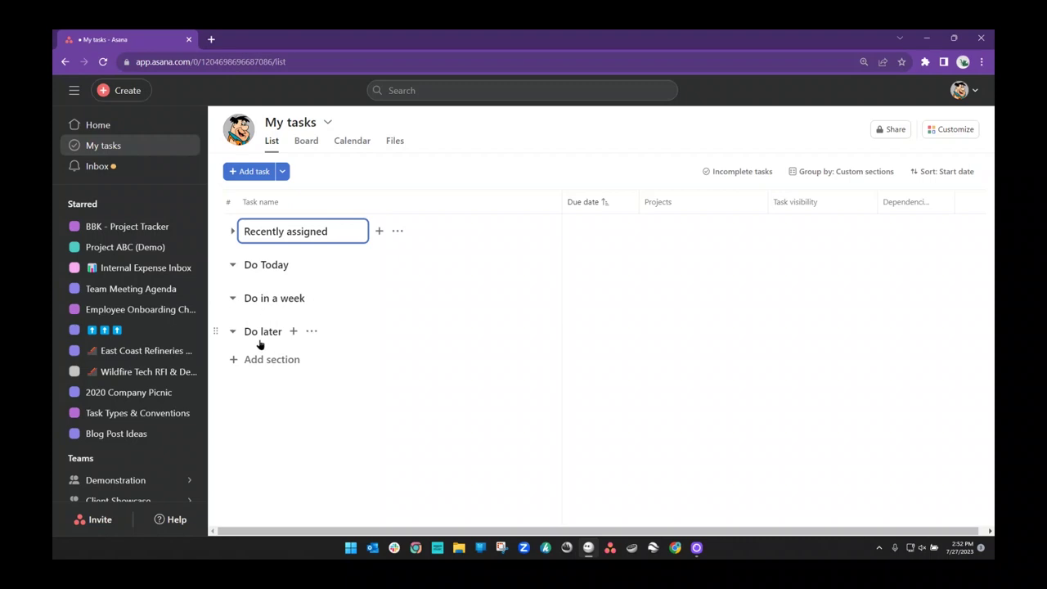
- Expand the Recently assigned section to view its tasks, and collapse it again without renaming it
click(232, 233)
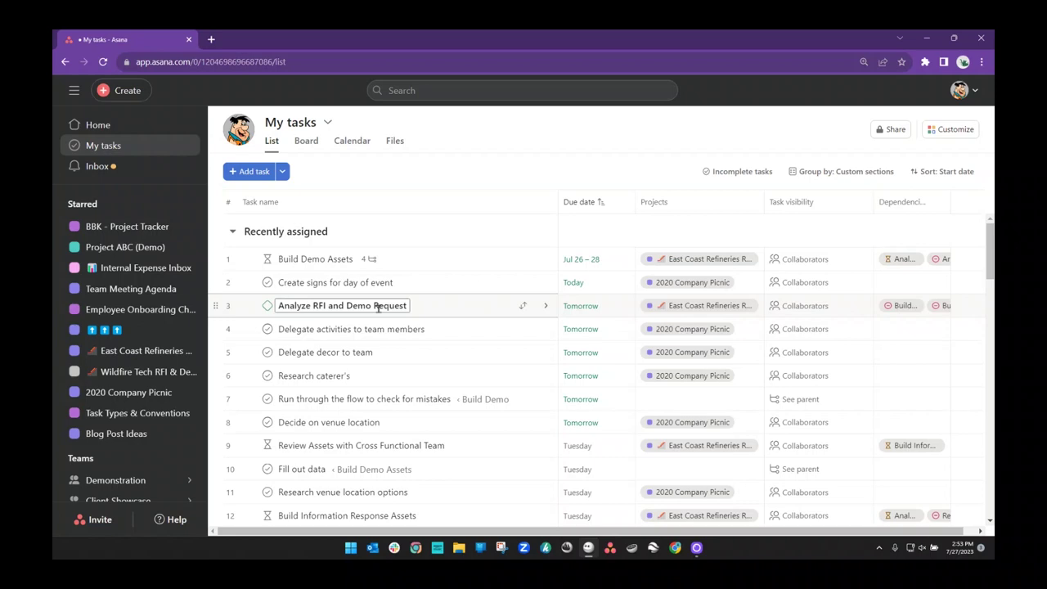
click(233, 232)
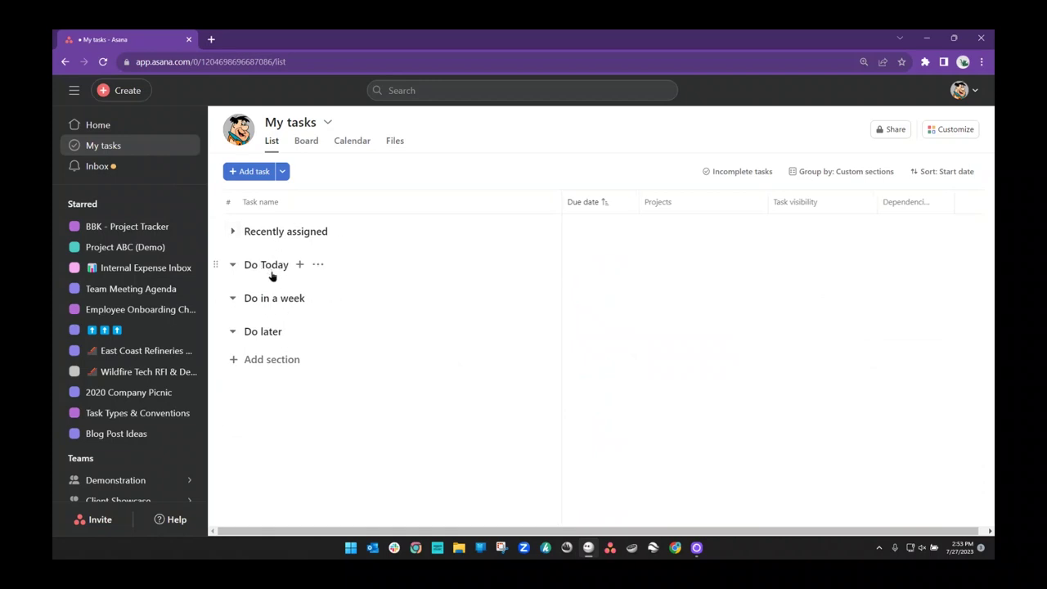
click(272, 235)
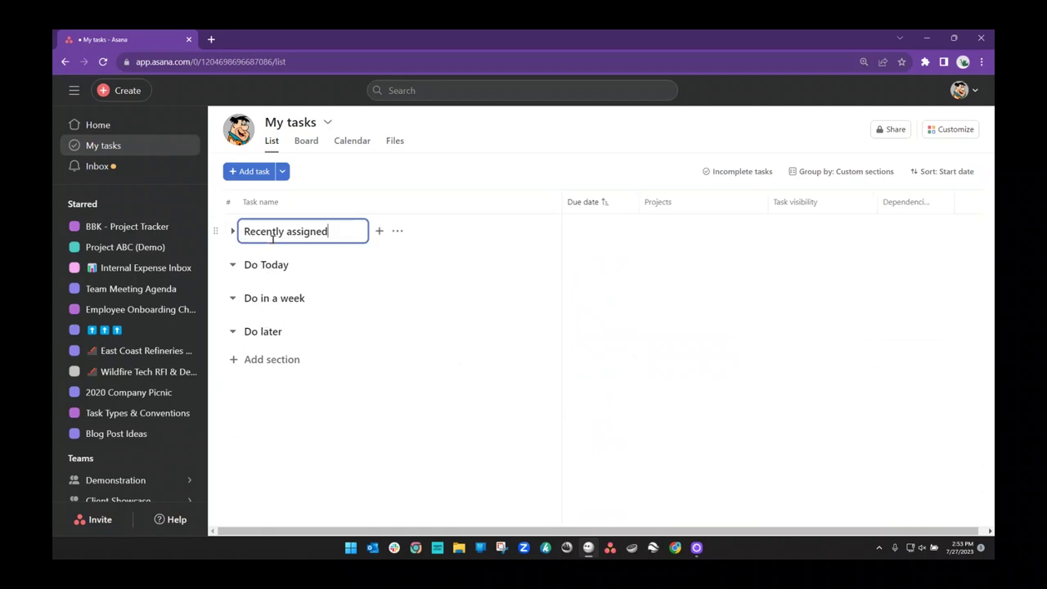
click(452, 177)
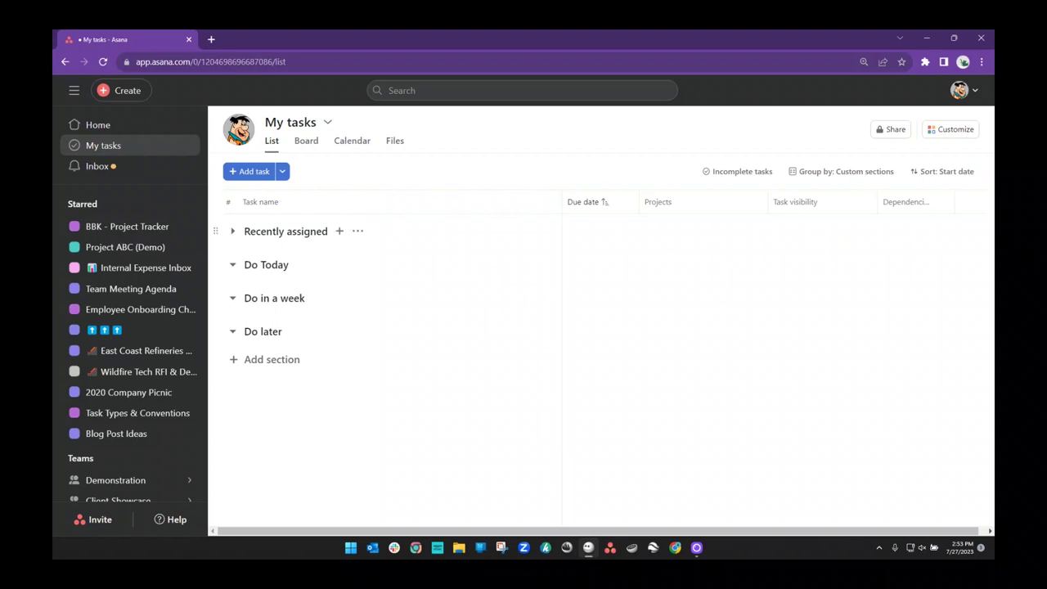
- Rename the Do Today section to To Do List For Today
click(255, 268)
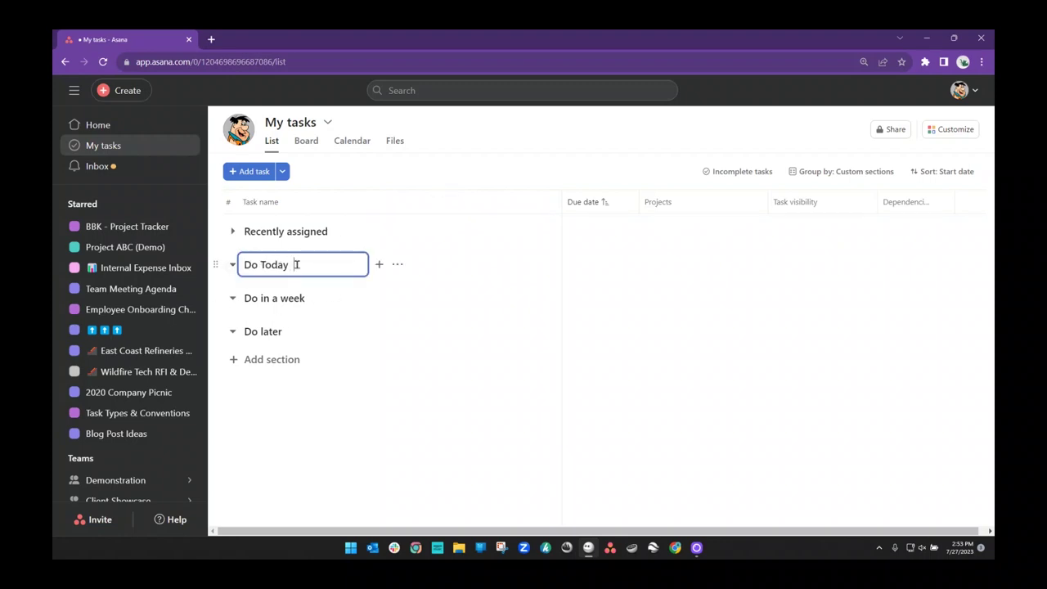
key(Caps_Lock)
text(DUE)
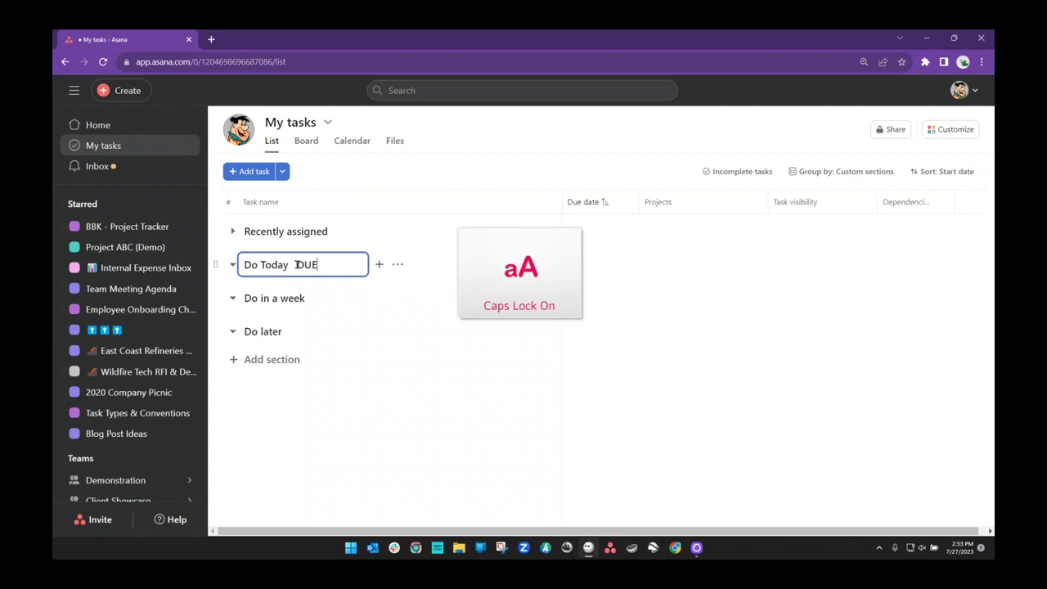
key(Caps_Lock)
key(BackSpace)
key(BackSpace)
key(BackSpace)
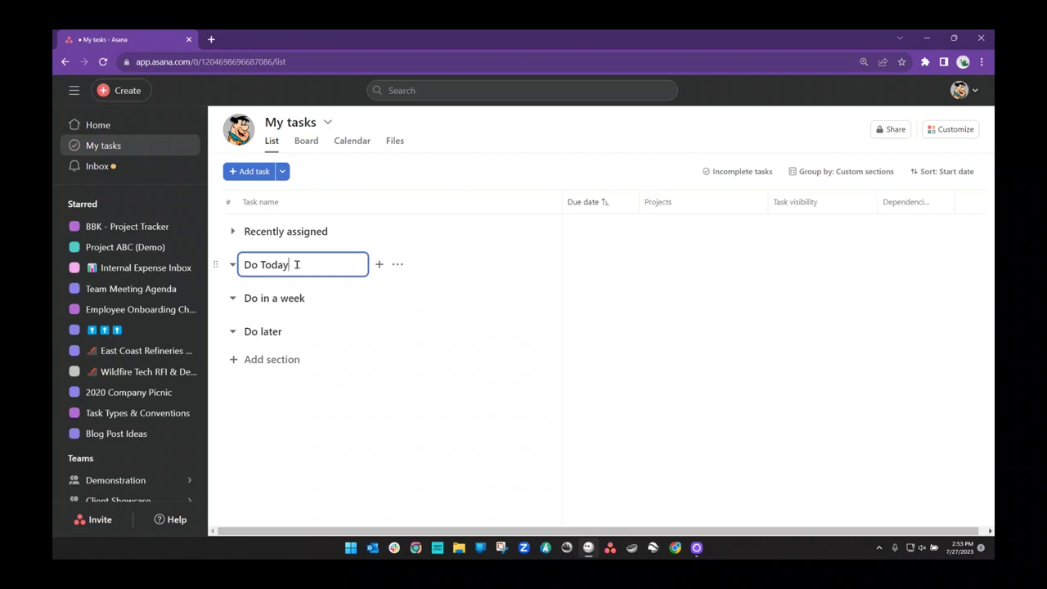
text(To Do List for)
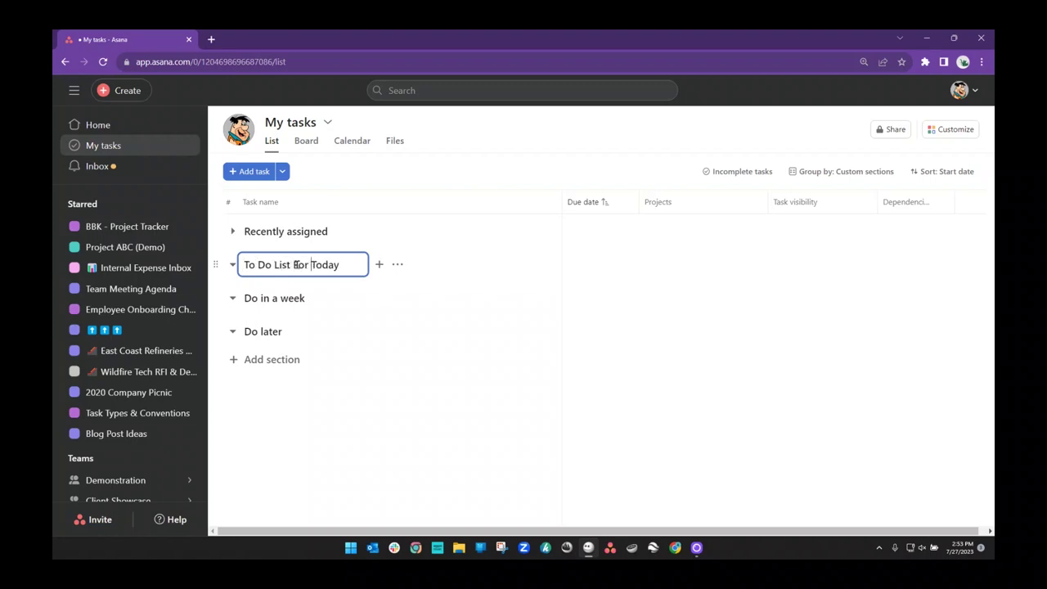
key(Return)
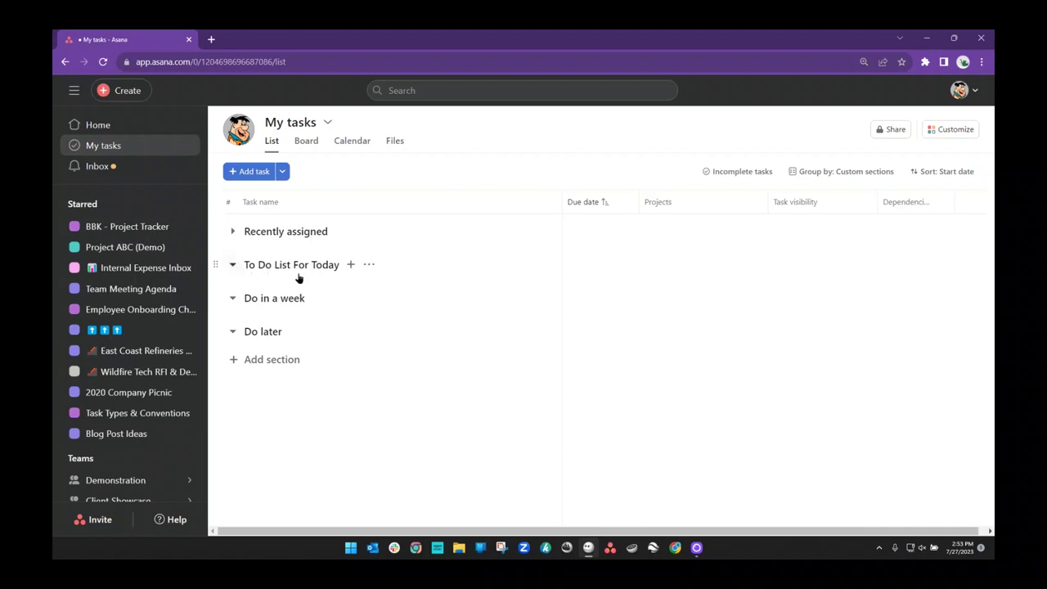
- Rename the Do in a week section to Due within in a week and the Do later section to Due later
click(274, 303)
drag(250, 297, 257, 297)
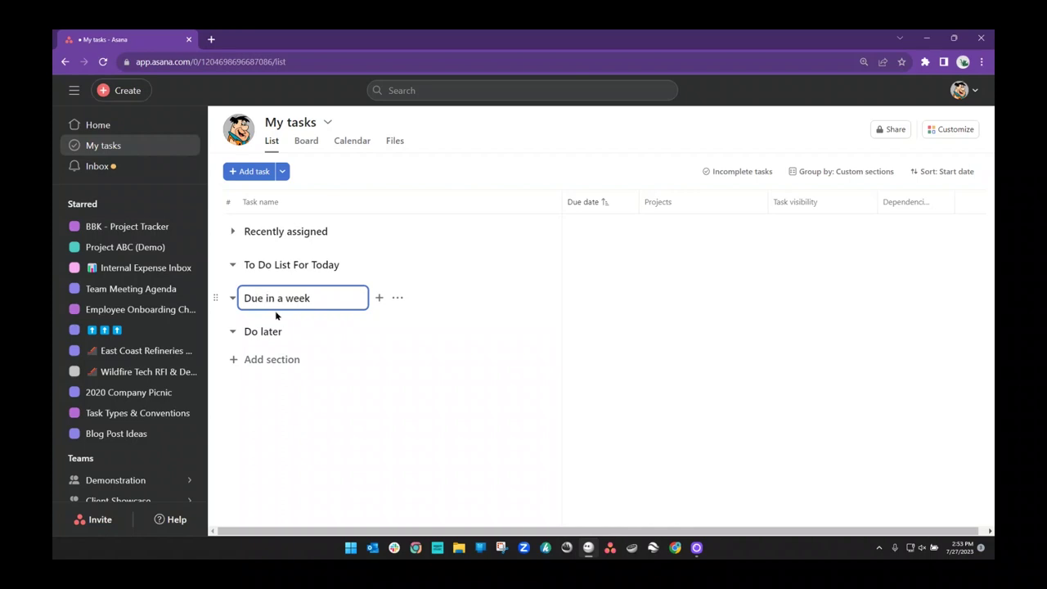
text(within)
click(256, 331)
key(BackSpace)
text(ue)
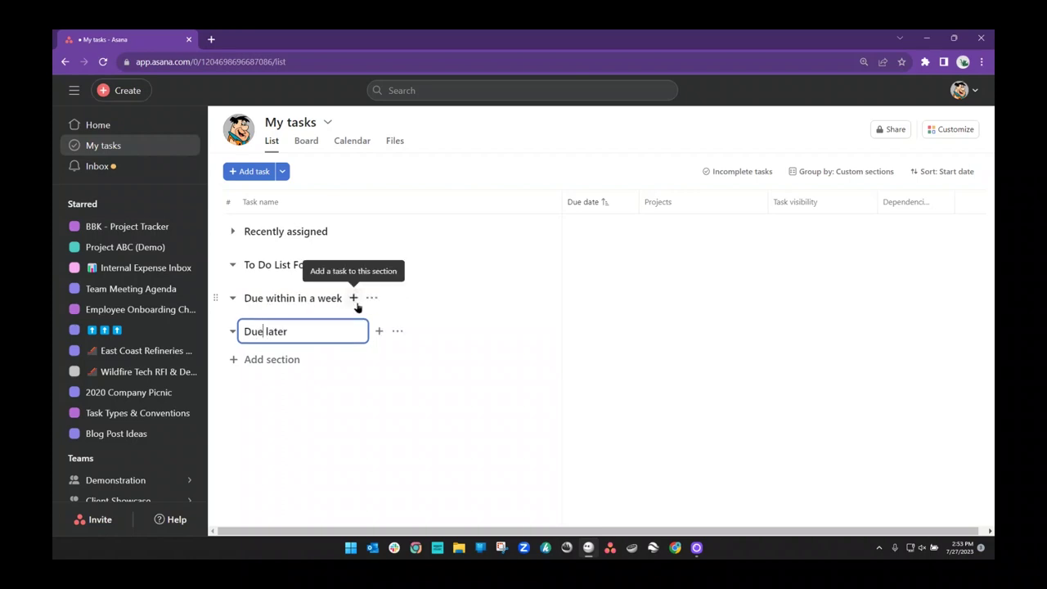
- Add a section named Due within 3 days and place it directly below To Do List For Today
click(274, 360)
text(D)
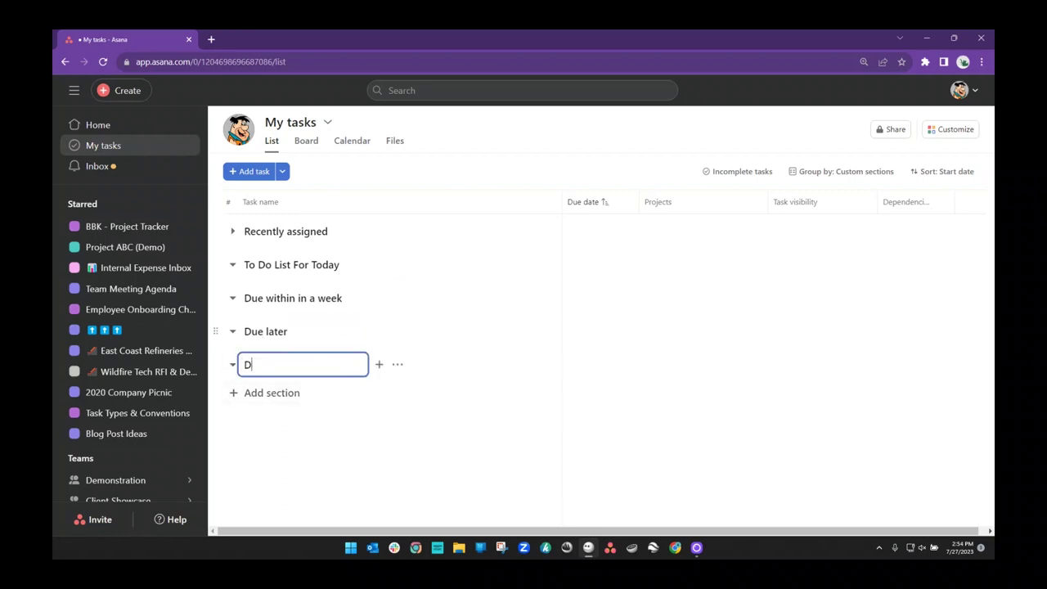
text(ue within 3 days)
click(355, 502)
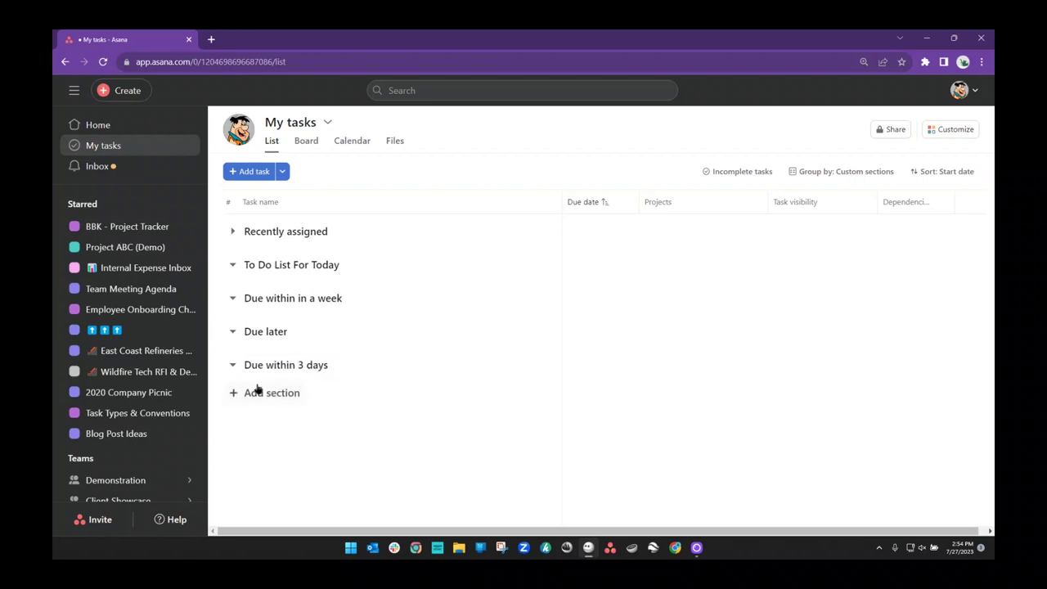
drag(215, 365, 236, 294)
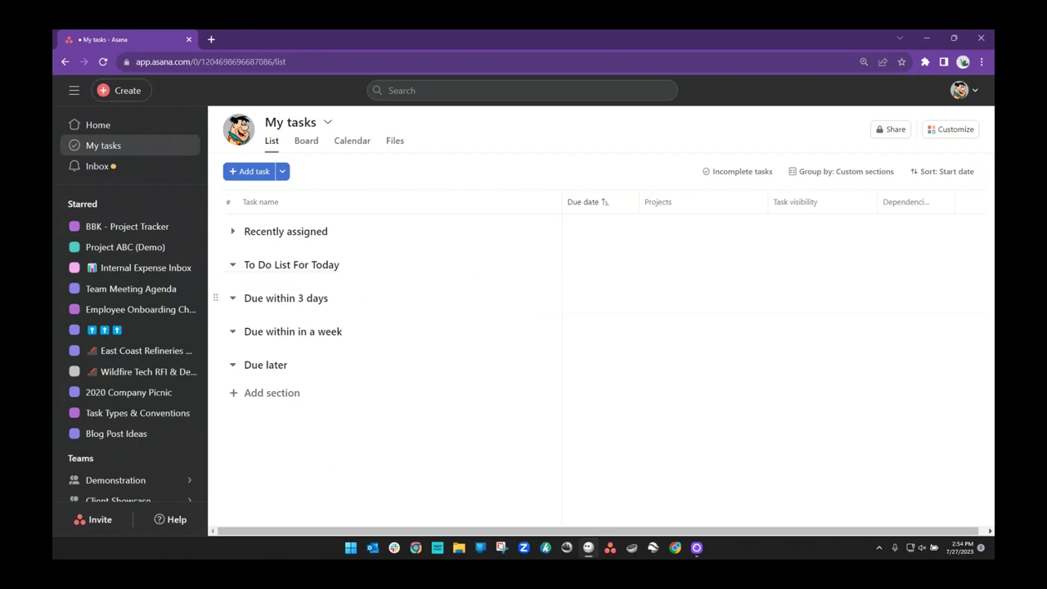
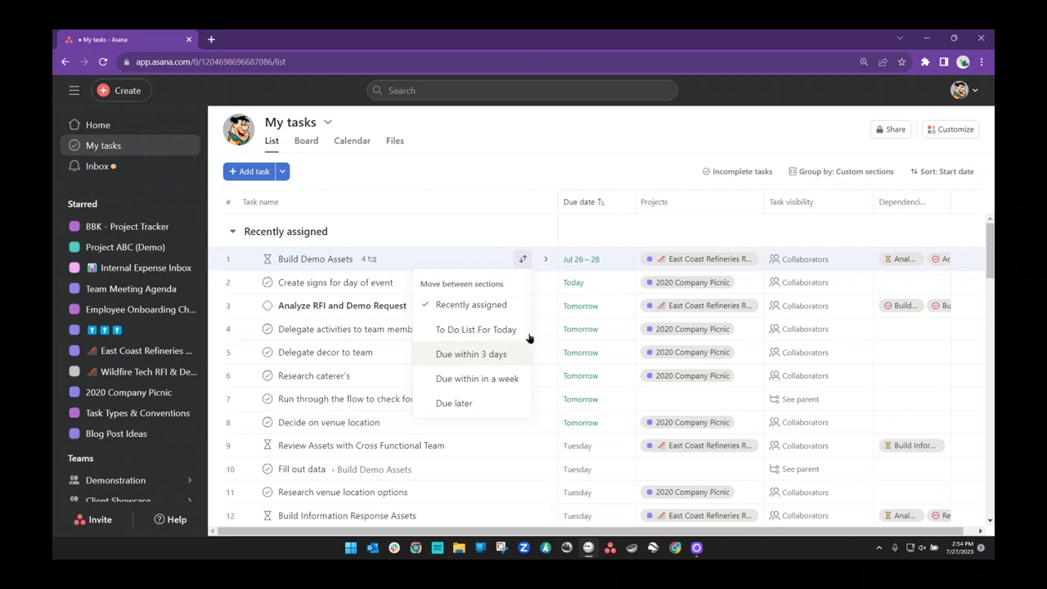
- Move the Build Demo Assets and Create signs for day of event tasks to the To Do List For Today section
click(528, 334)
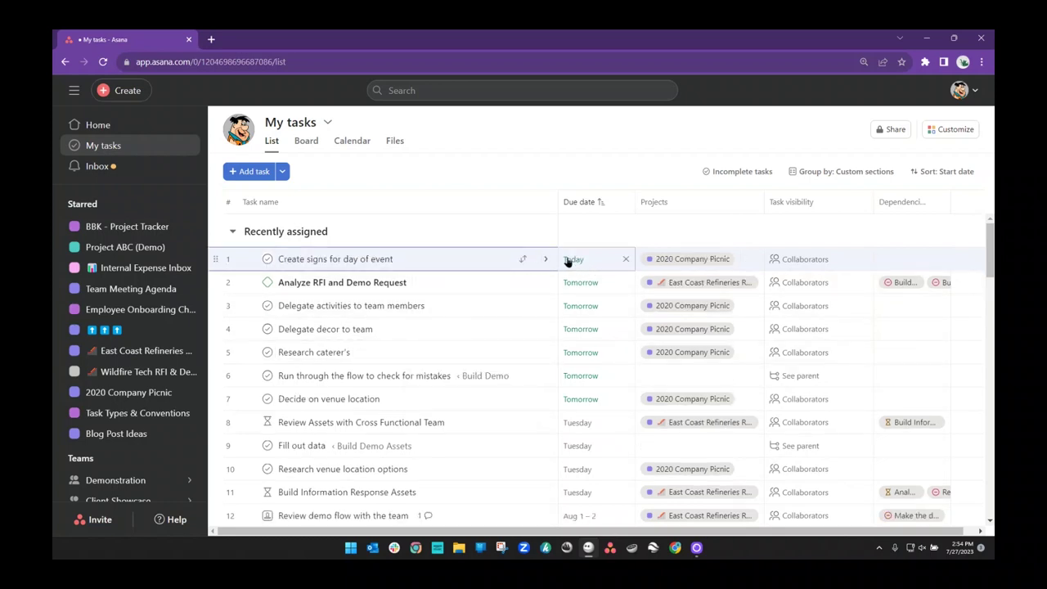
click(523, 259)
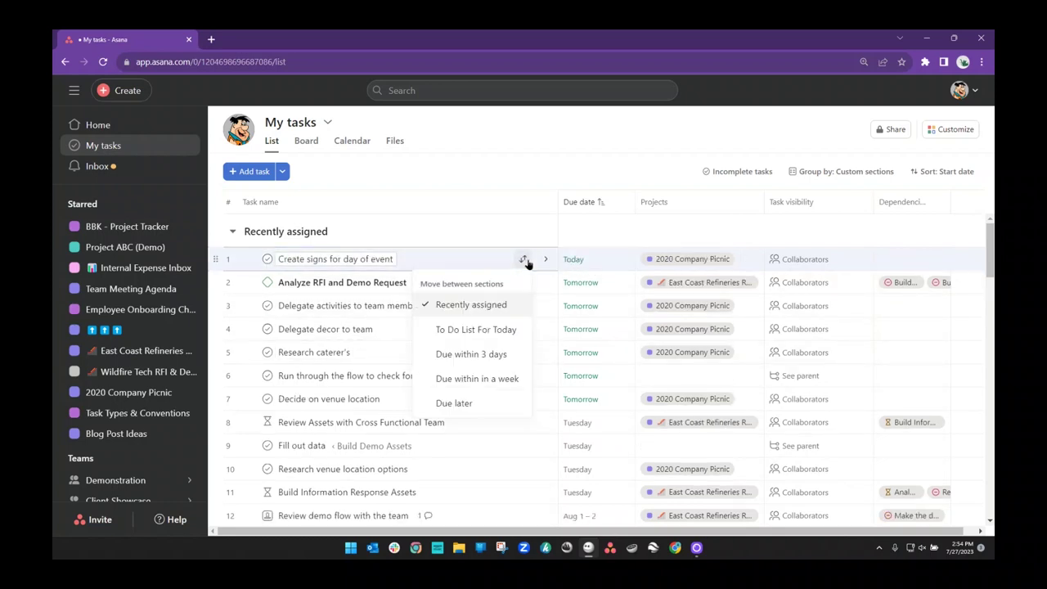
click(475, 330)
- Move the six tasks due tomorrow, from Analyze RFI and Demo Request through Decide on venue location, to the Due within 3 days section
click(328, 258)
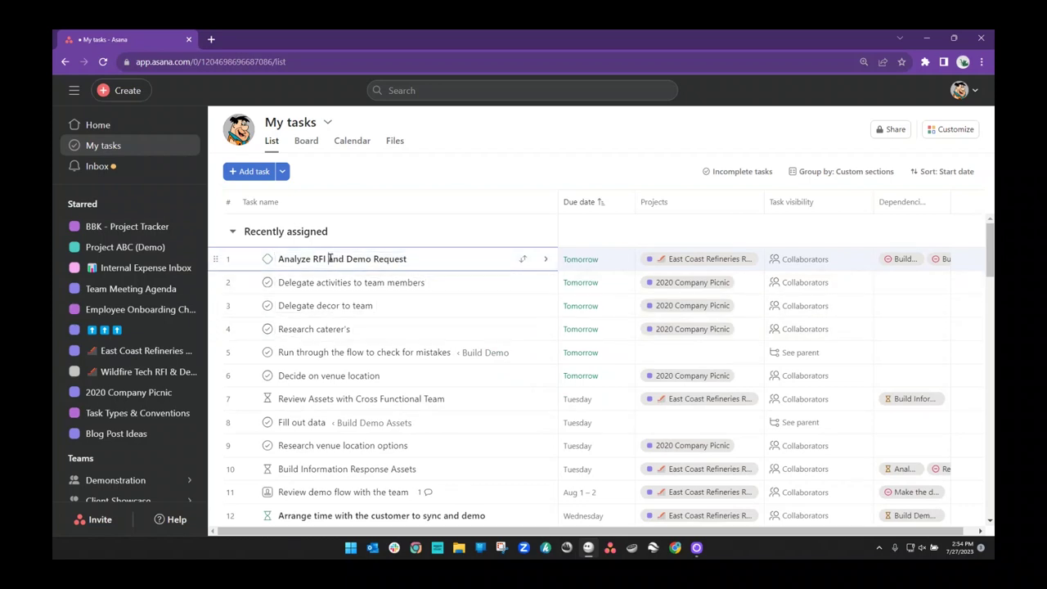
key(shift+End)
shift+click(547, 376)
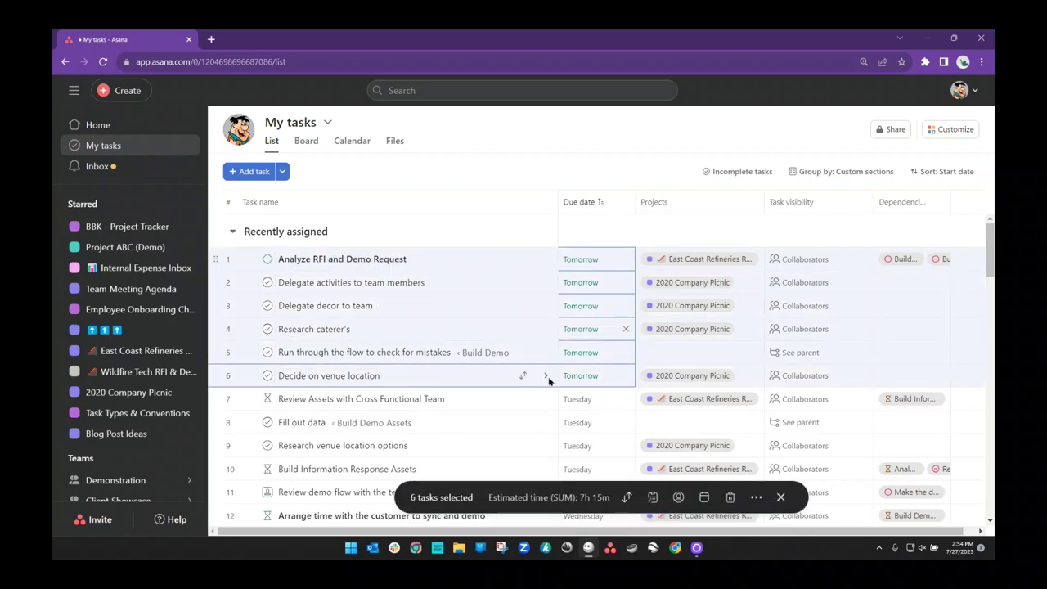
click(522, 259)
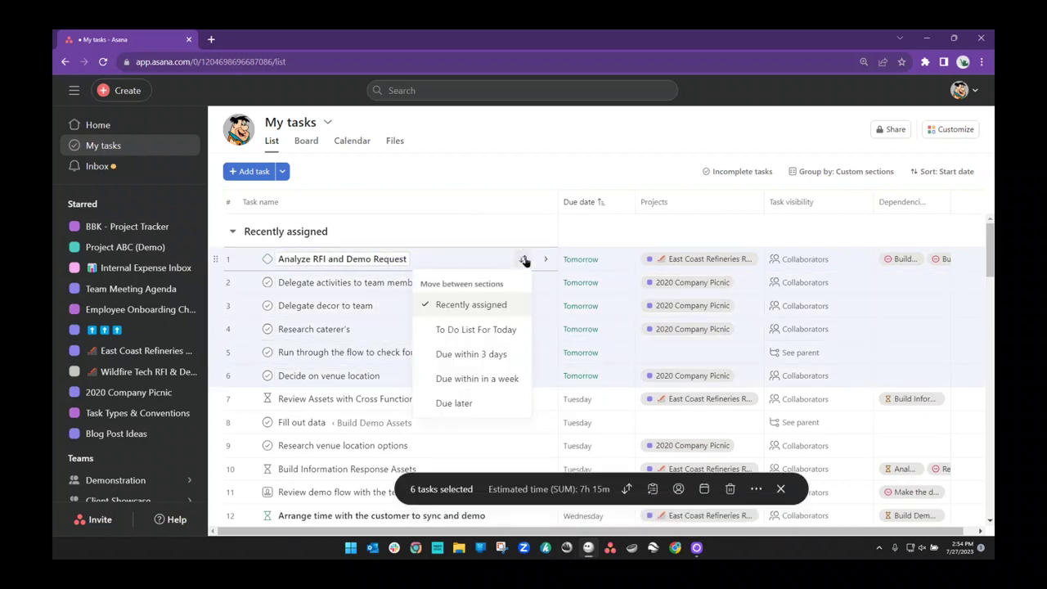
click(470, 354)
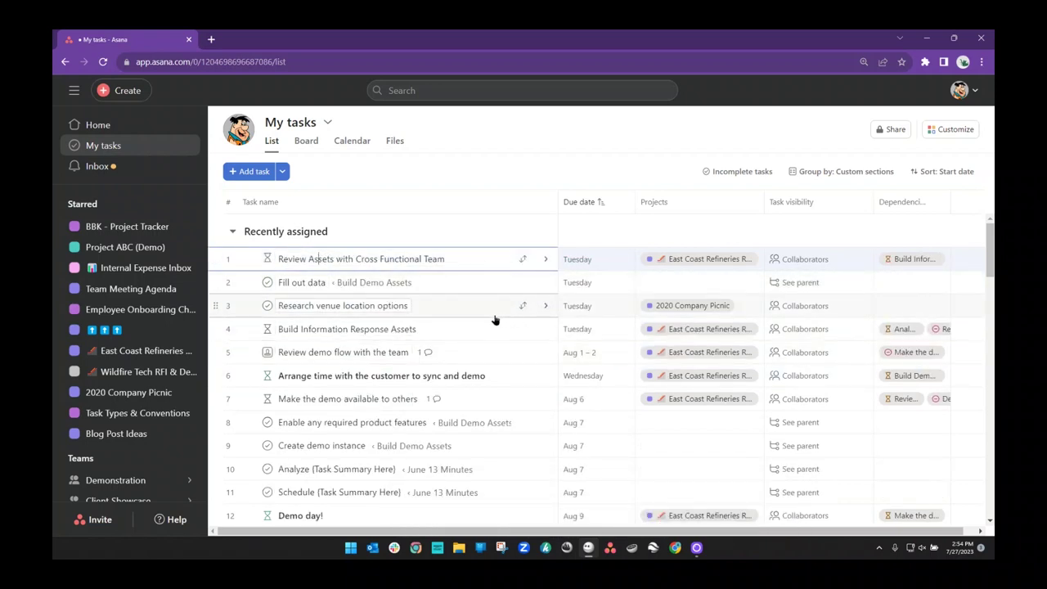
- Move the six tasks from Review Assets with Cross Functional Team through Arrange time with the customer to Due within in a week
shift+click(367, 375)
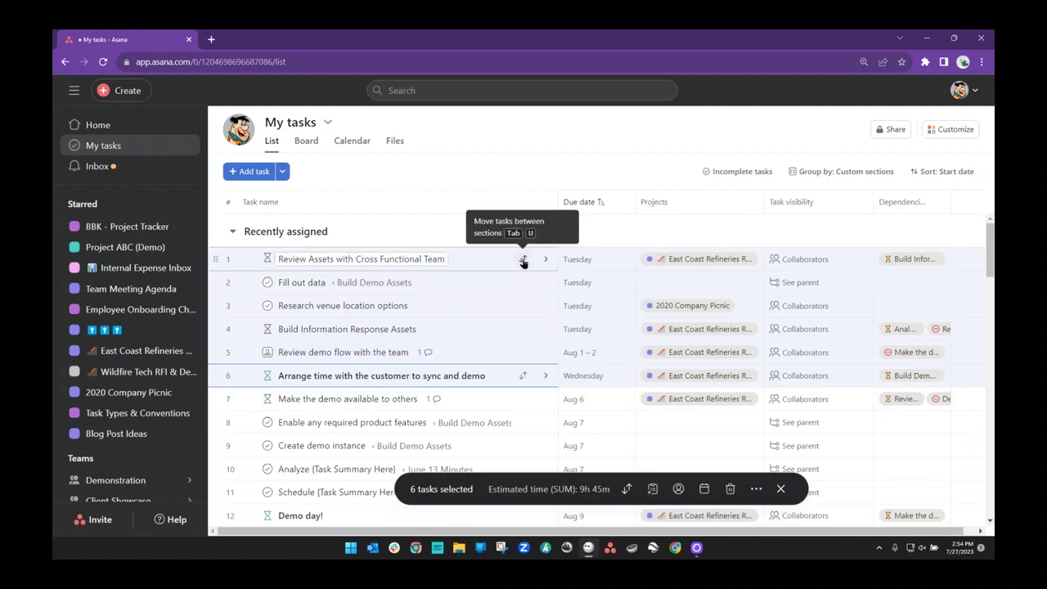
click(522, 260)
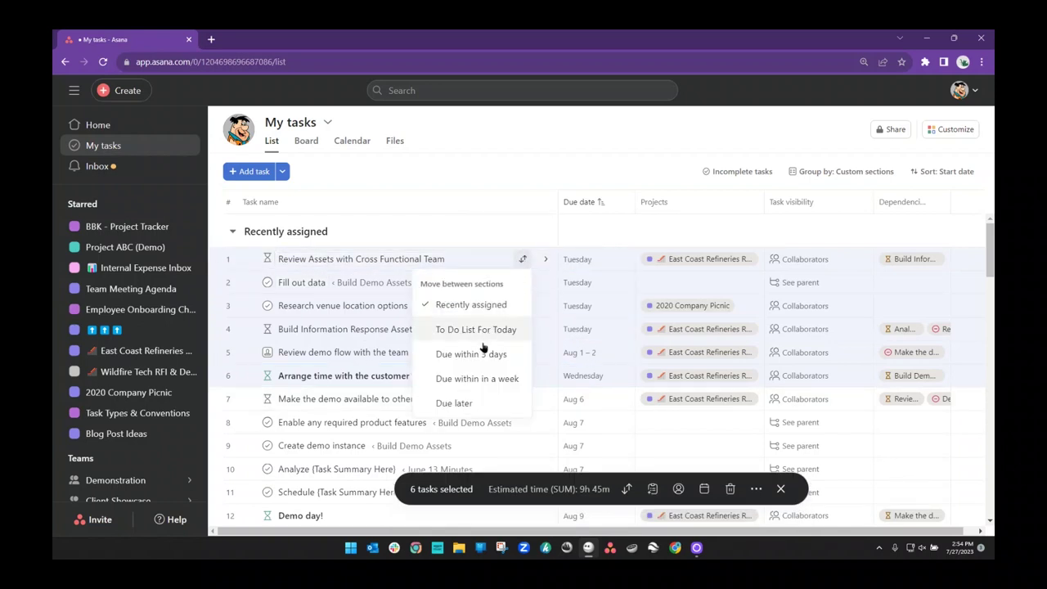
click(470, 379)
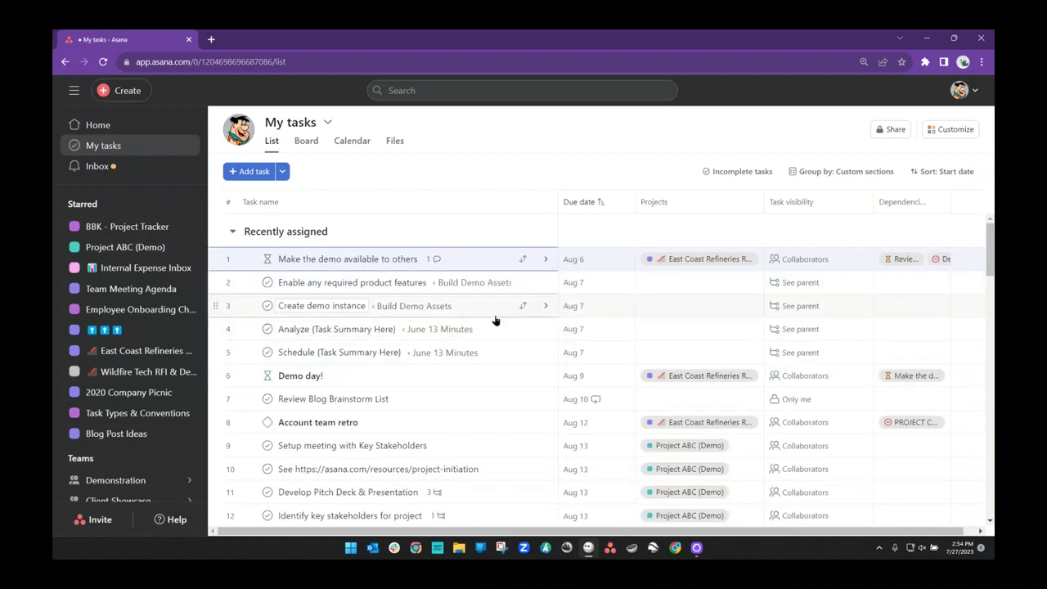
- Move the five tasks due Aug 6 and Aug 7, starting with Make the demo available to others, to the Due later section
drag(310, 282, 327, 401)
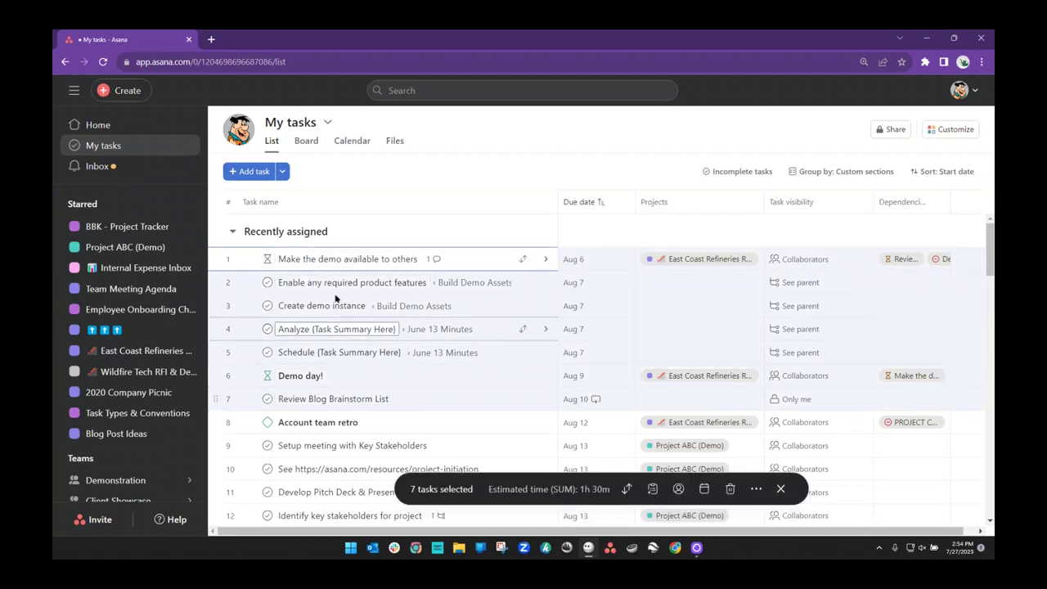
click(475, 142)
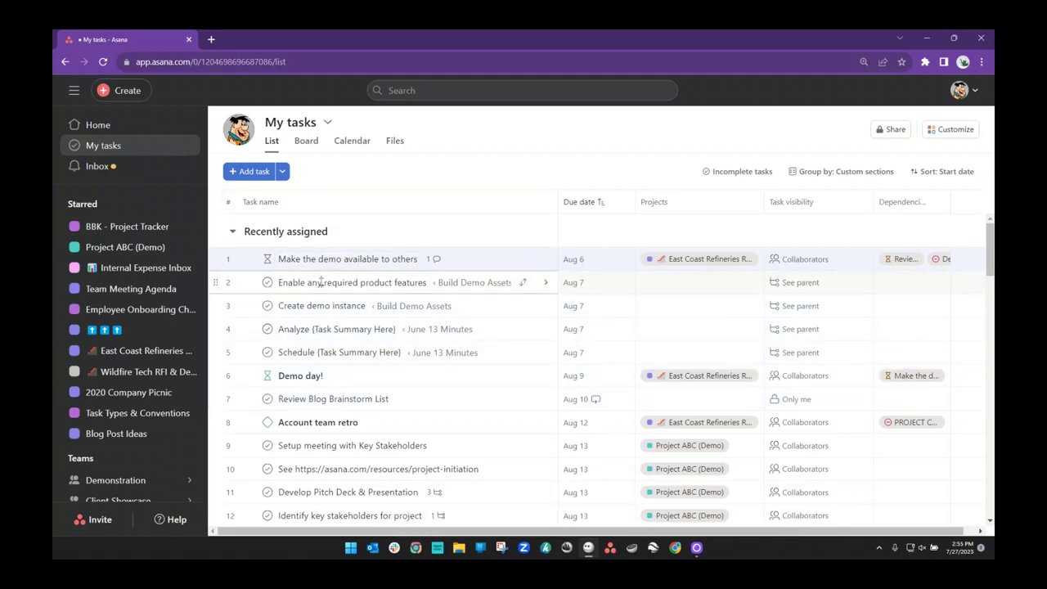
click(314, 258)
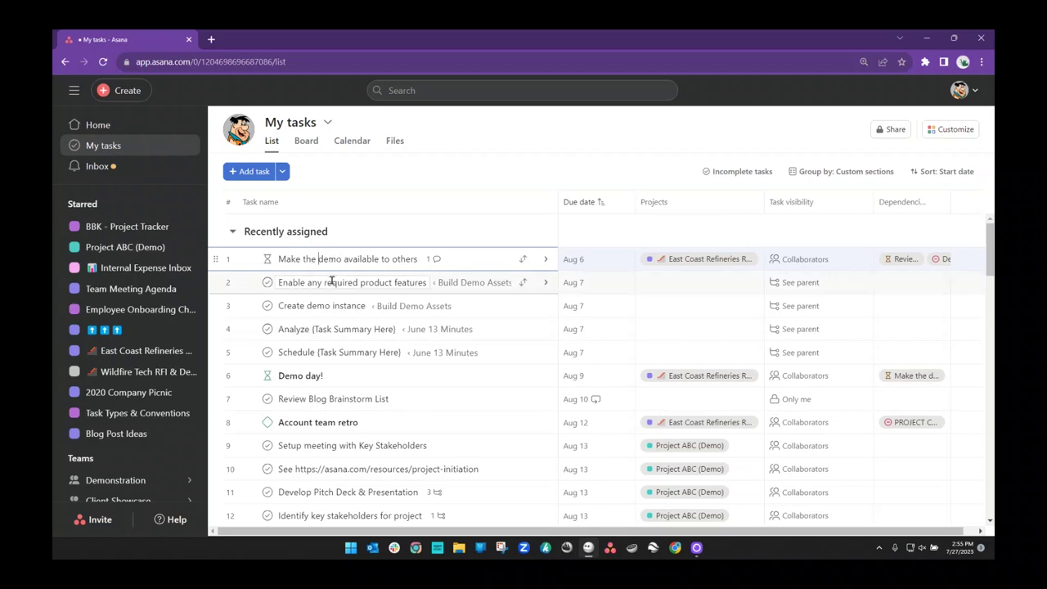
shift+click(325, 353)
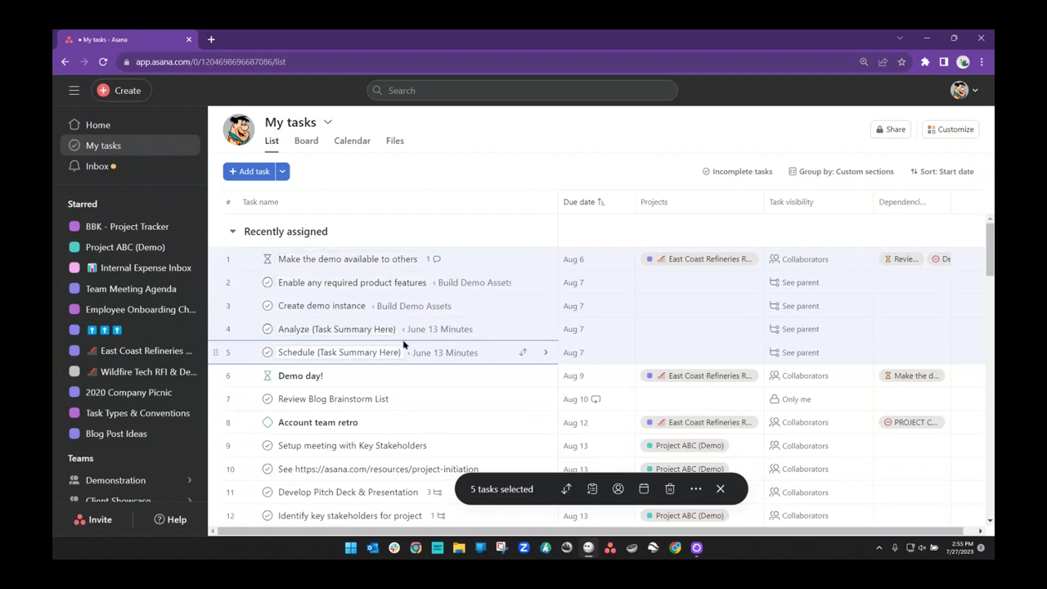
click(565, 490)
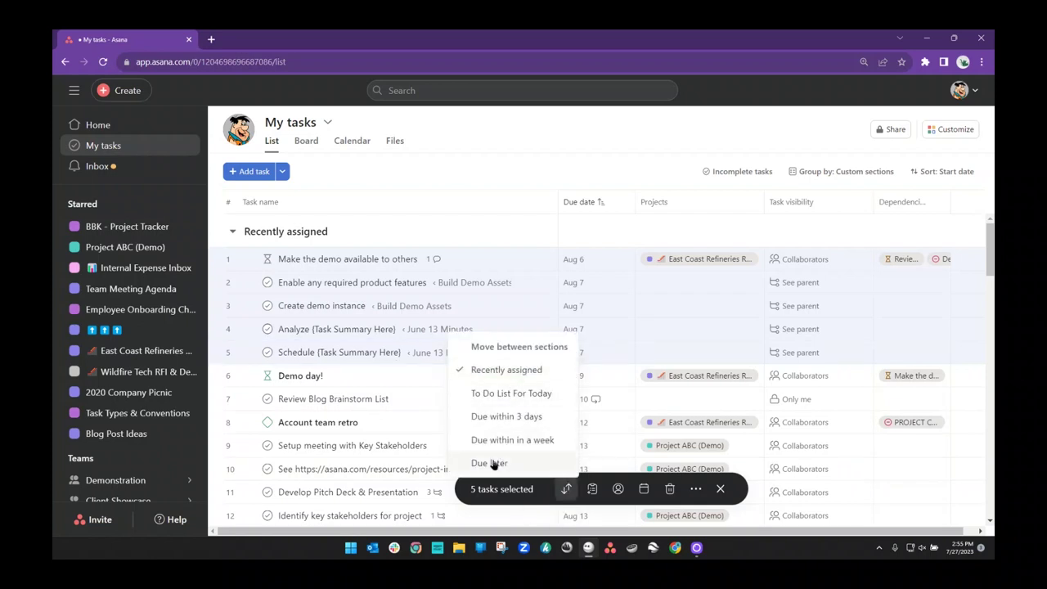
click(491, 464)
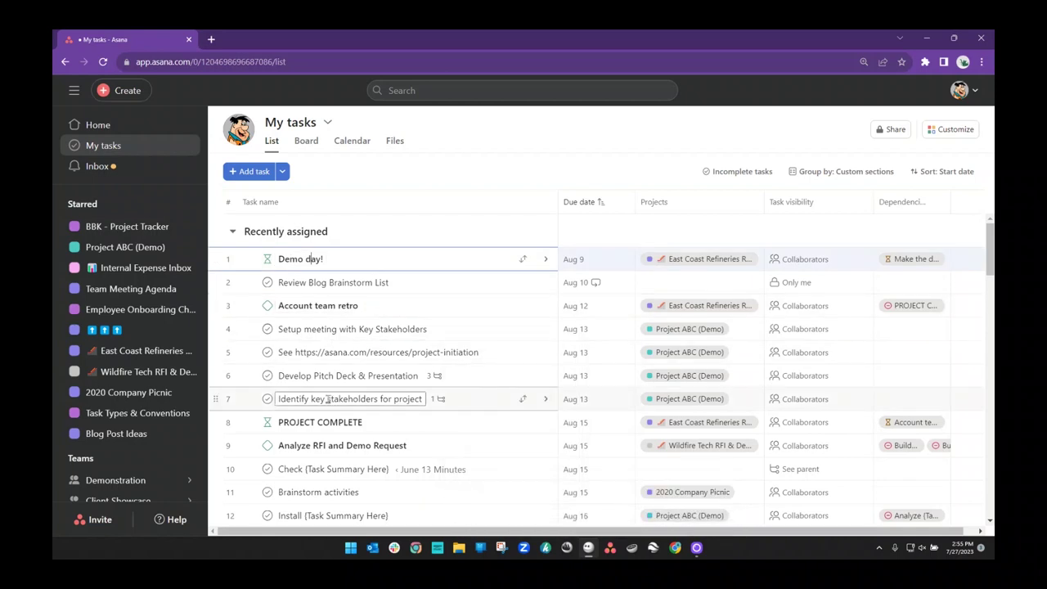
- Move all remaining recently assigned tasks, from Demo day! through follow up 6 months, to the Due later section
click(522, 259)
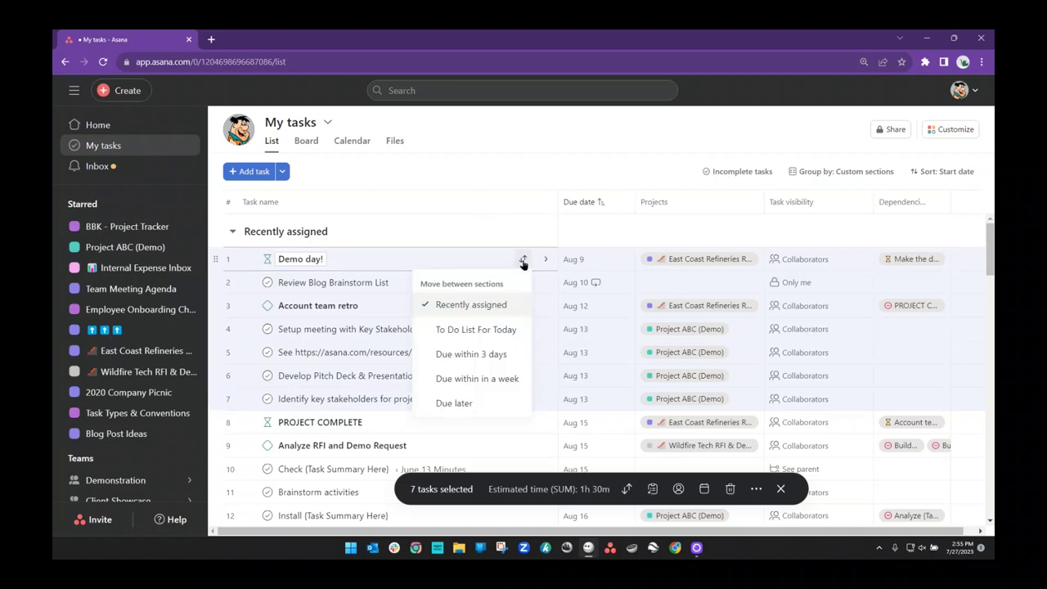
click(479, 399)
scroll(423, 333, down, 5)
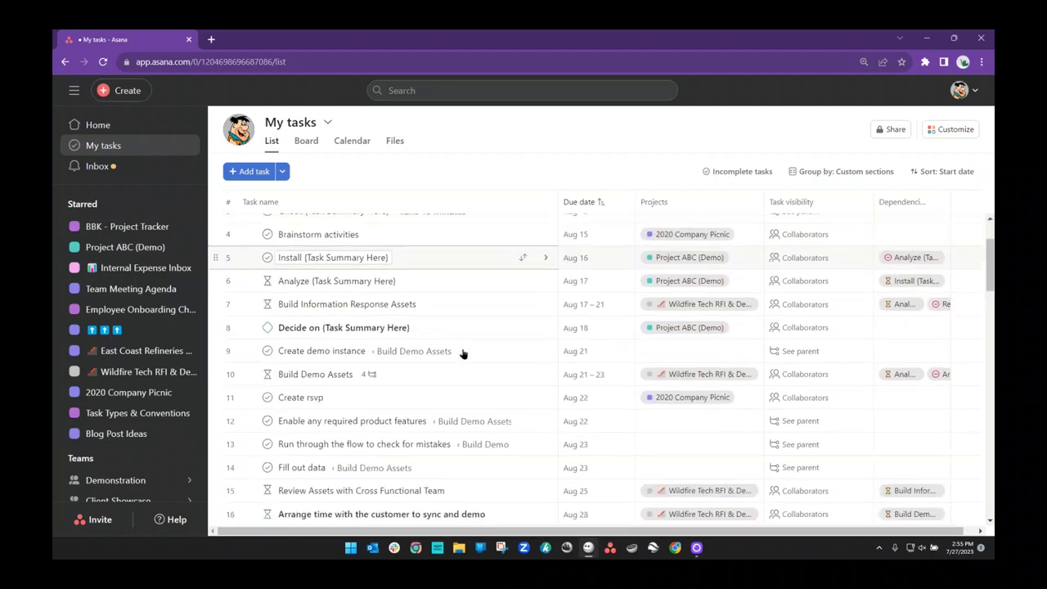
scroll(462, 353, down, 4)
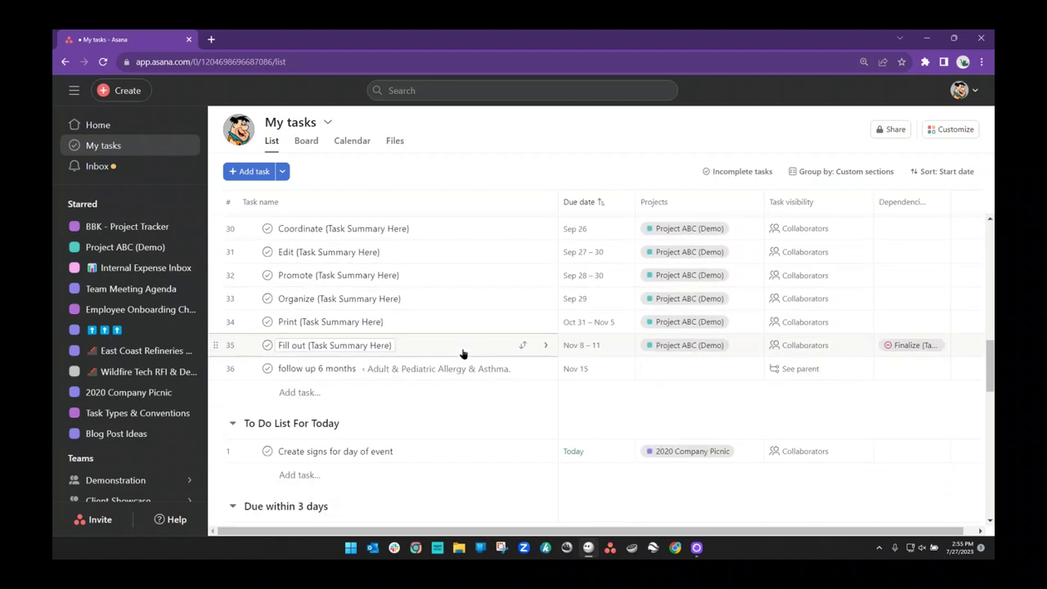
shift+click(410, 360)
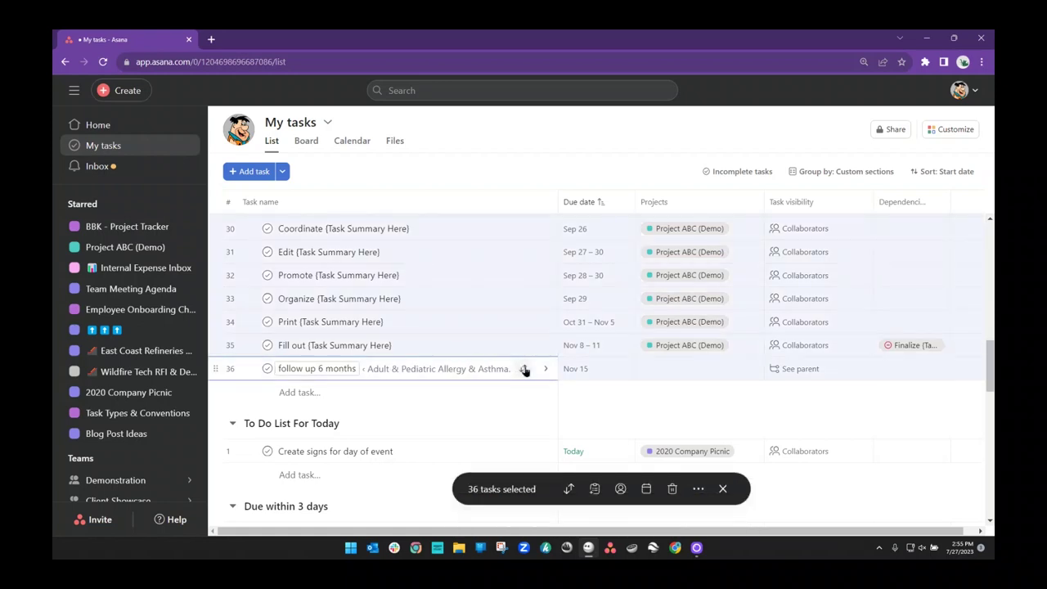
click(523, 368)
click(454, 512)
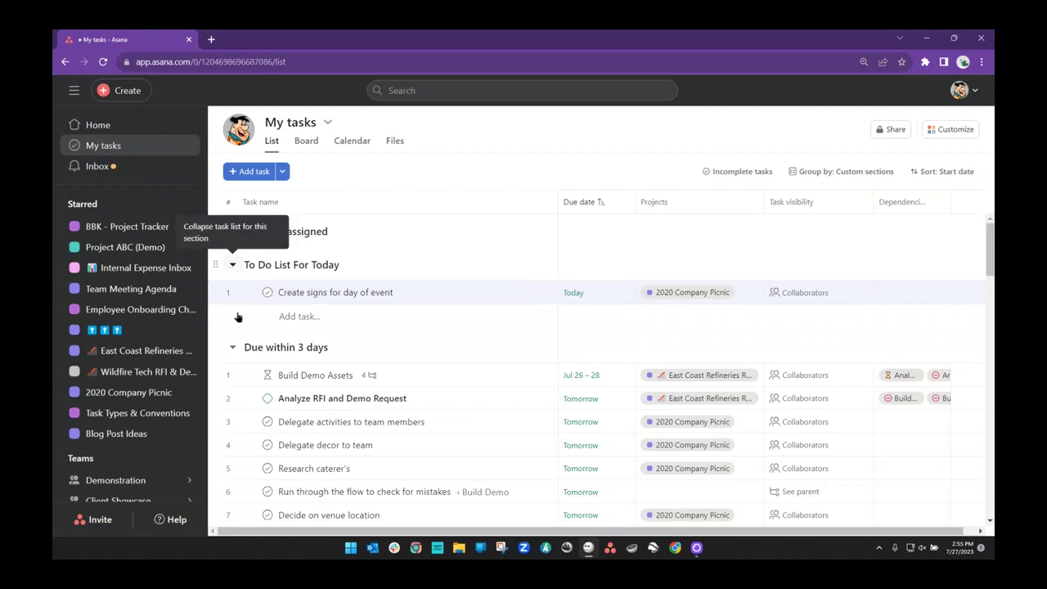
- Collapse the To Do List For Today, Due within 3 days, Due within in a week and Due later sections
click(232, 264)
click(232, 298)
click(232, 331)
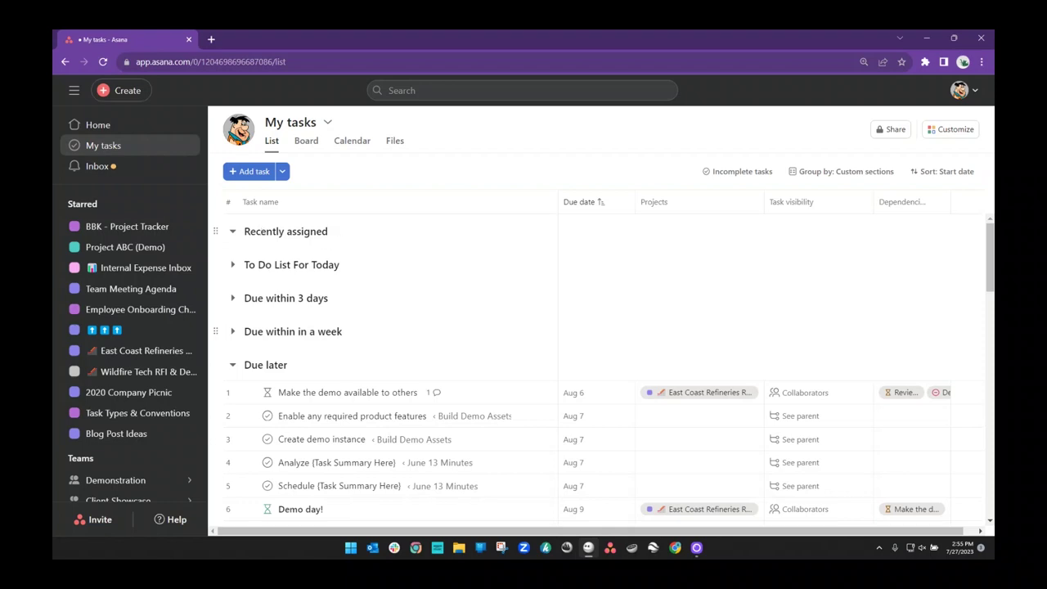
click(232, 365)
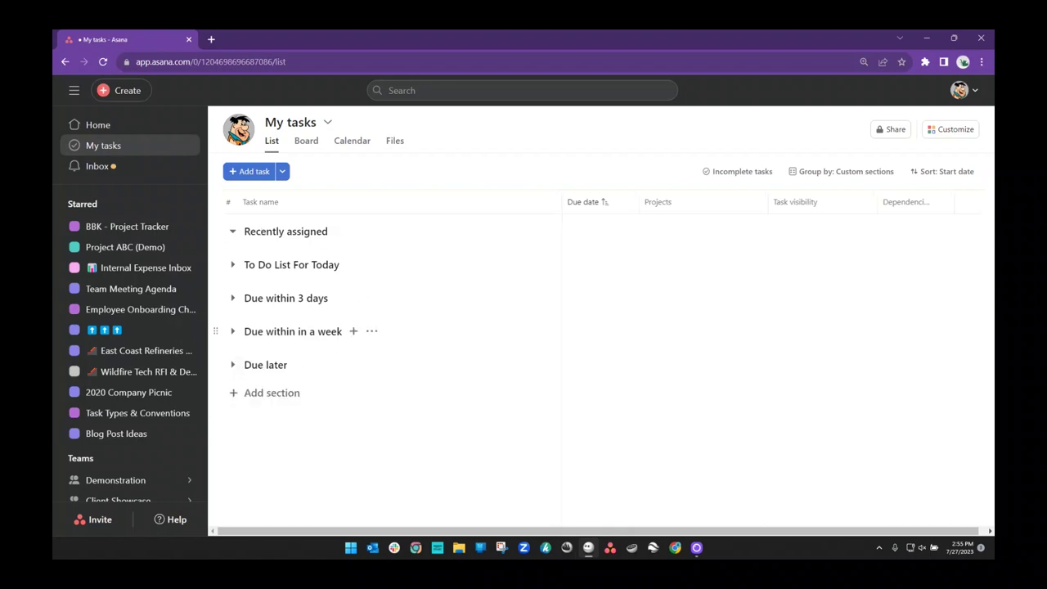
- Expand the To Do List For Today, Due within 3 days and Due within in a week sections to review their tasks
click(233, 265)
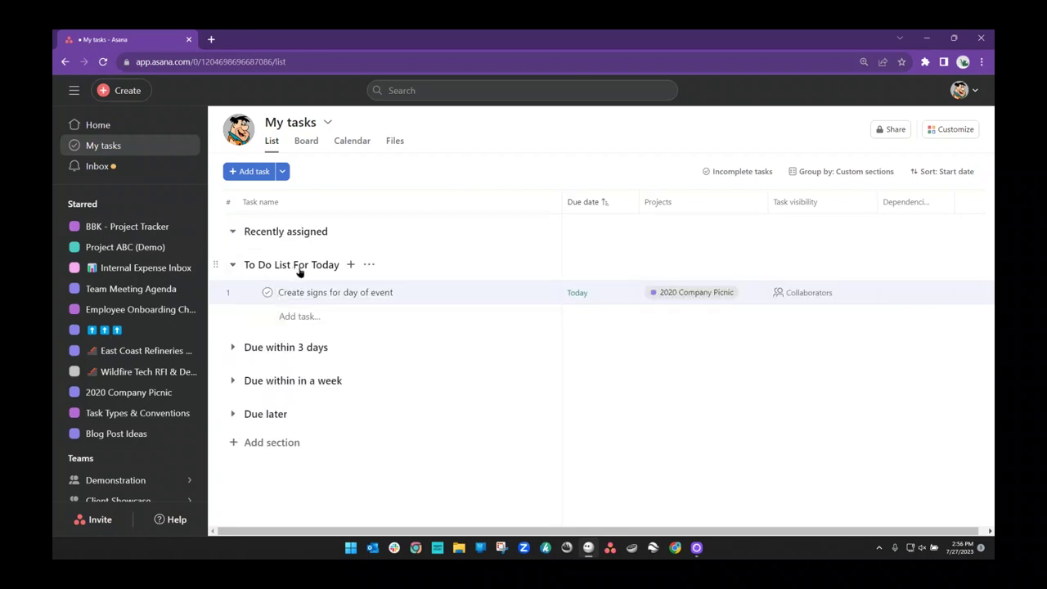
click(233, 346)
scroll(254, 364, down, 3)
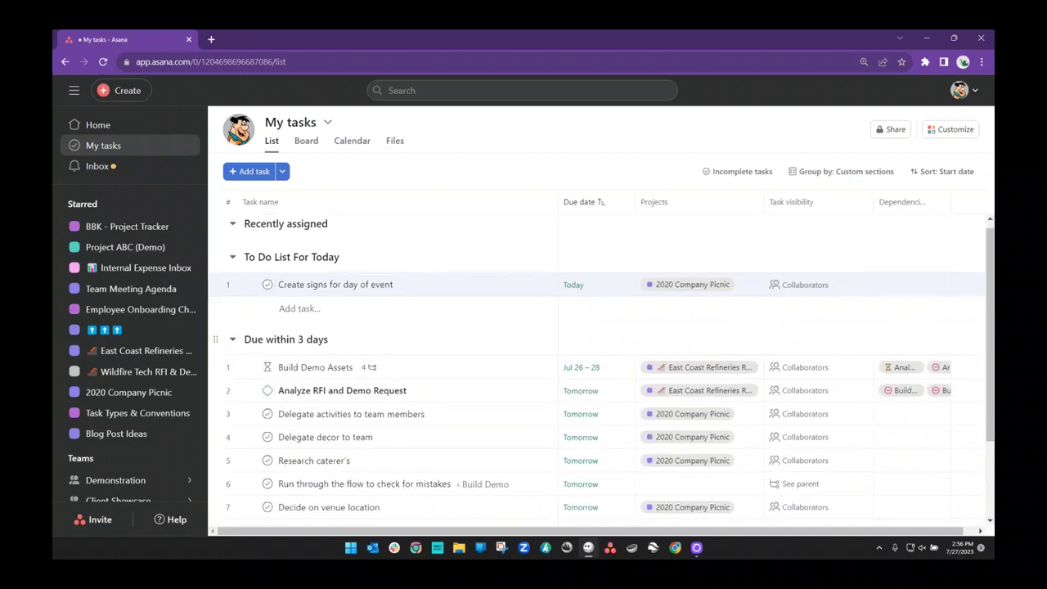
click(233, 453)
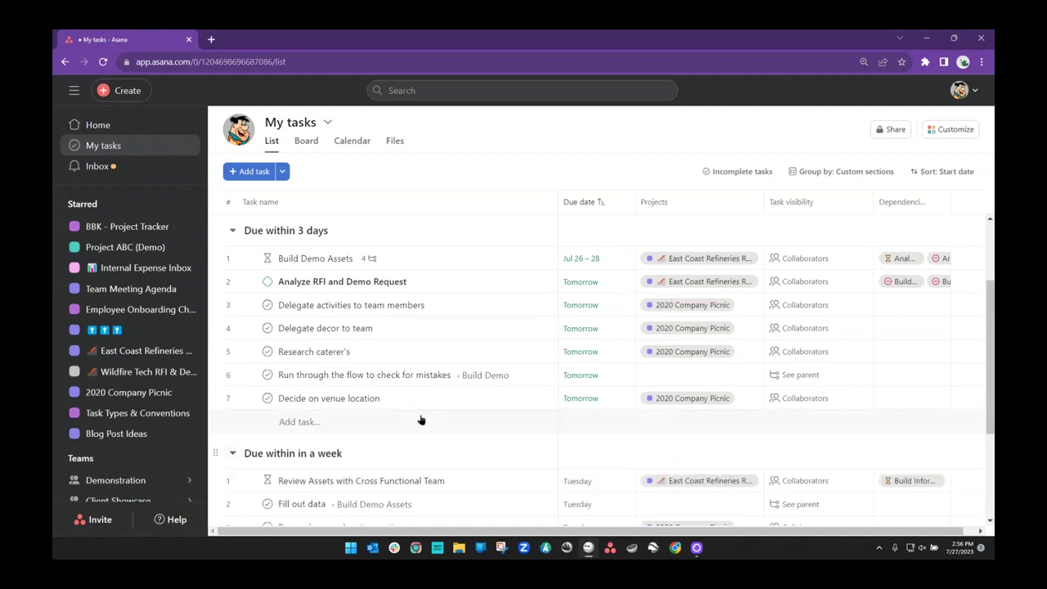
scroll(432, 402, up, 3)
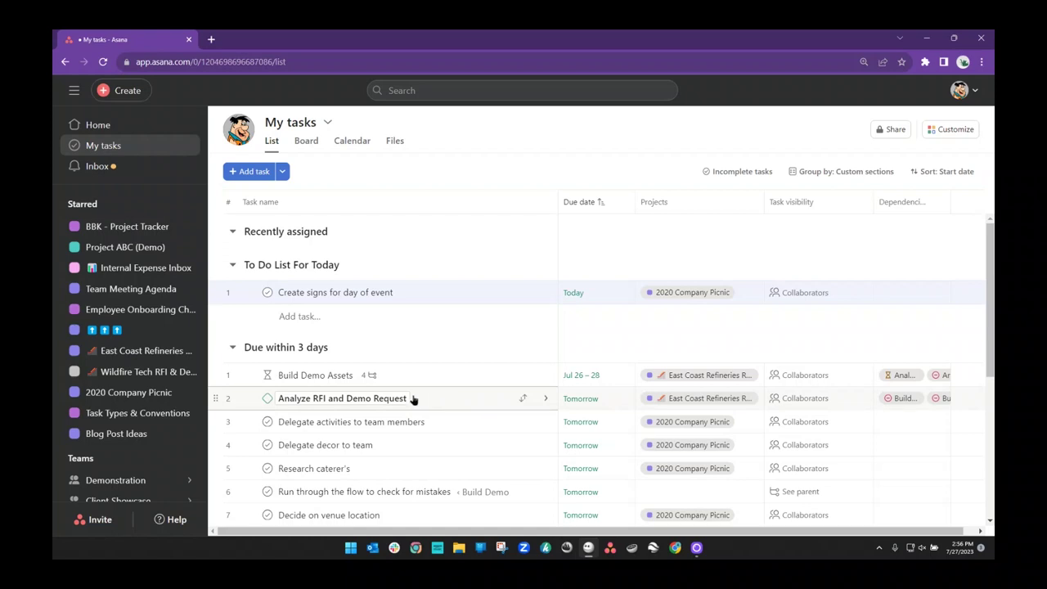
- Rename the Due within in a week section to Due within a week
scroll(344, 372, down, 1)
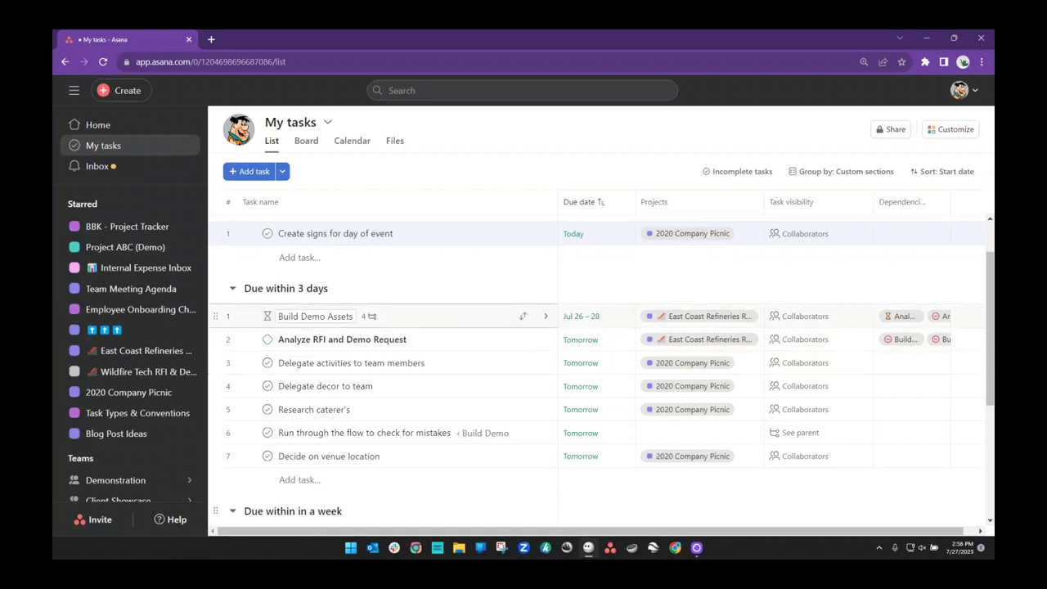
scroll(327, 364, down, 3)
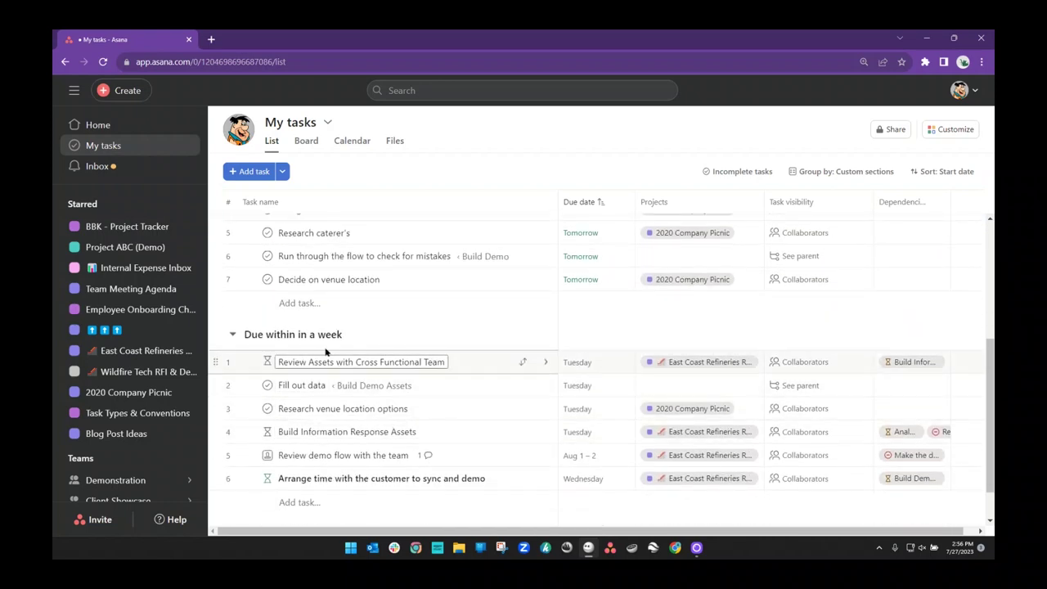
click(320, 335)
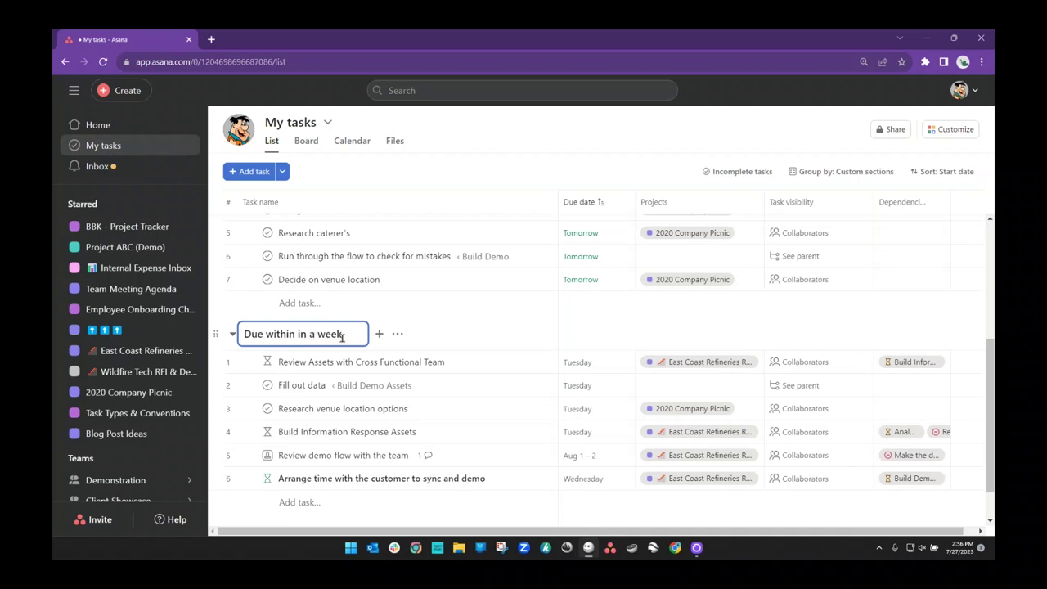
key(BackSpace)
key(BackSpace)
key(BackSpace)
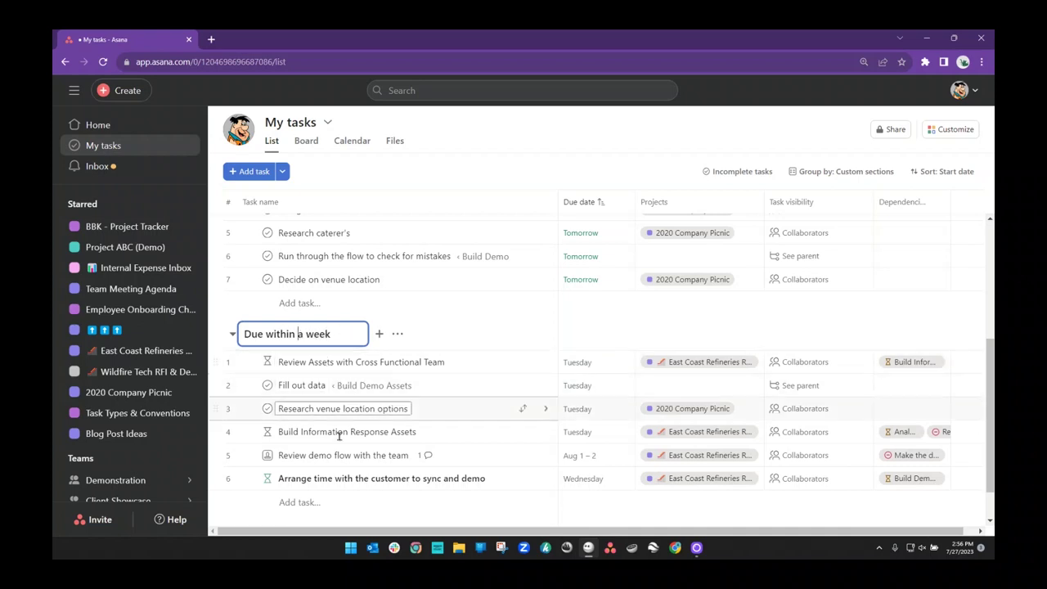
- Move the Delegate activities to team members, Research caterer's and Fill out data tasks to the To Do List For Today section
scroll(345, 477, up, 2)
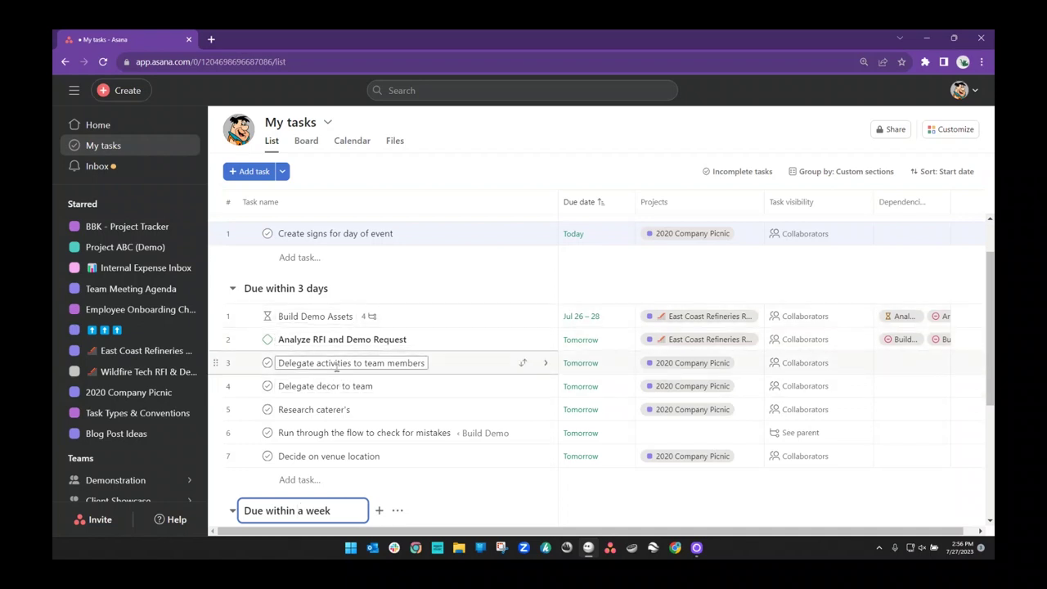
click(385, 364)
click(360, 385)
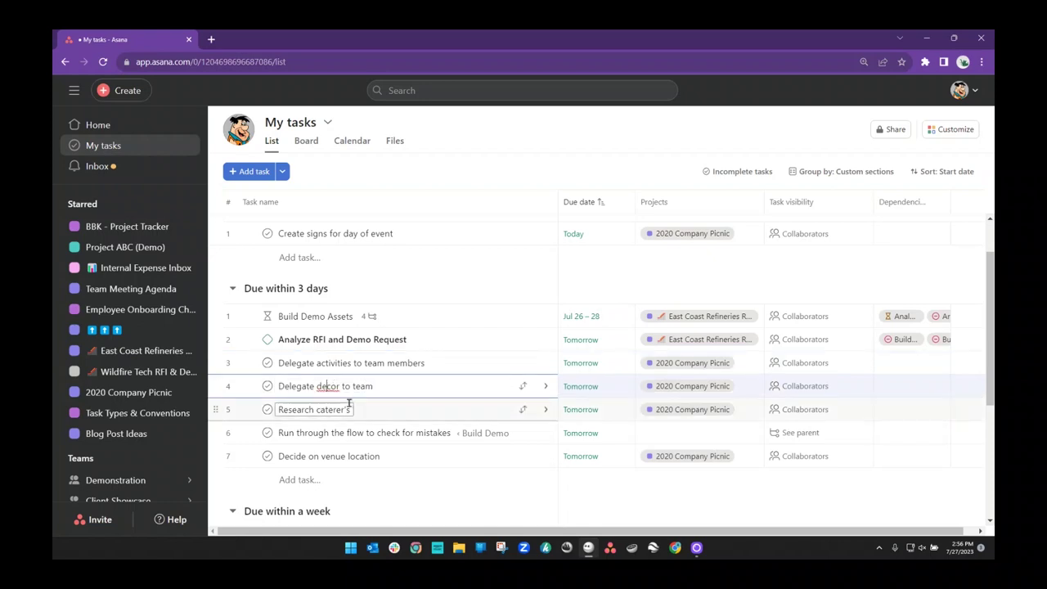
click(330, 408)
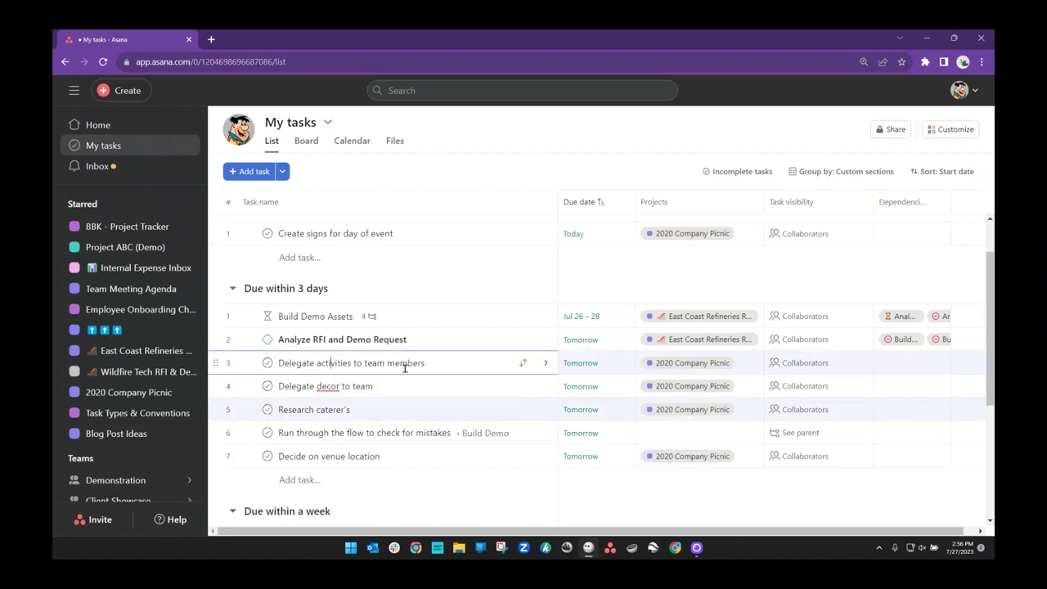
ctrl+click(347, 363)
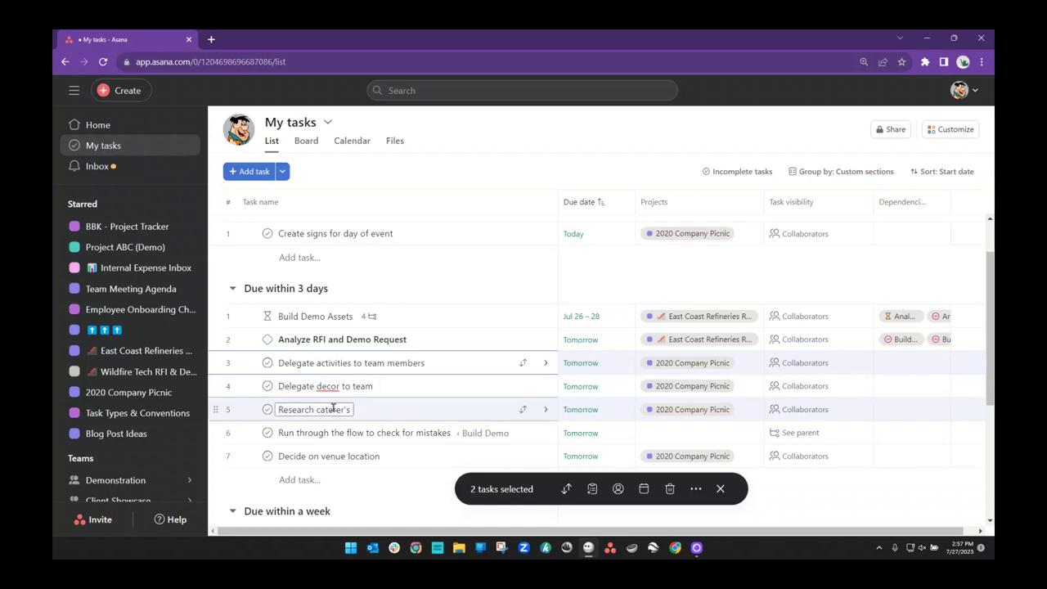
scroll(382, 415, down, 1)
scroll(288, 404, down, 1)
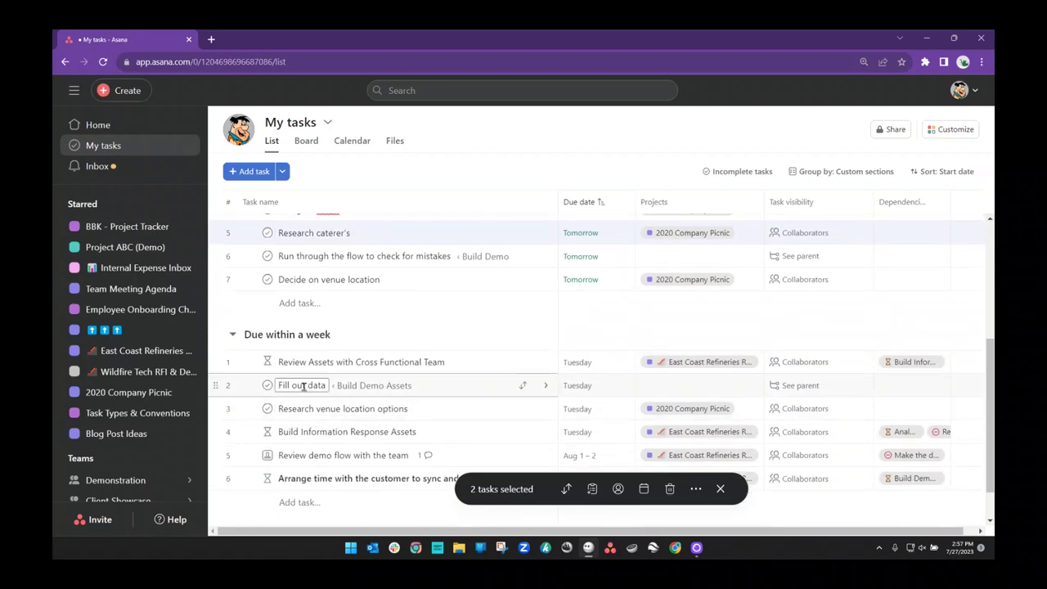
ctrl+click(377, 387)
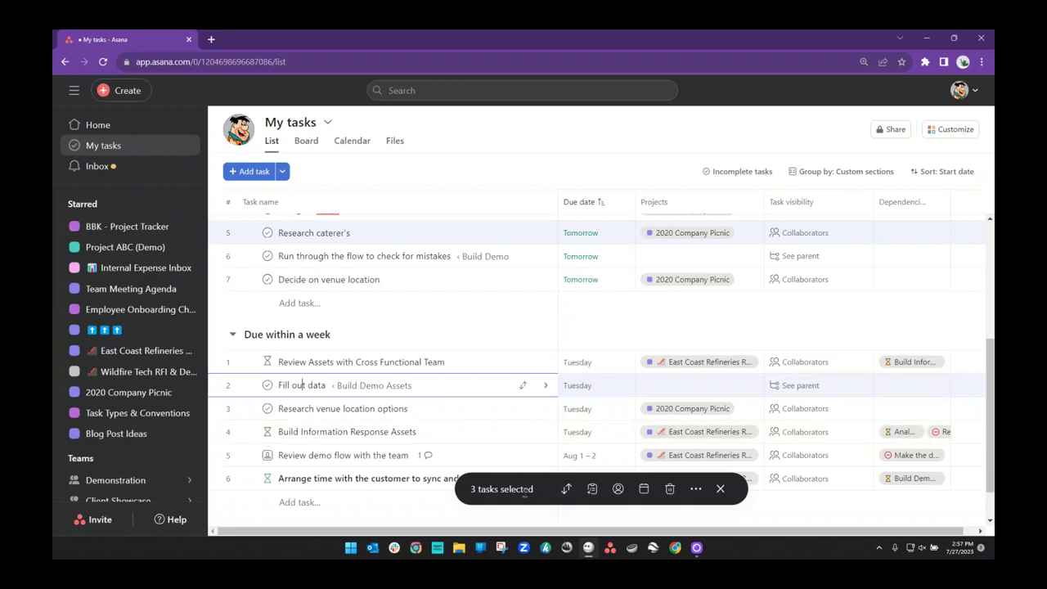
scroll(416, 346, up, 3)
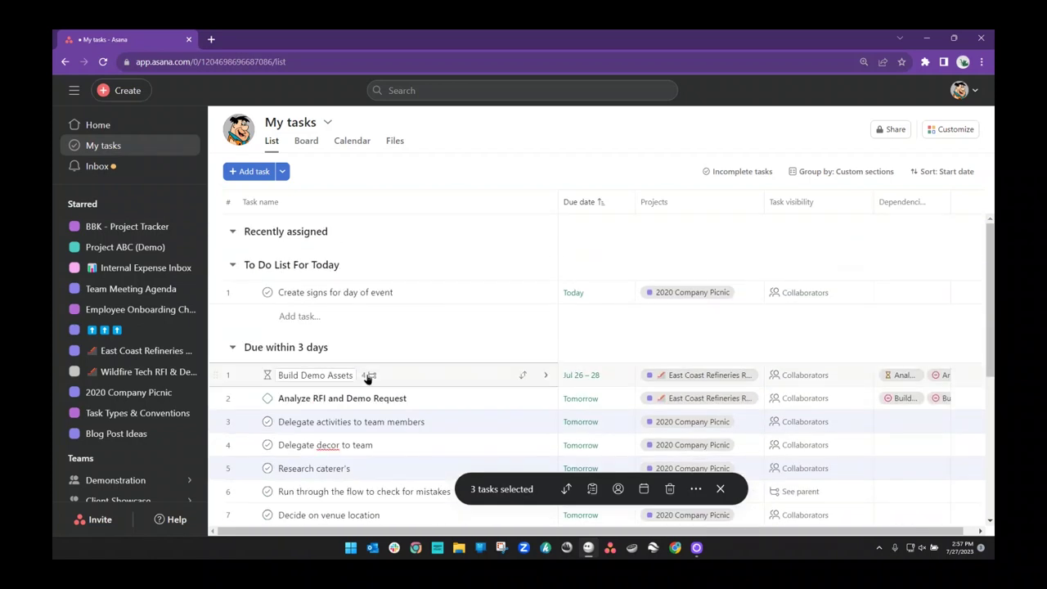
scroll(409, 341, down, 1)
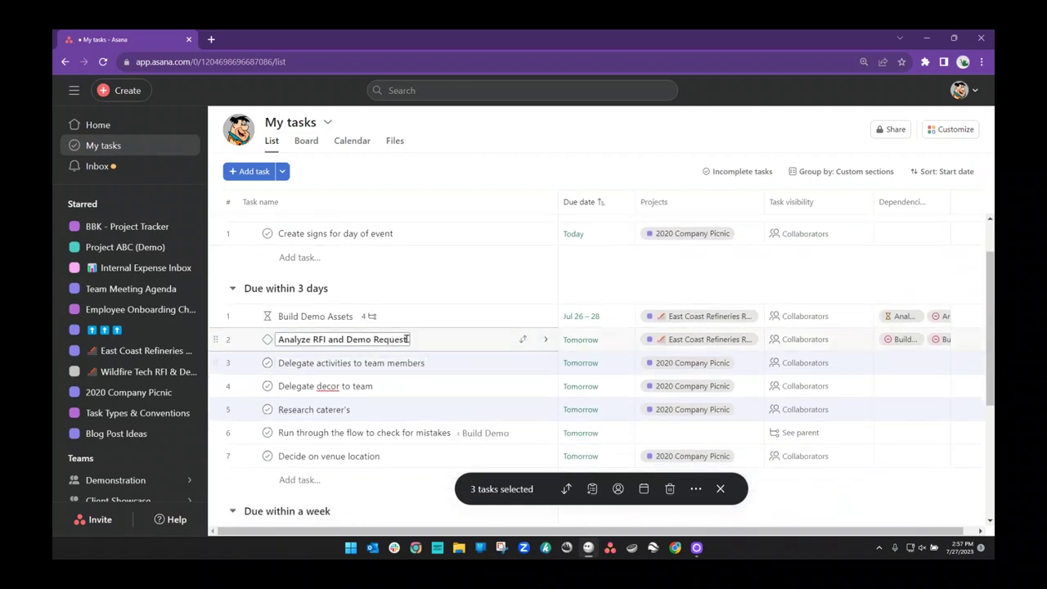
click(523, 362)
click(477, 434)
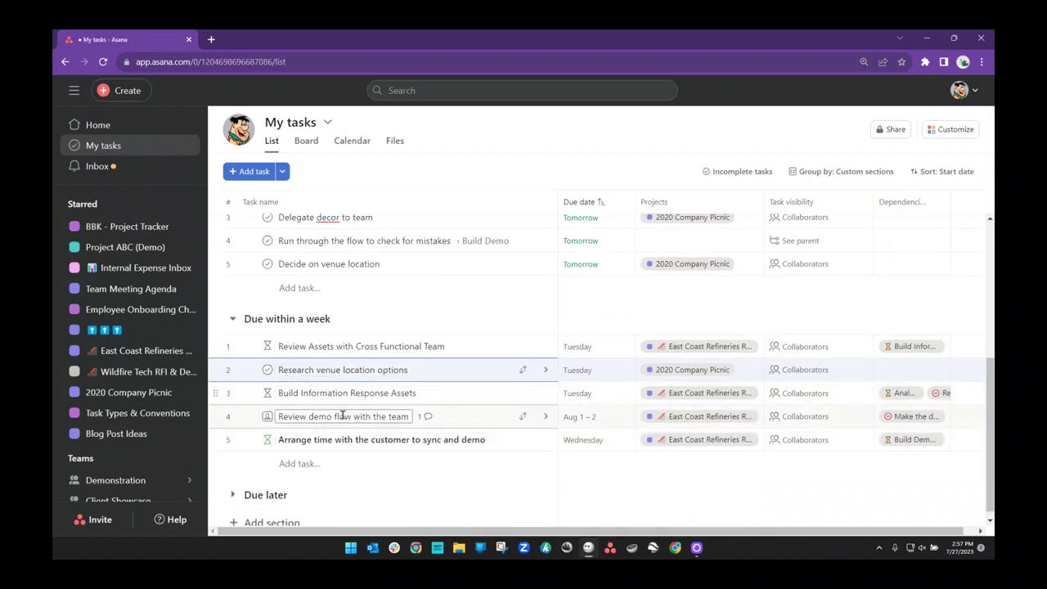
- Collapse the Due within 3 days and Due within a week sections, and mark Delegate activities to team members complete
scroll(294, 458, up, 1)
scroll(317, 386, up, 3)
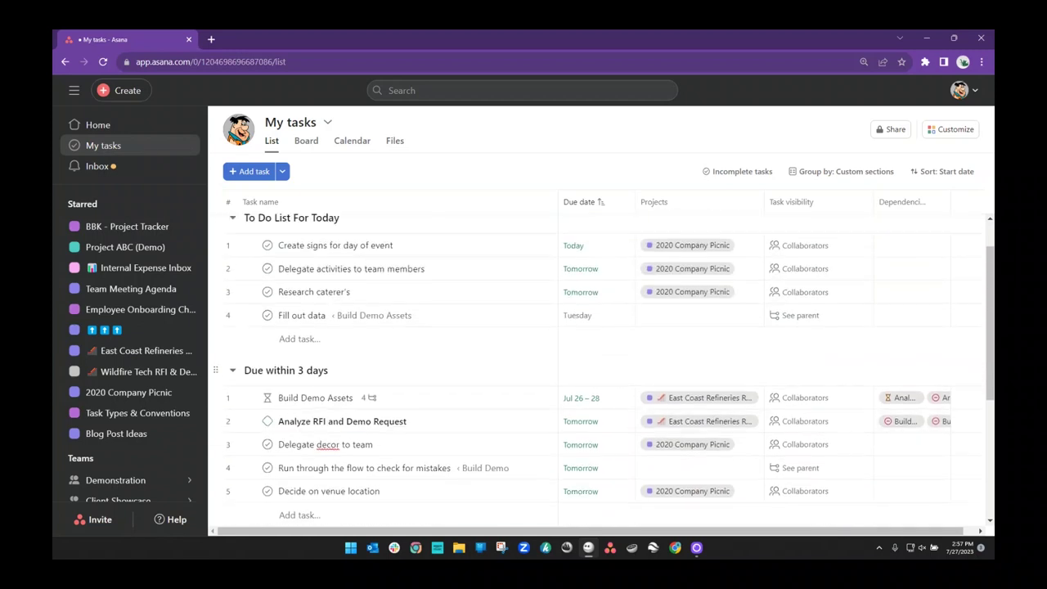
click(232, 370)
click(232, 404)
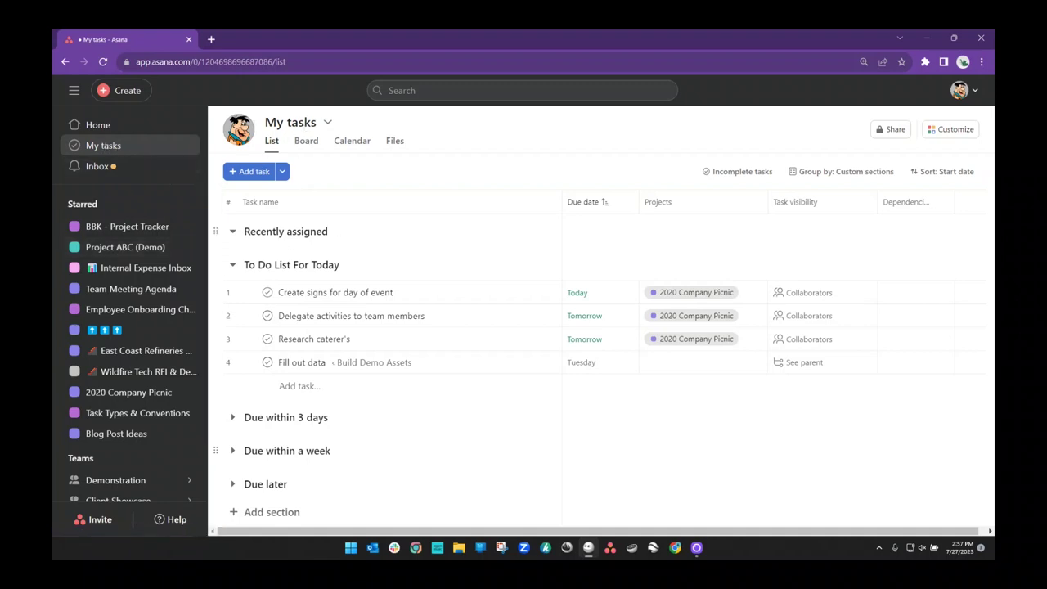
click(267, 315)
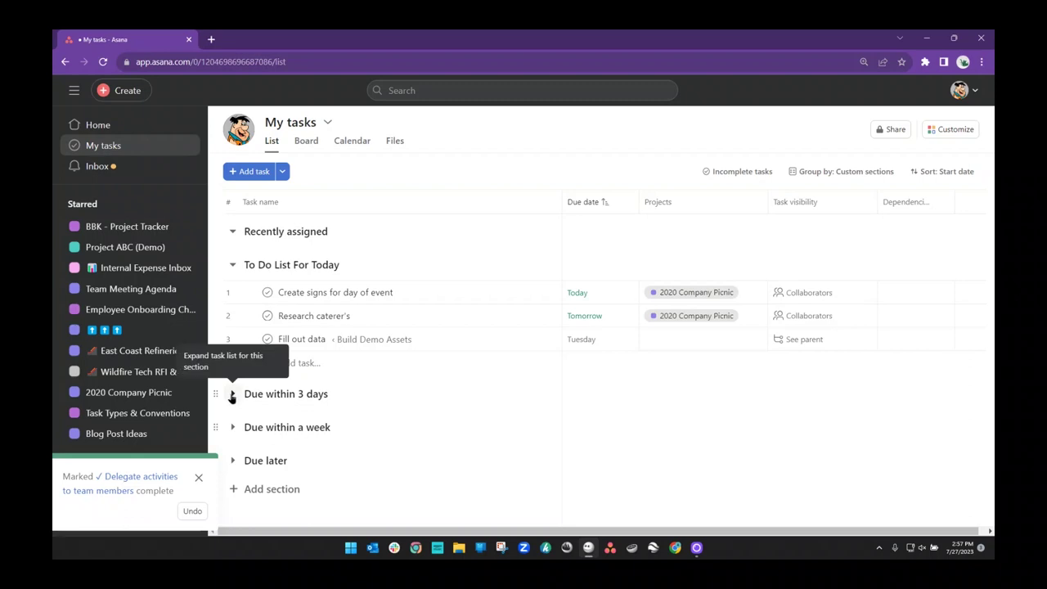
- Try the task list with grouping set to None, and restore the Custom sections grouping
click(830, 171)
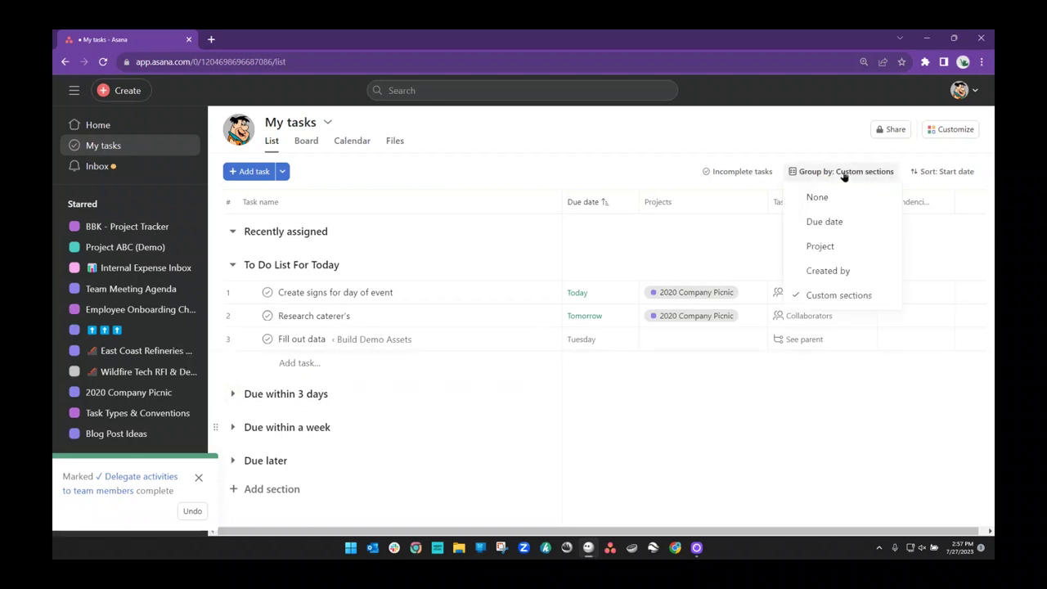
click(817, 197)
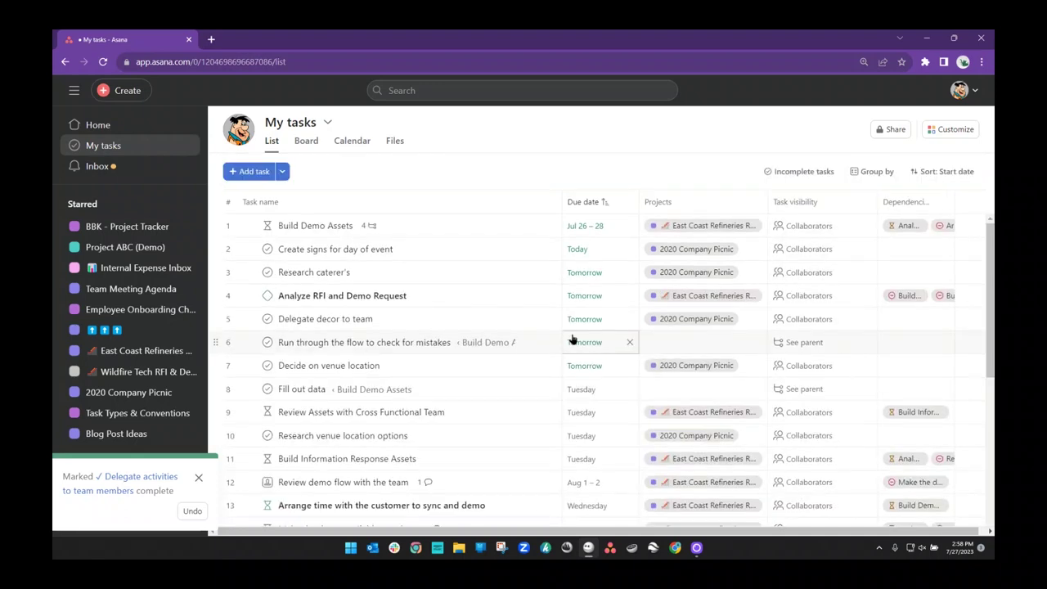
click(876, 171)
click(854, 298)
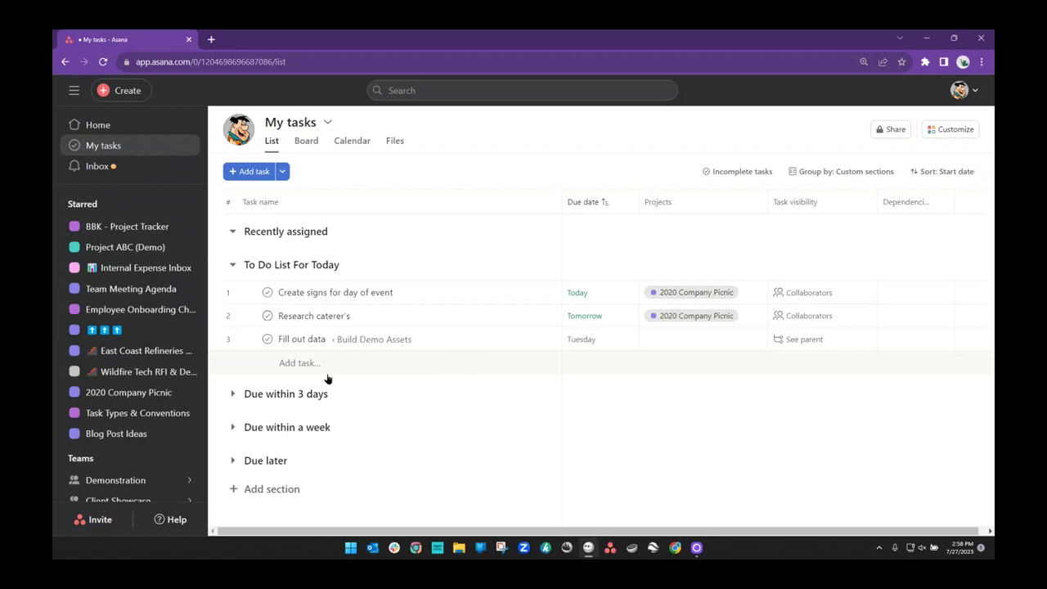
- Expand the Due within 3 days section and select the four tasks from Analyze RFI and Demo Request through Decide on venue location
click(233, 394)
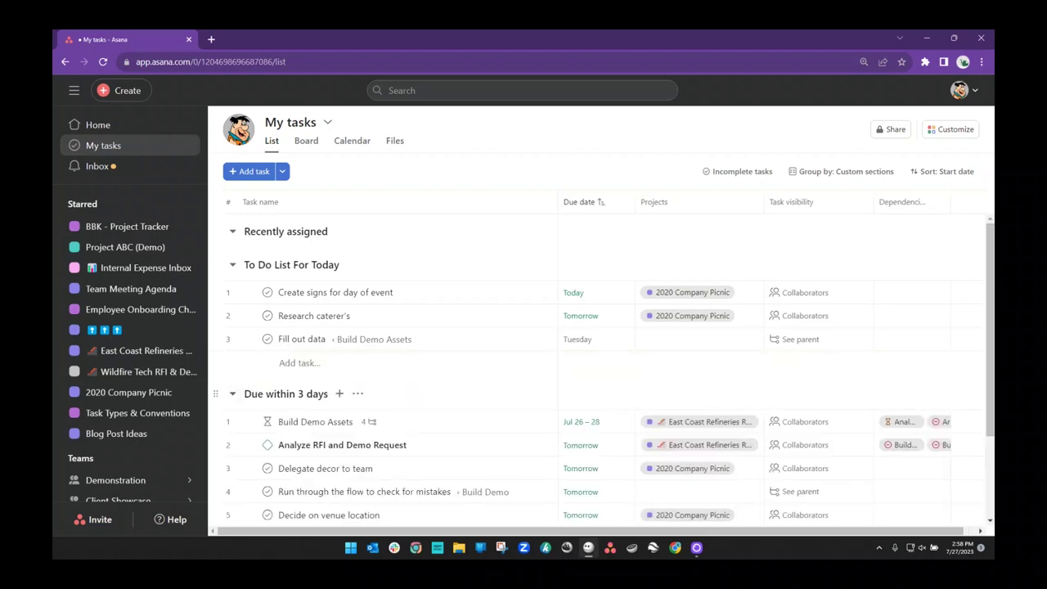
scroll(433, 399, down, 2)
click(327, 351)
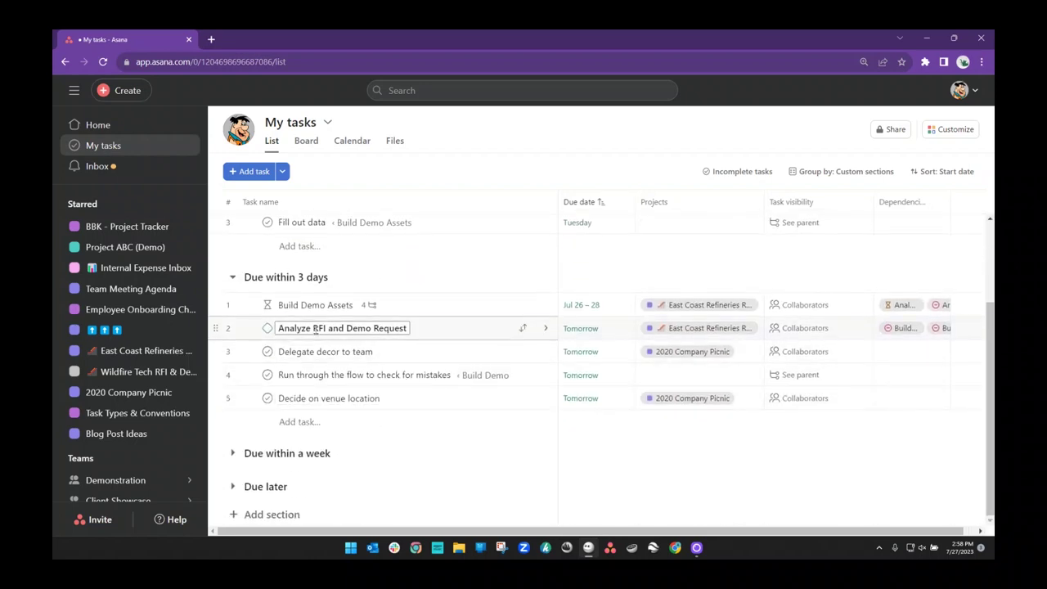
shift+click(317, 328)
shift+click(334, 397)
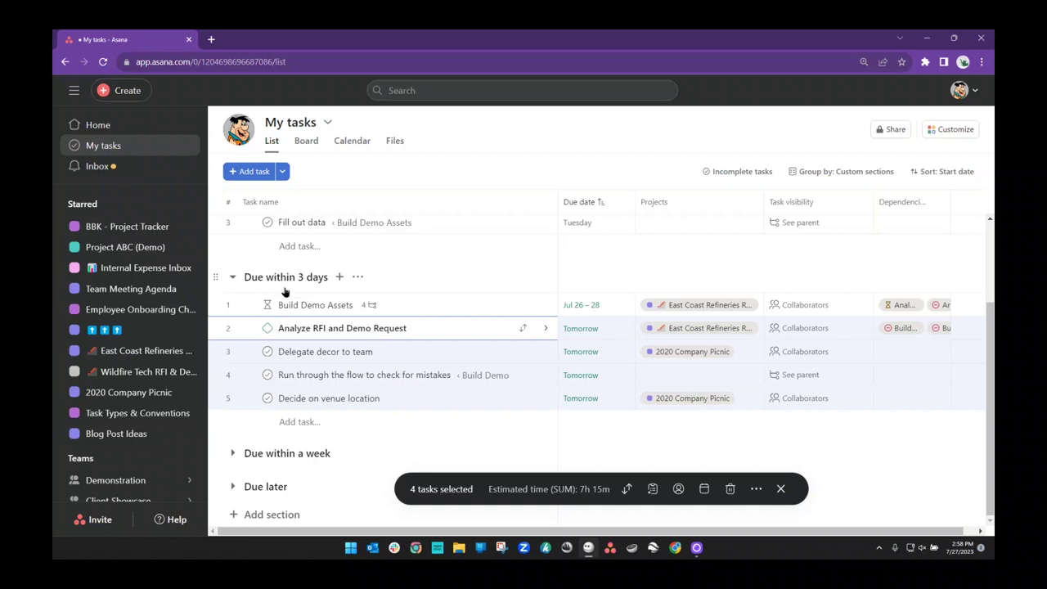
scroll(449, 385, up, 3)
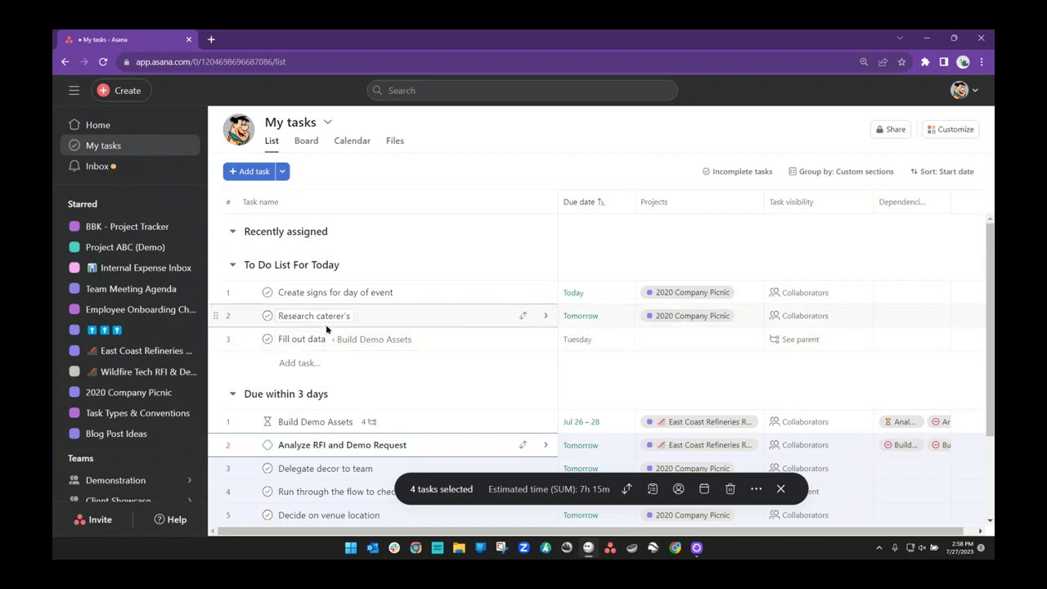
scroll(393, 381, down, 1)
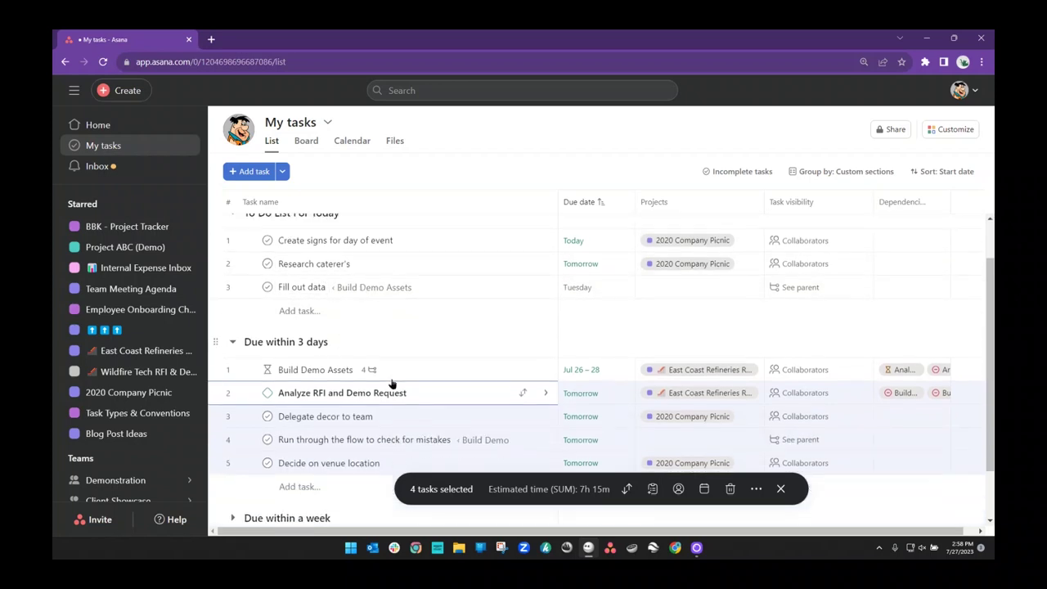
scroll(393, 388, up, 1)
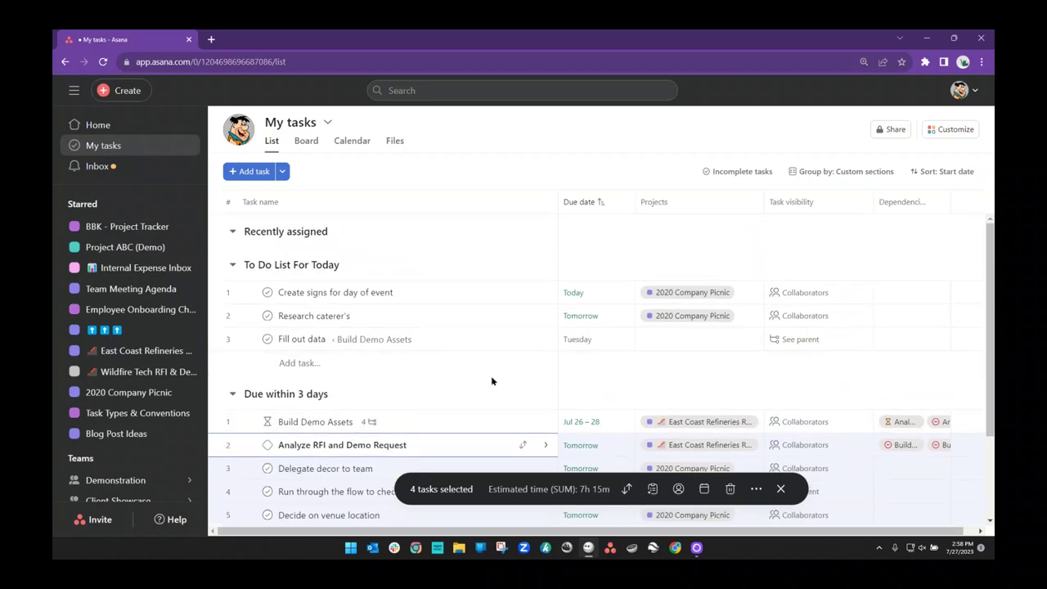
- Collapse the Due within 3 days section, expand Due within a week, and clear the task selection
click(289, 396)
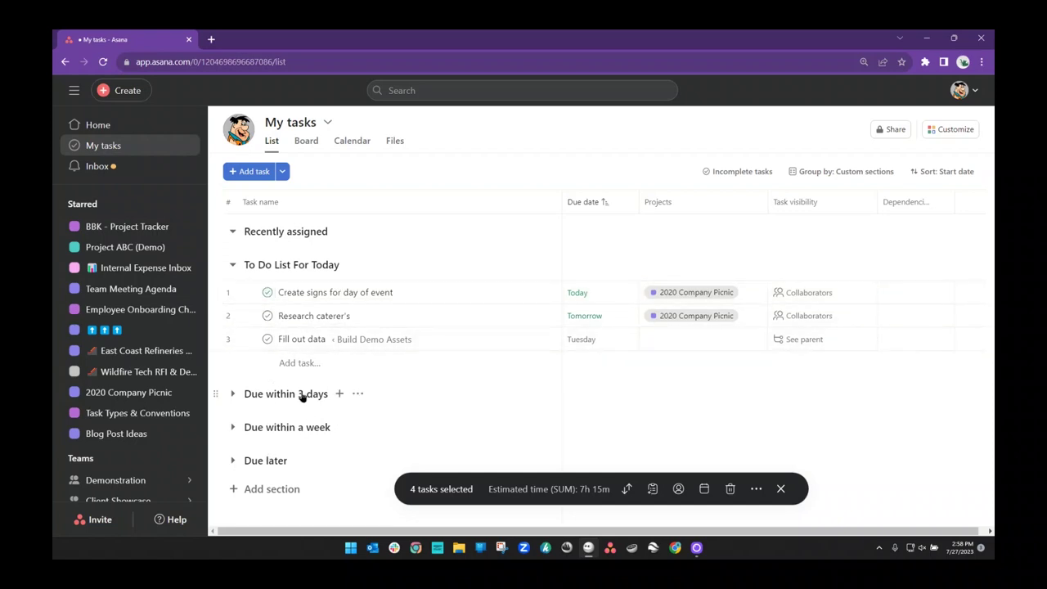
click(233, 427)
scroll(488, 306, down, 2)
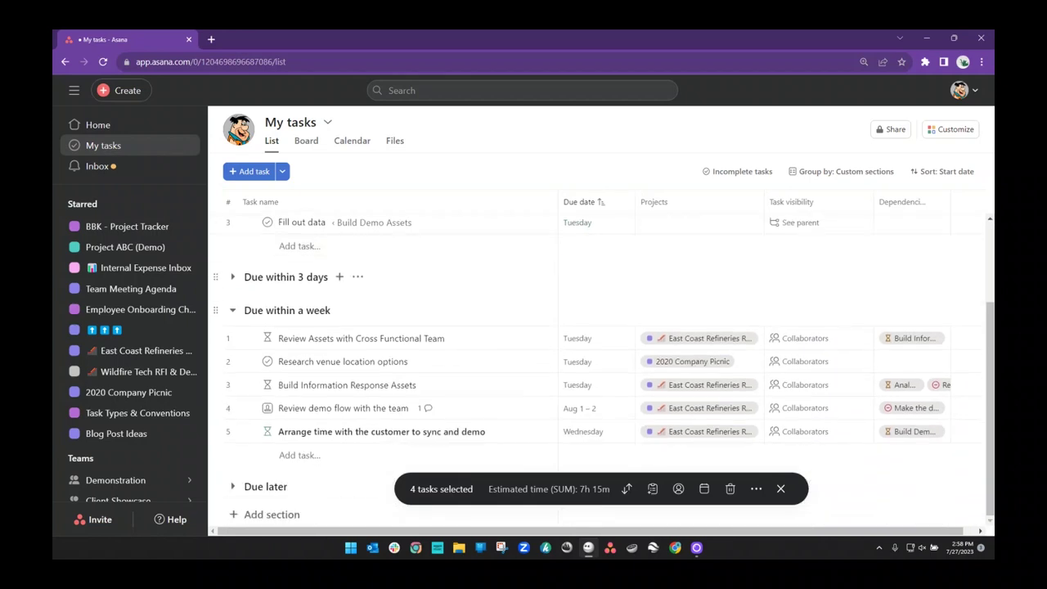
click(780, 488)
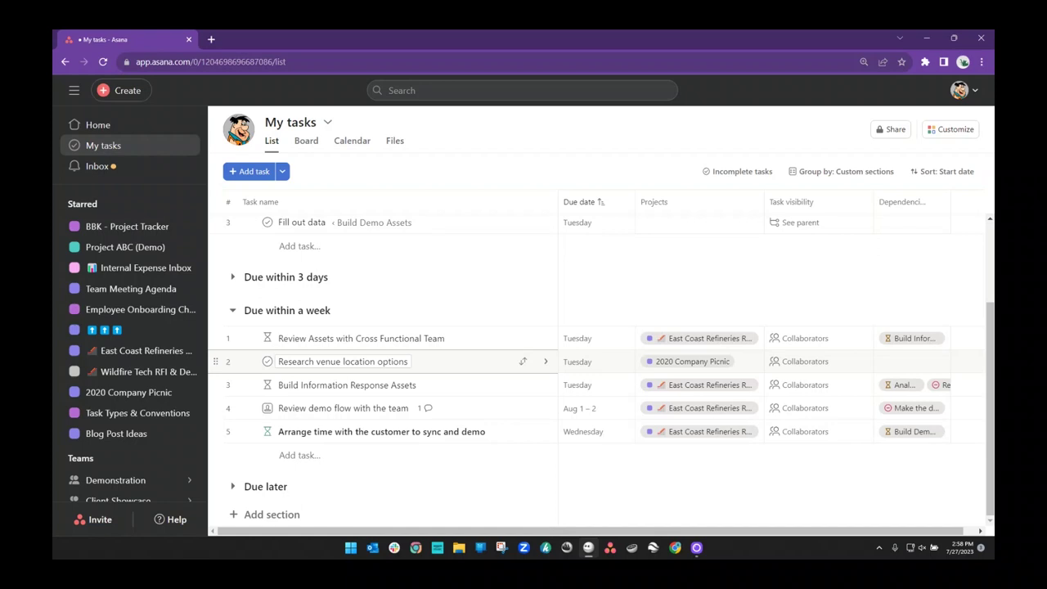
- Expand the Due within 3 days section again and review its tasks together with those due within a week
mouse_move(272, 358)
mouse_down()
mouse_move(284, 299)
mouse_move(276, 290)
mouse_move(274, 365)
mouse_up()
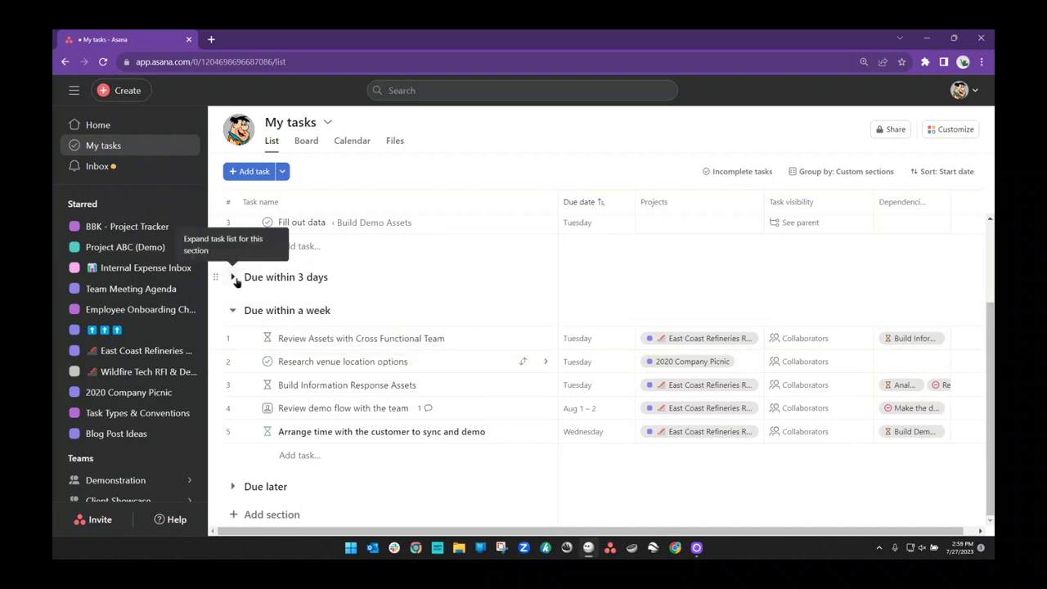
click(234, 279)
scroll(577, 458, down, 3)
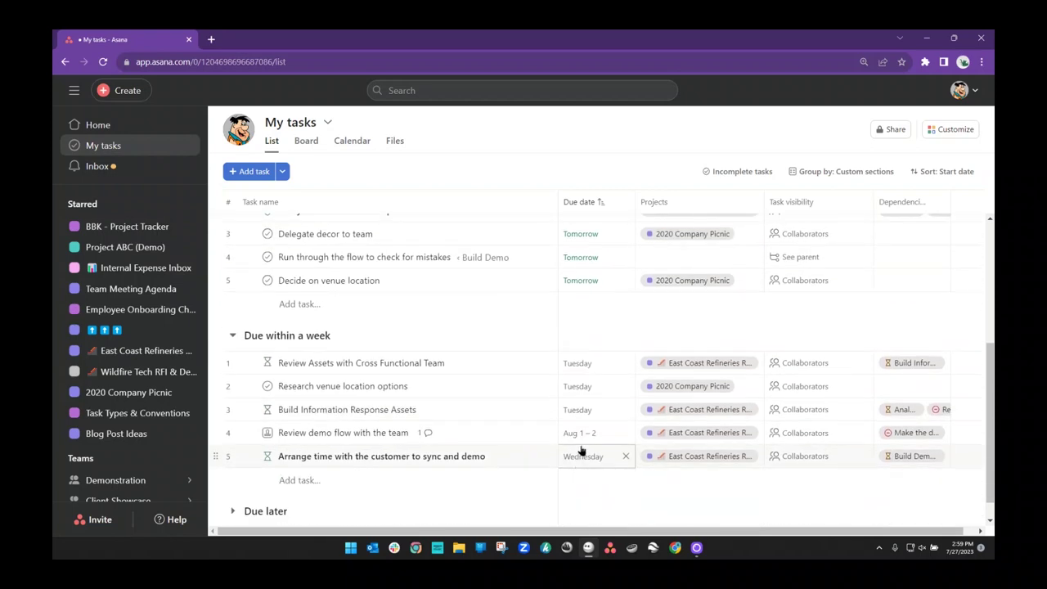
scroll(457, 399, up, 3)
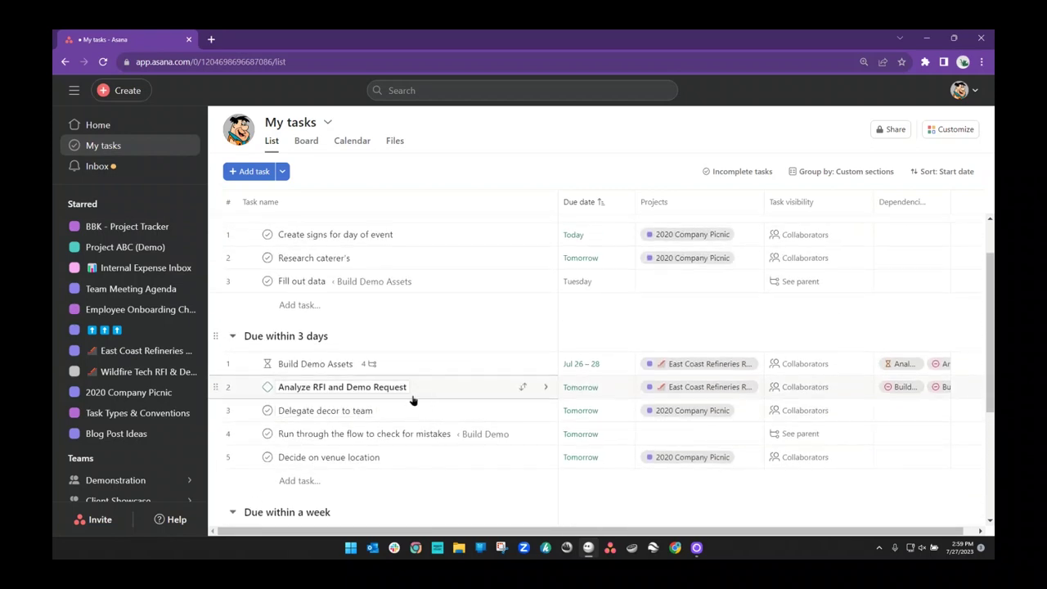
scroll(413, 399, up, 1)
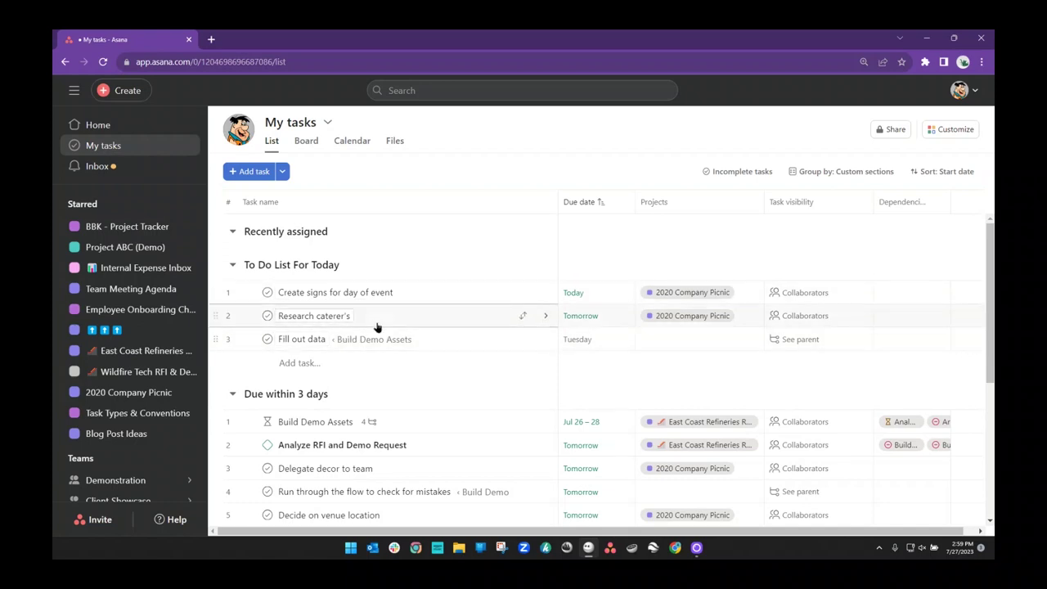
scroll(447, 353, down, 4)
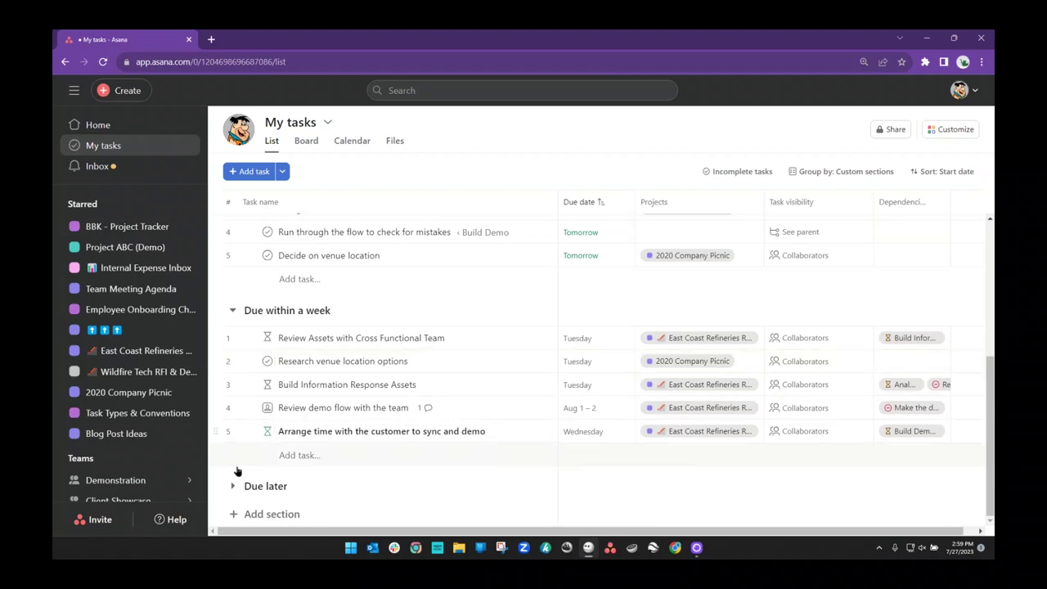
- Expand the Due later section and set the start date of the Compile {Task Summary Here} task to 08/30/23
click(233, 486)
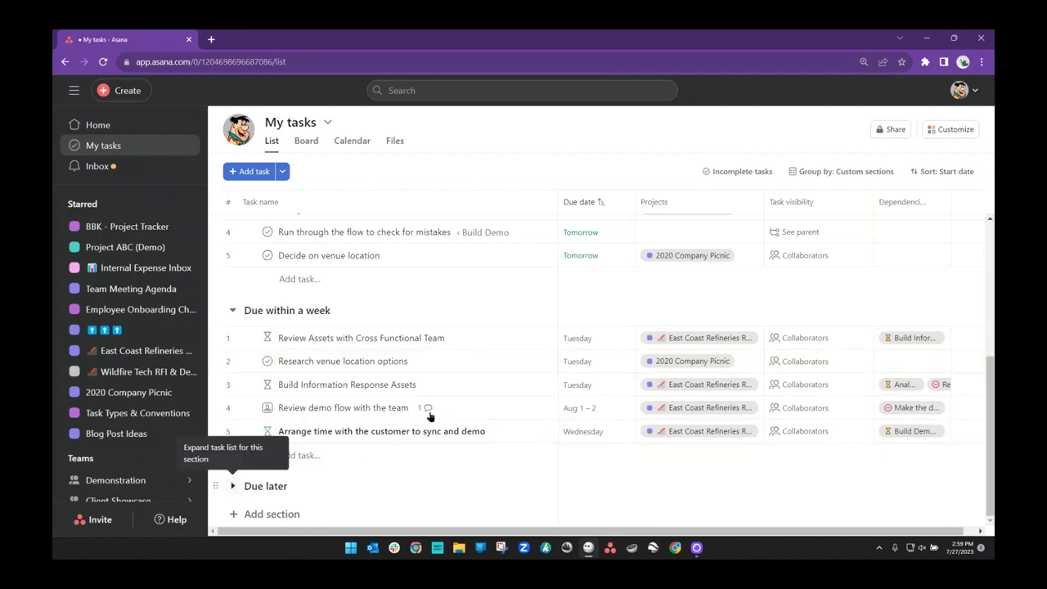
scroll(458, 389, down, 3)
scroll(457, 389, down, 6)
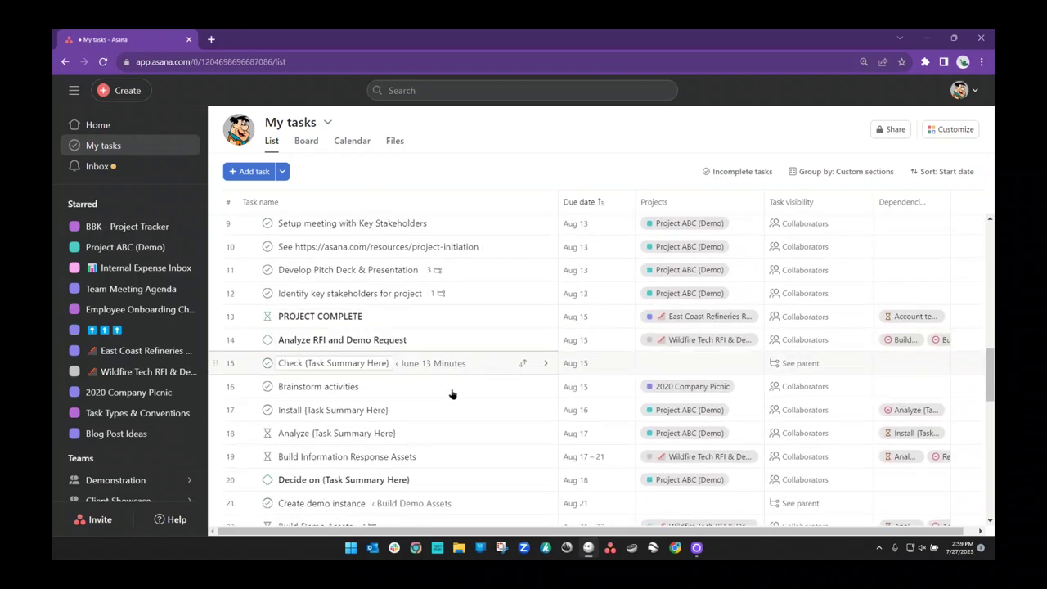
scroll(448, 398, down, 3)
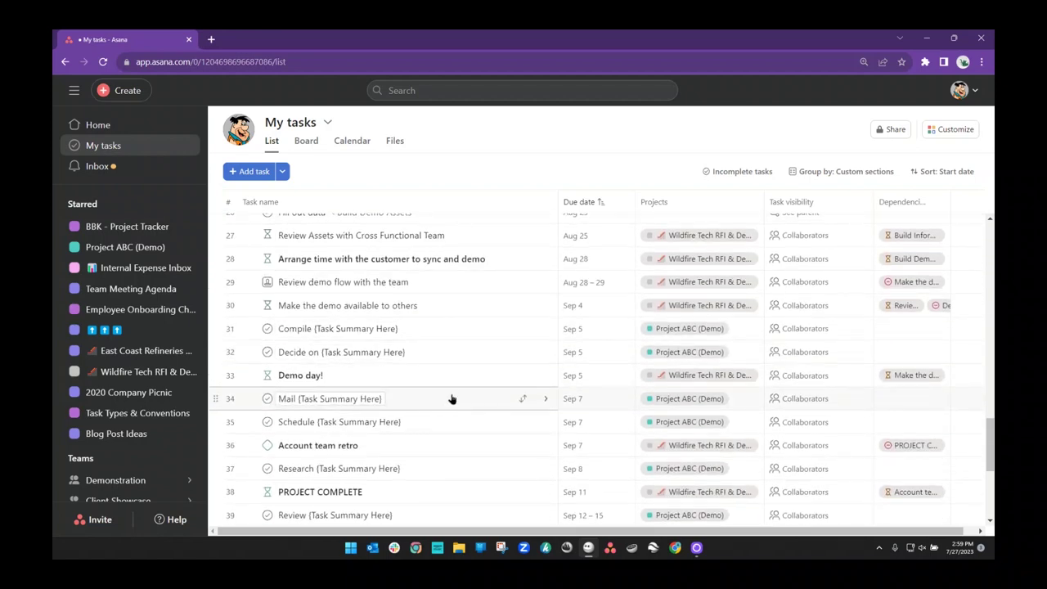
click(594, 329)
click(670, 229)
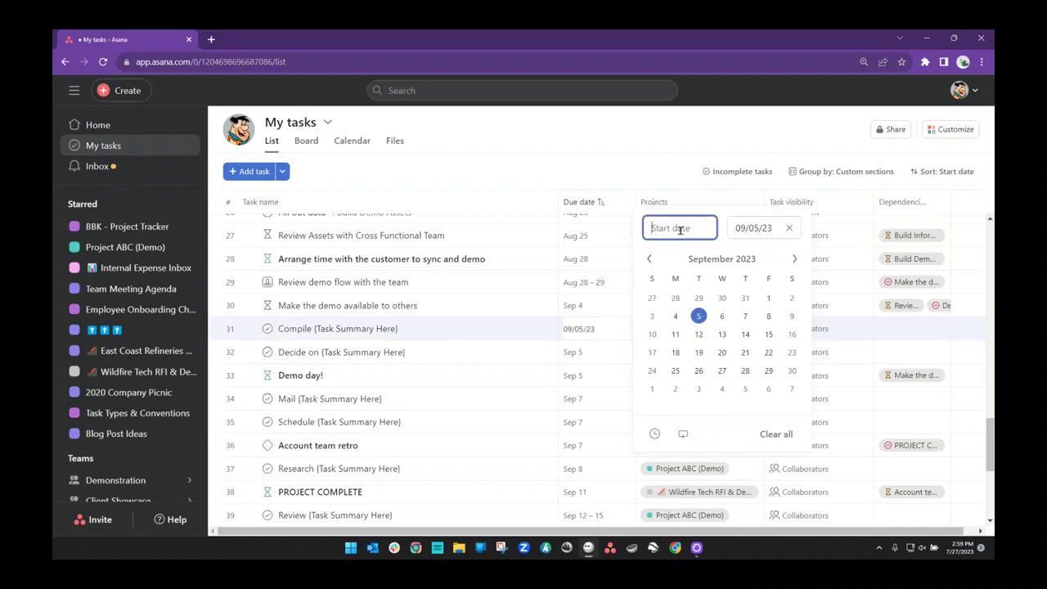
click(720, 298)
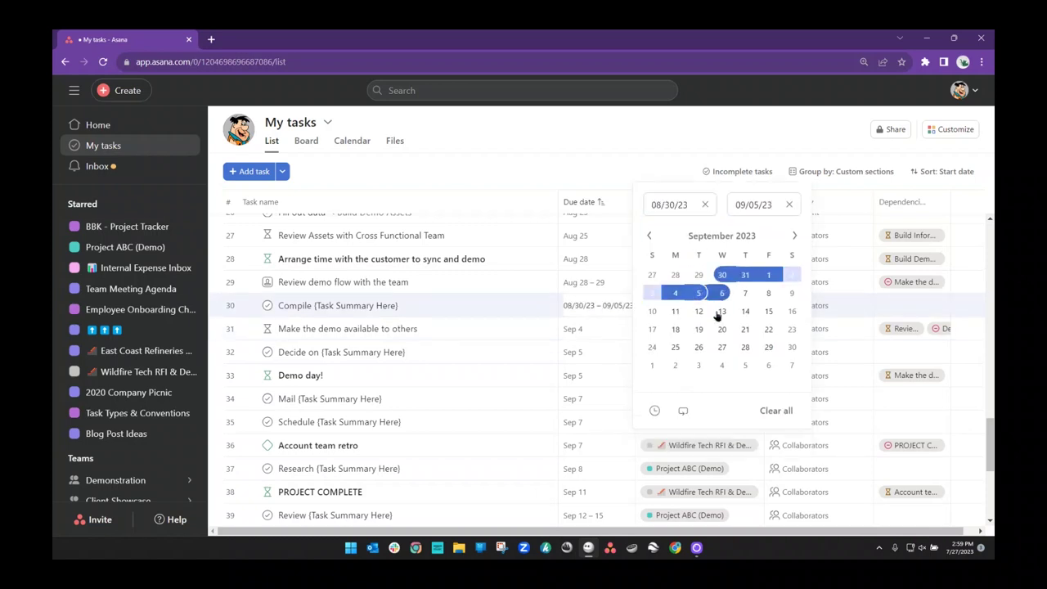
click(583, 145)
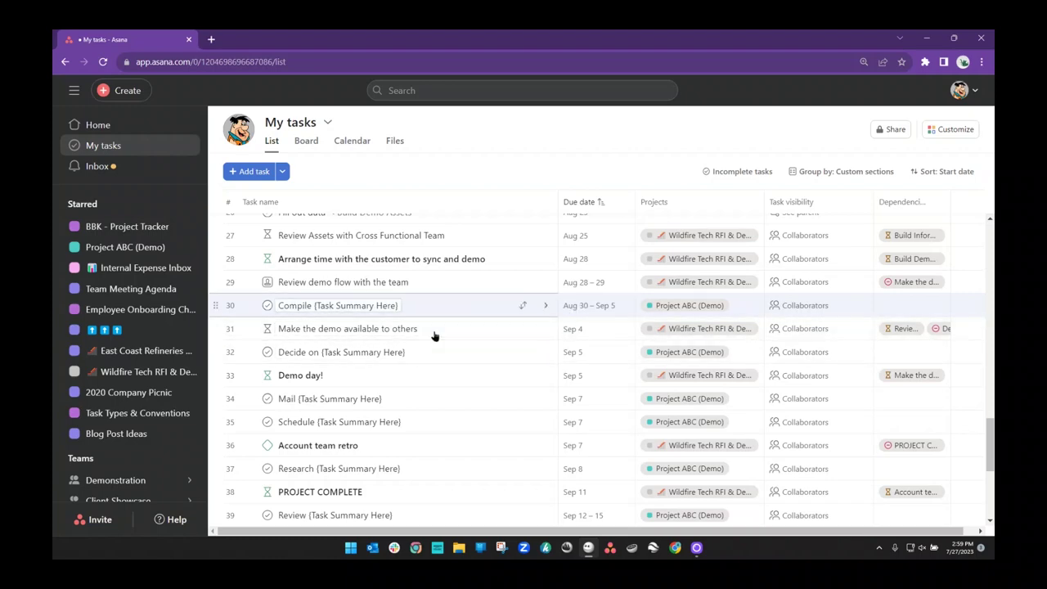
- Collapse the Due later, Due within 3 days and Due within a week sections
scroll(427, 343, up, 5)
scroll(424, 350, up, 5)
scroll(407, 343, up, 4)
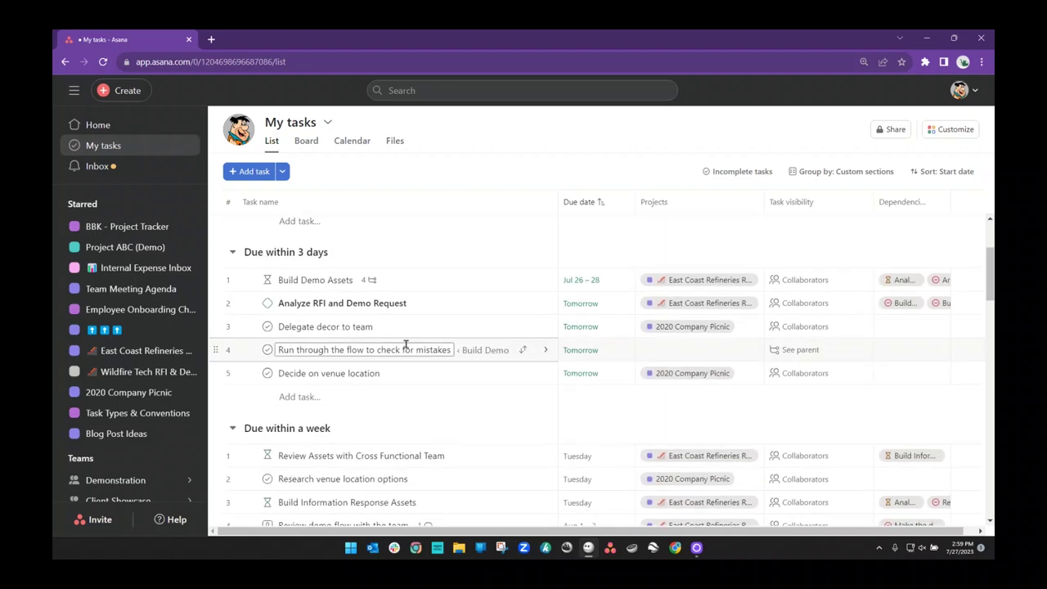
scroll(407, 344, down, 3)
click(232, 368)
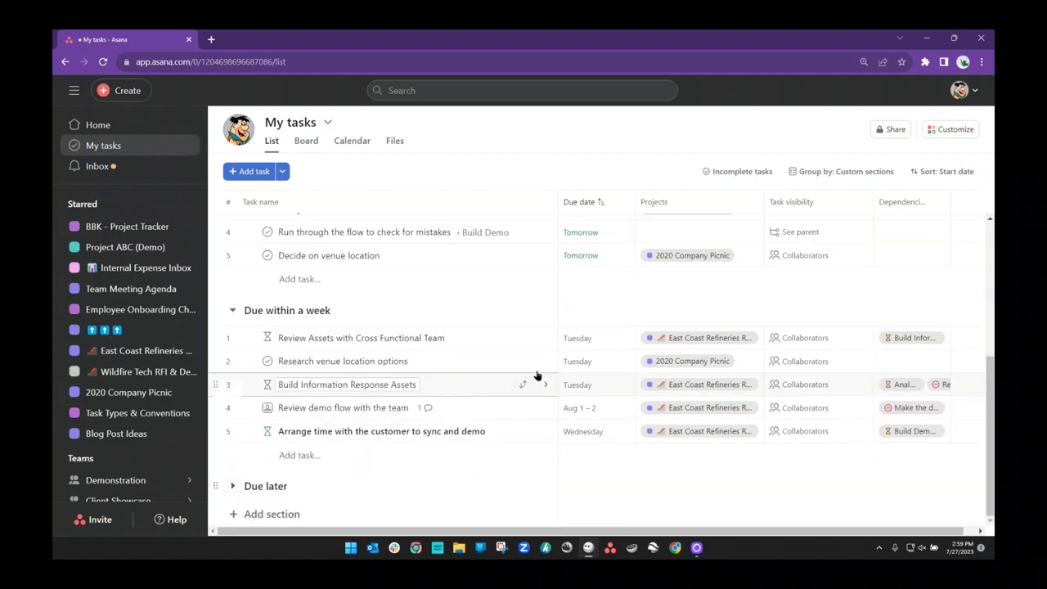
scroll(458, 398, up, 3)
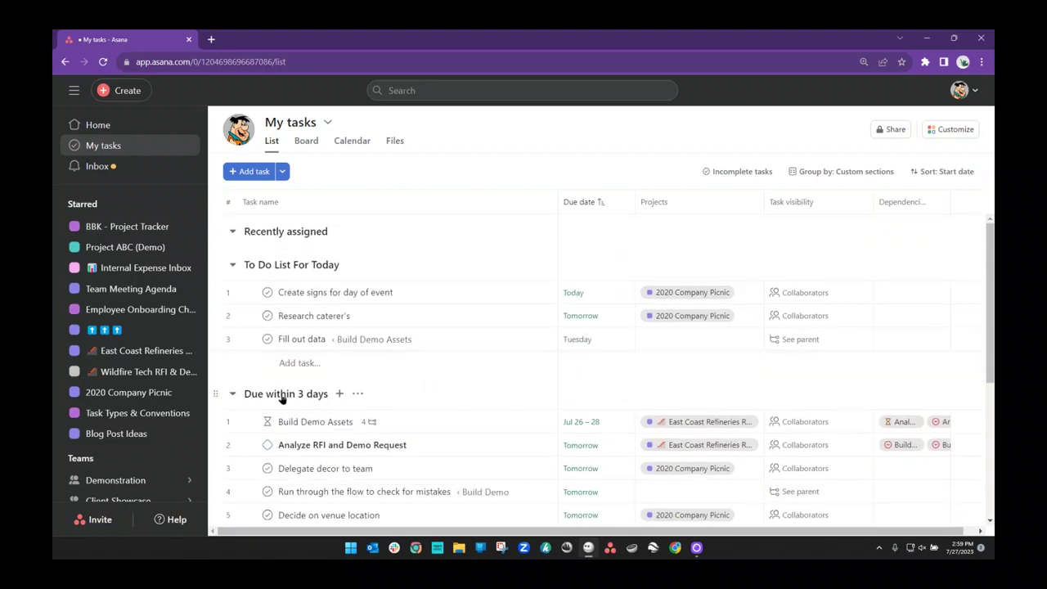
click(230, 394)
click(233, 428)
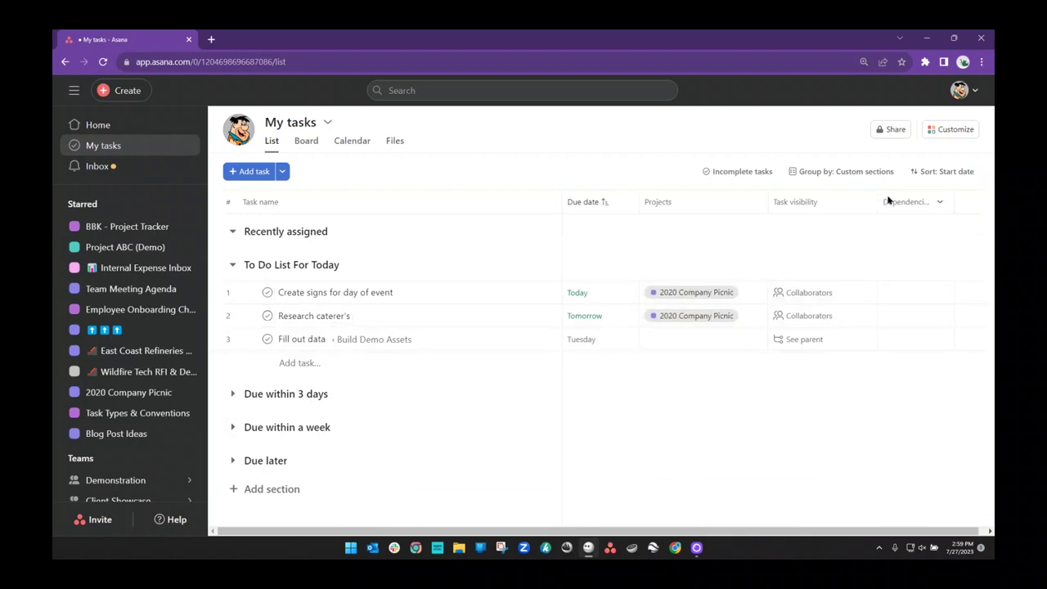
- Add a My tasks rule from the recommended template that moves a task to a certain section when its due date is approaching
click(951, 130)
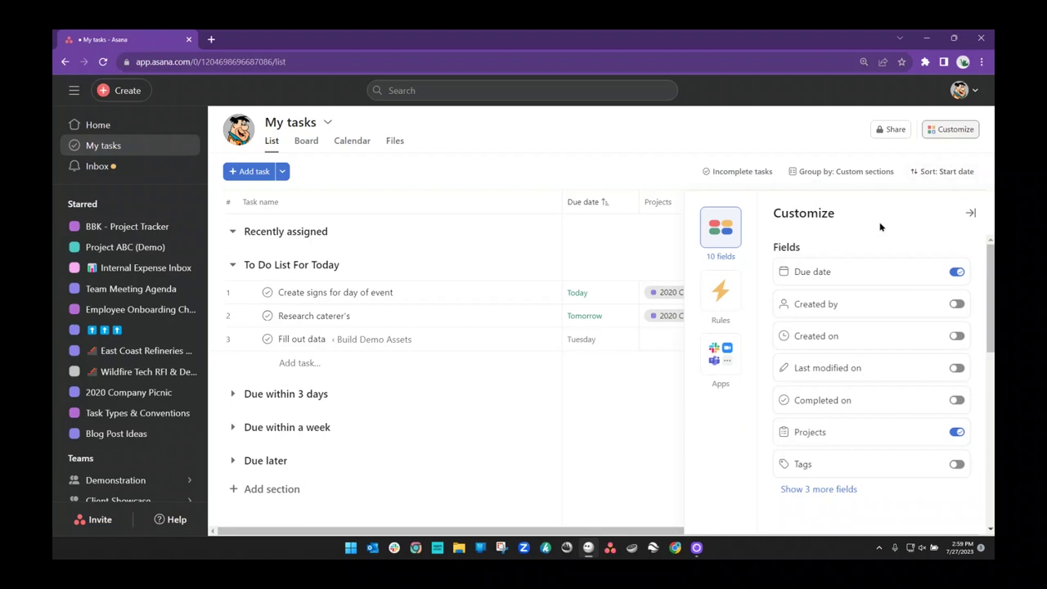
click(949, 132)
click(947, 132)
click(715, 294)
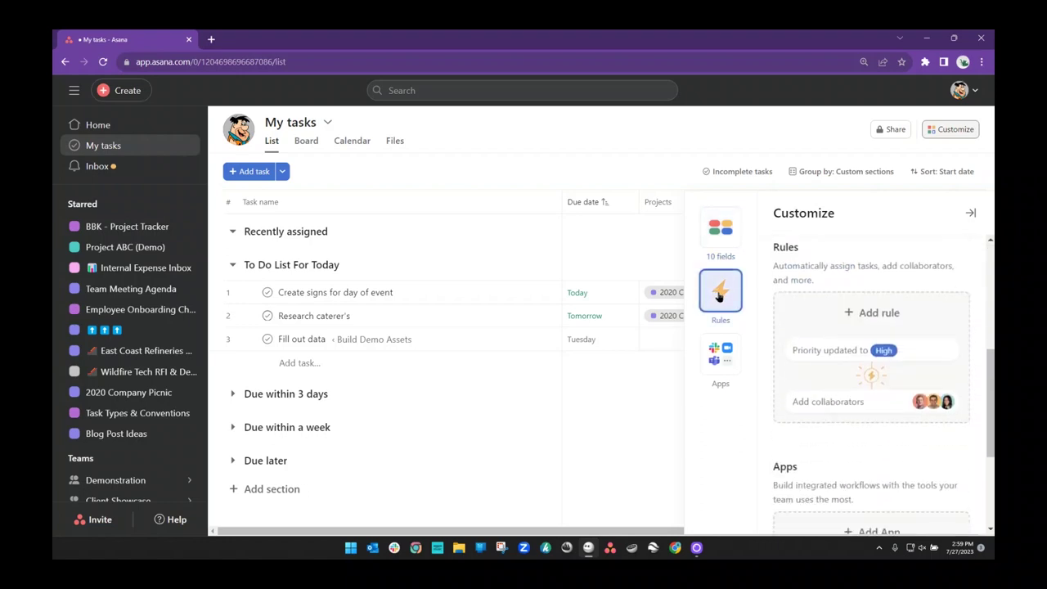
click(850, 313)
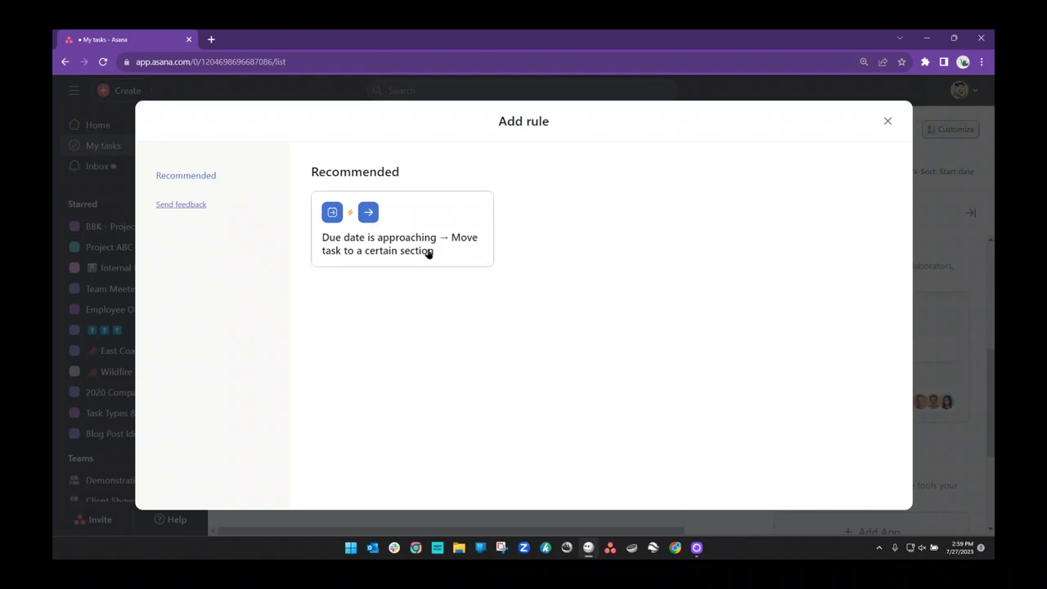
click(399, 222)
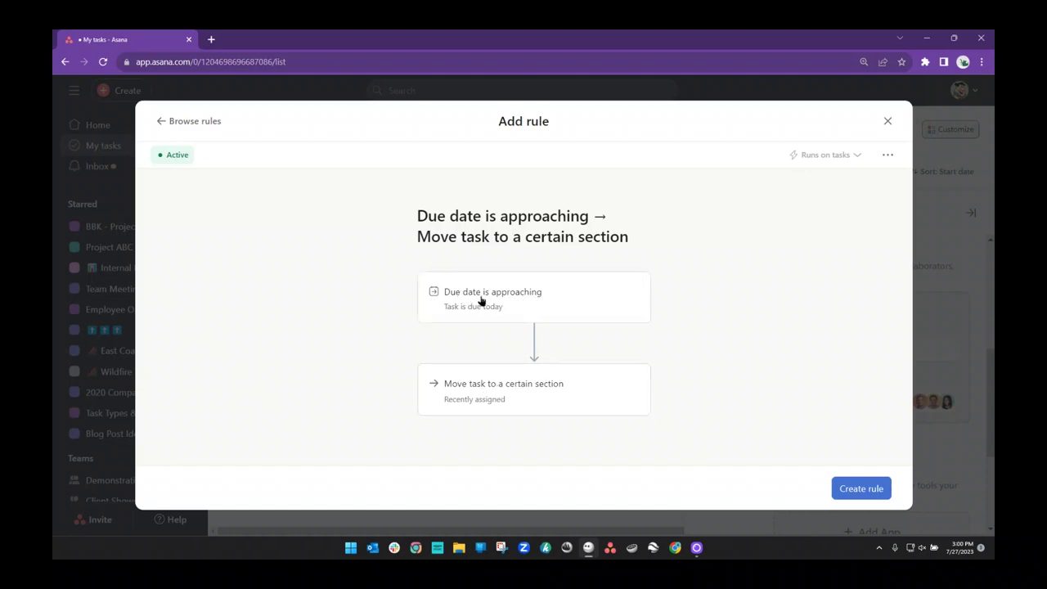
- Name the new rule Due Today
click(553, 236)
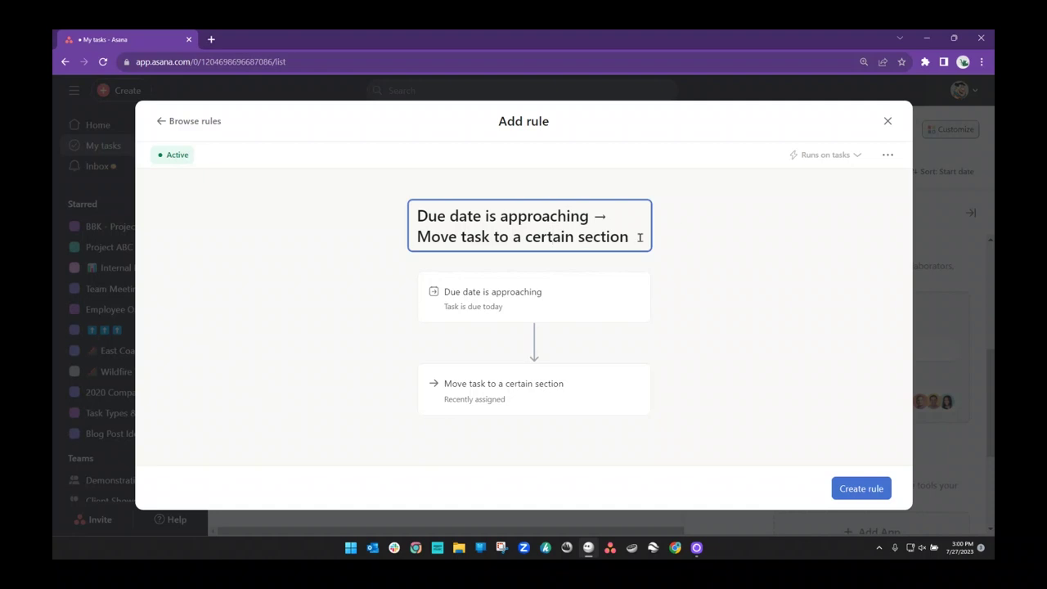
drag(639, 237, 421, 215)
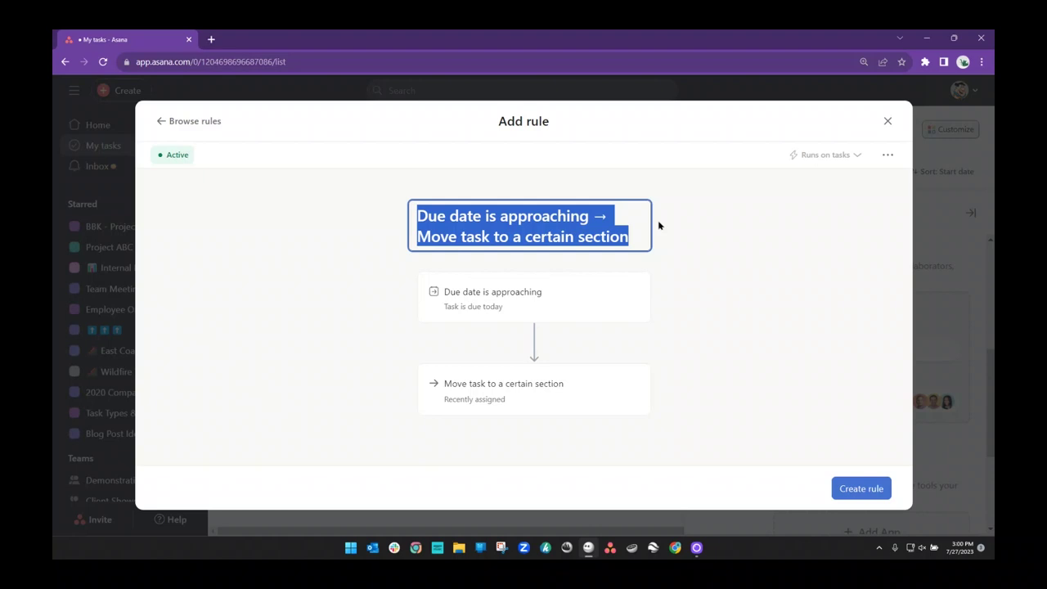
text(Due Today)
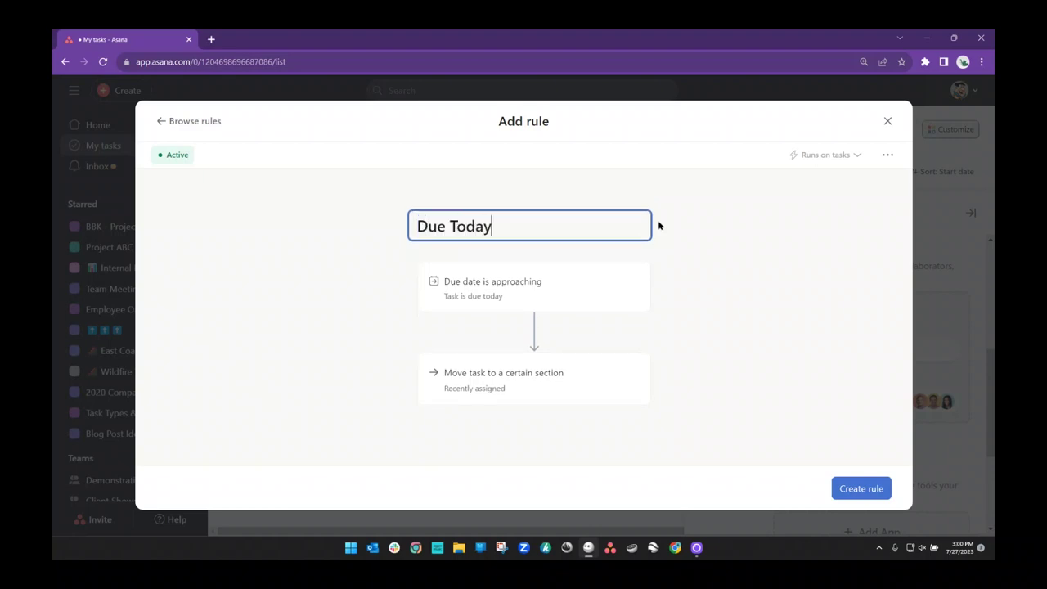
click(697, 276)
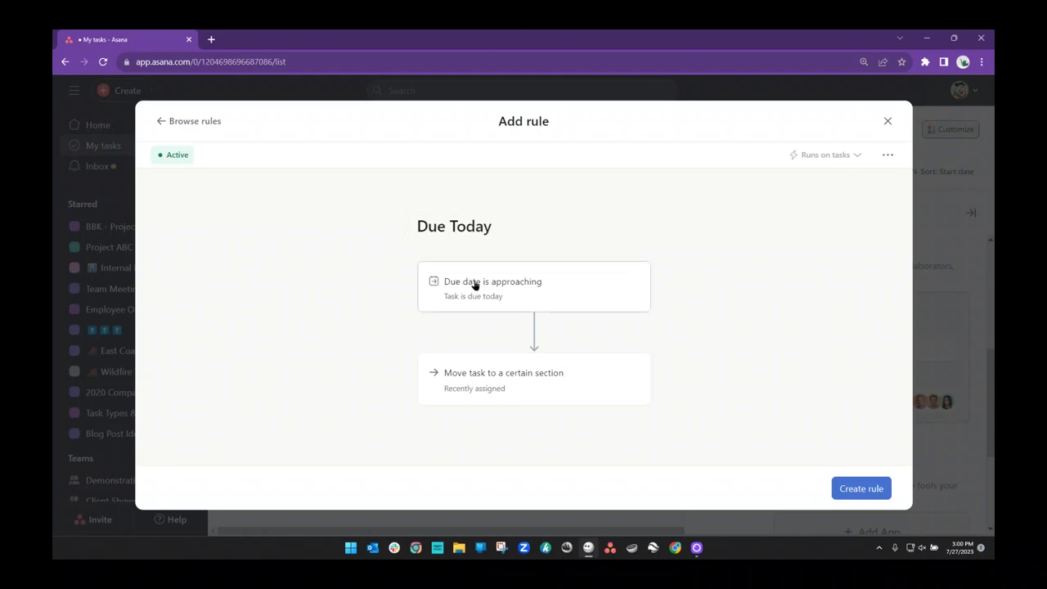
- Set the rule's Due date is approaching trigger to Due today
click(532, 285)
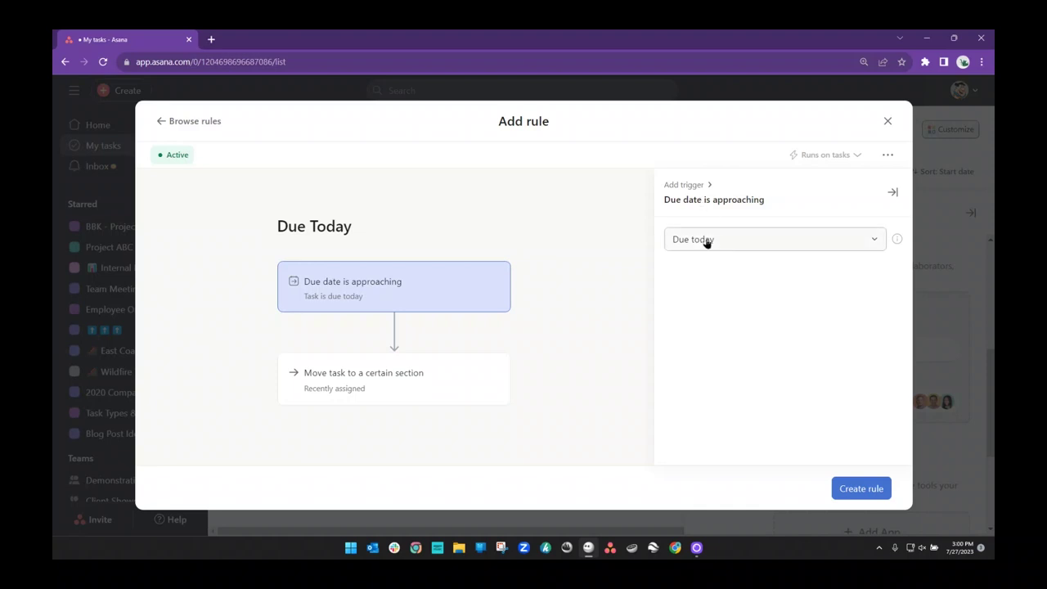
click(743, 241)
click(708, 267)
- Set the Due Today rule's action to move tasks to the To Do List For Today section and create the rule
click(391, 375)
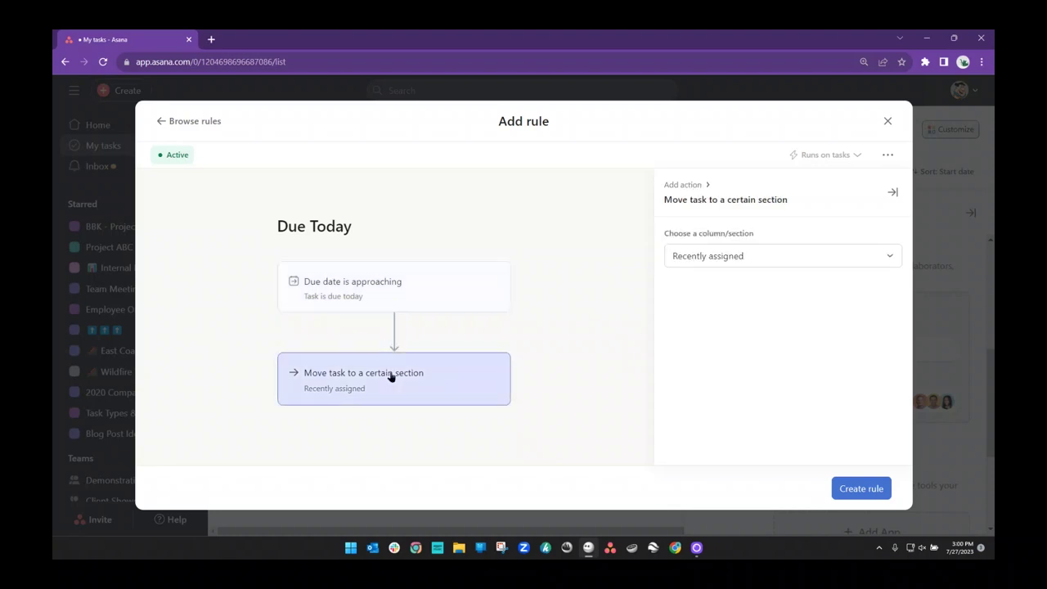
click(753, 259)
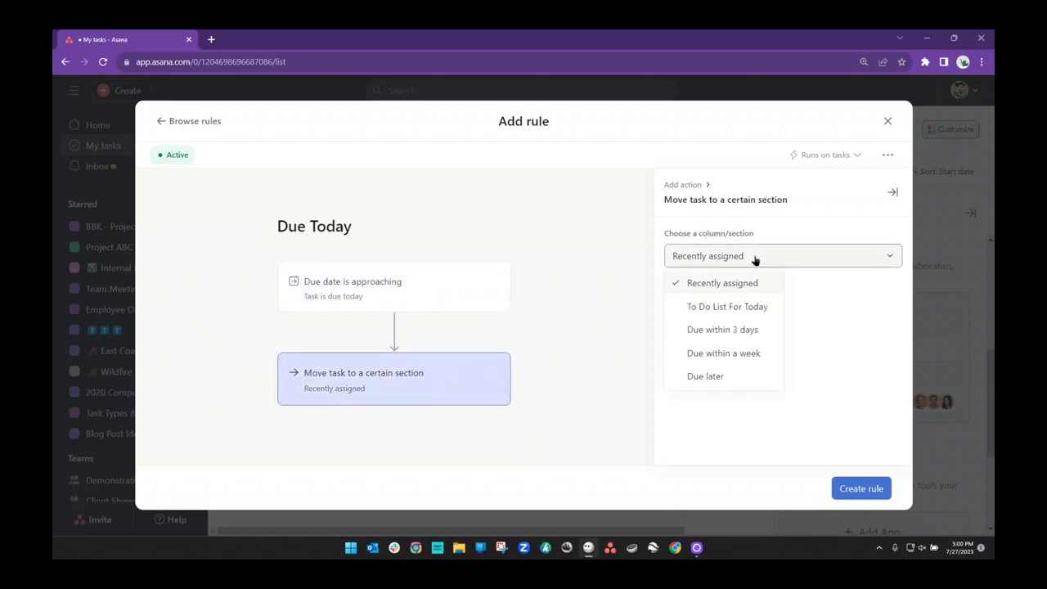
click(732, 309)
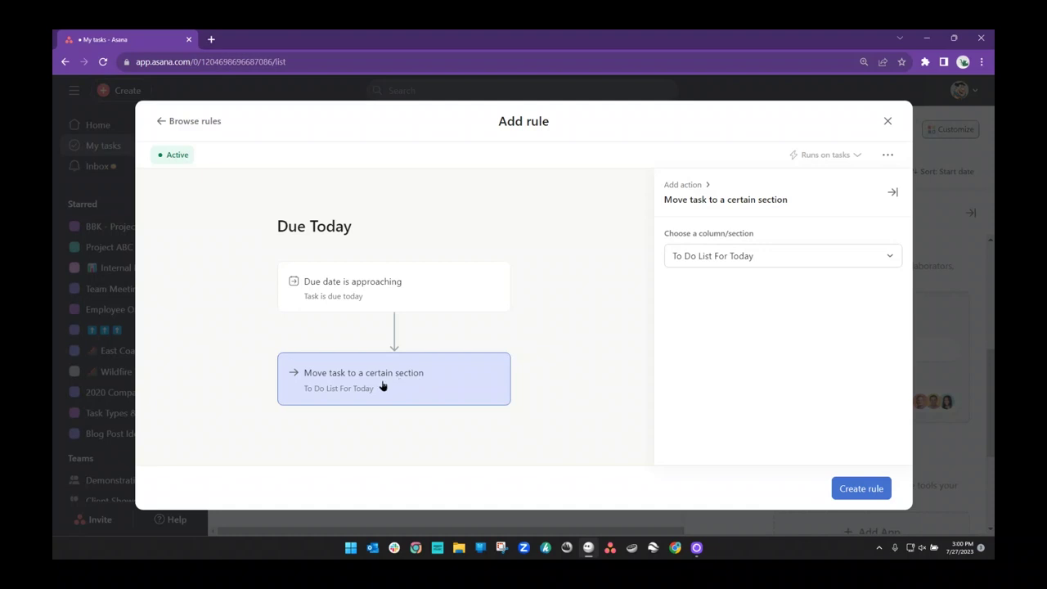
click(849, 489)
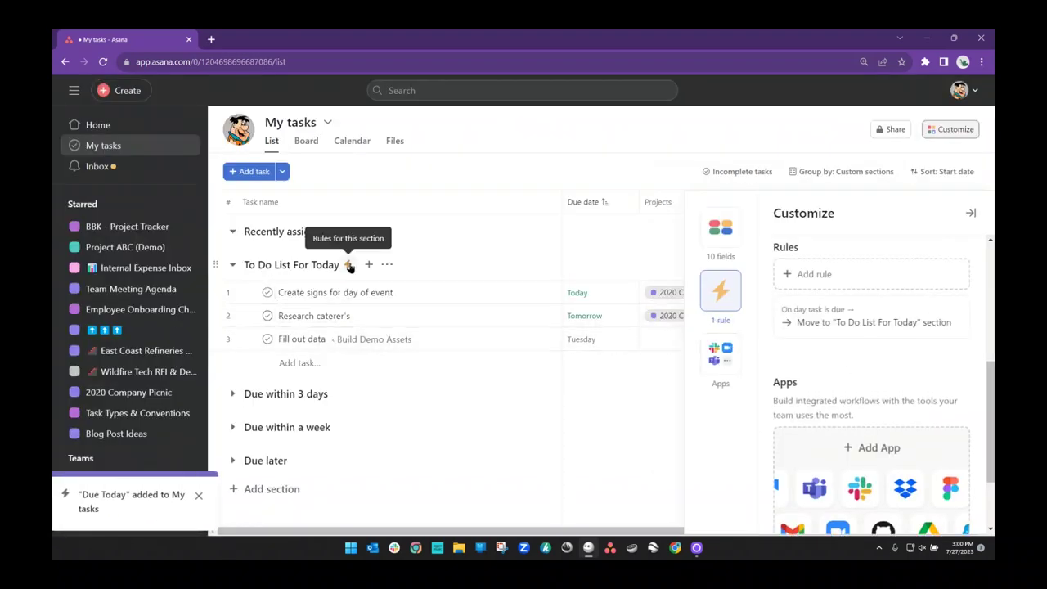
- Look at the rules attached to the To Do List For Today section
click(348, 265)
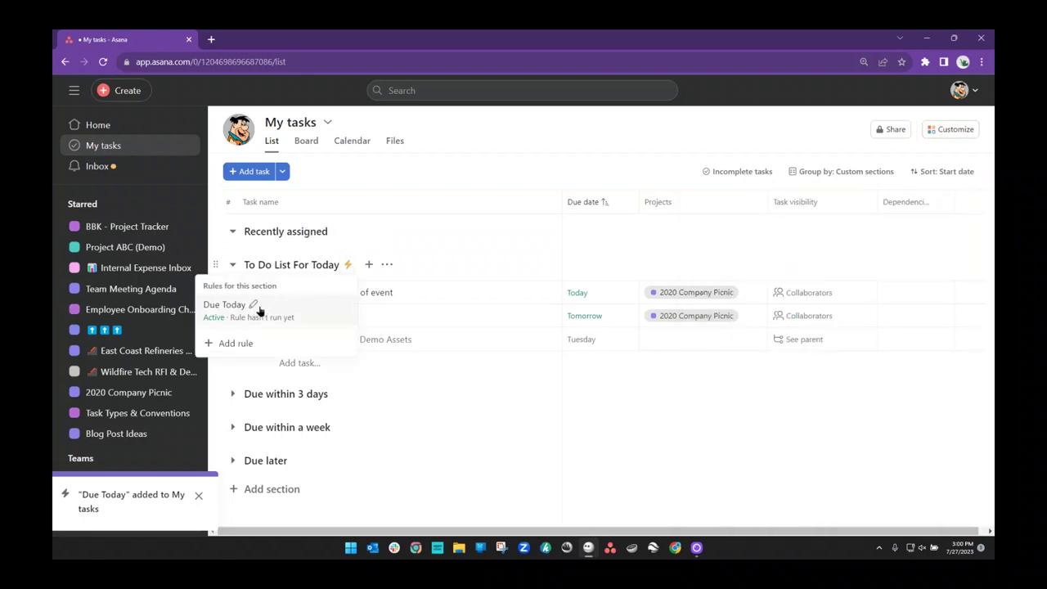
click(281, 273)
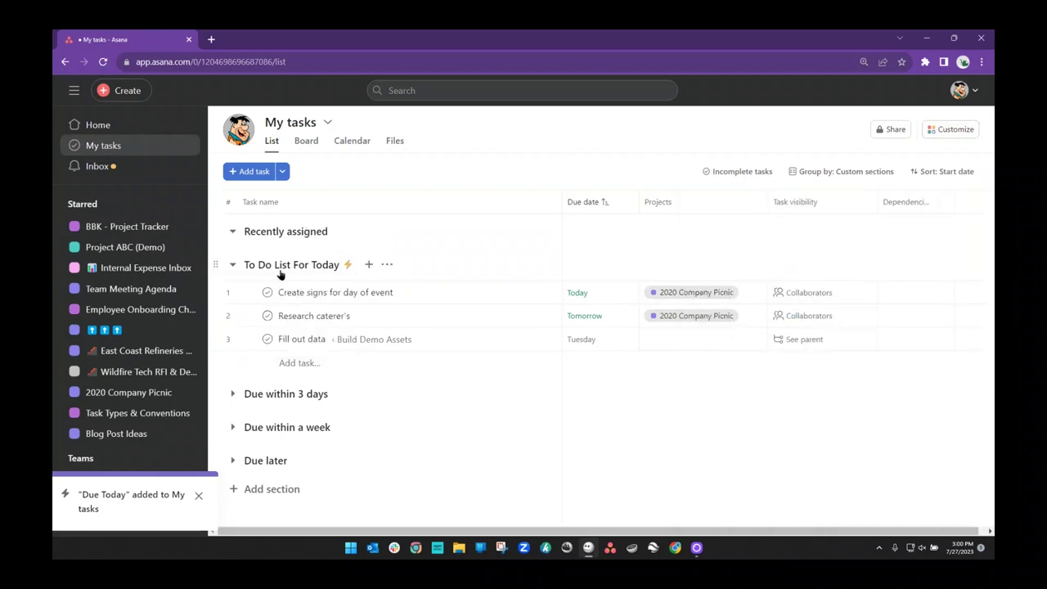
- Start another My tasks rule from the recommended due-date template and set its trigger to 1 day before
click(938, 134)
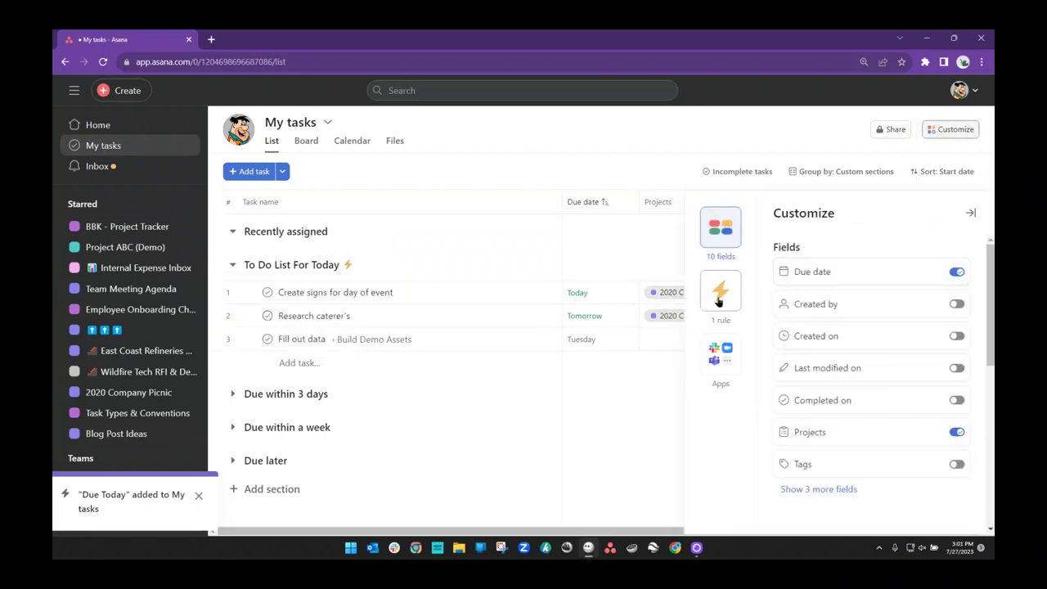
click(719, 290)
click(832, 273)
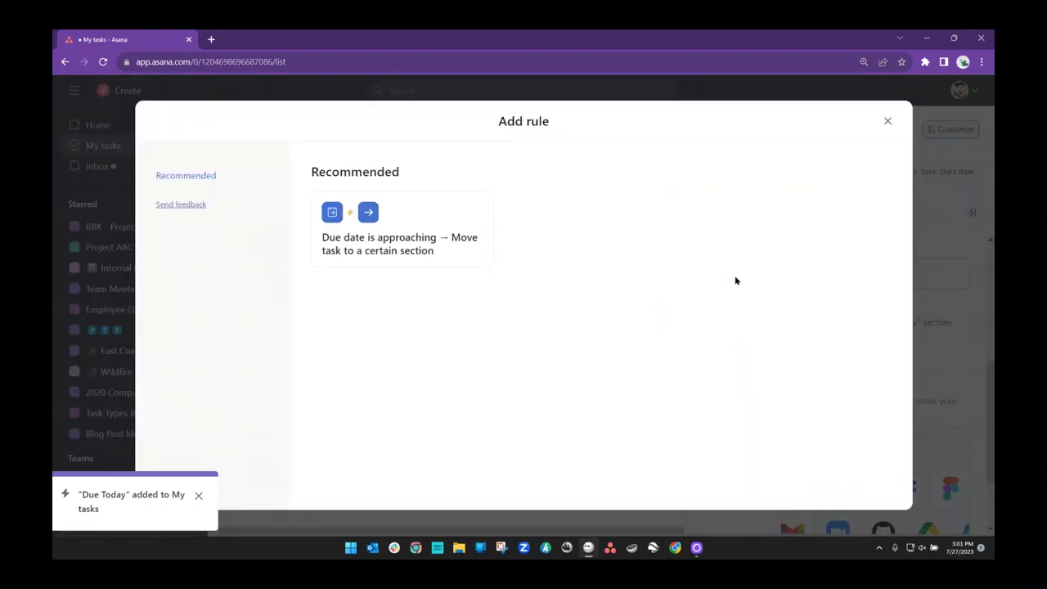
click(401, 221)
click(537, 299)
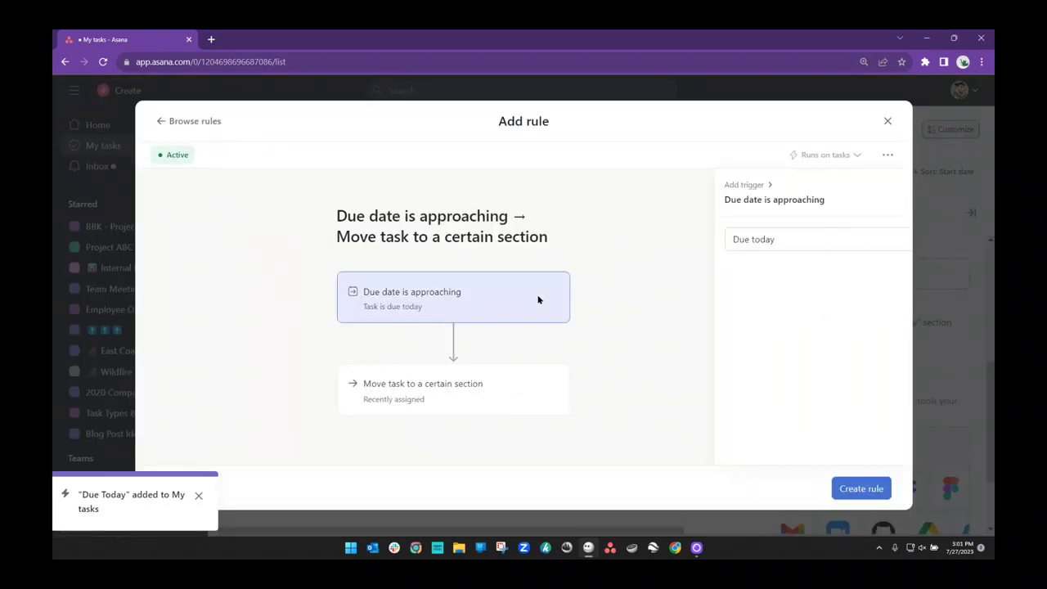
click(753, 245)
click(712, 290)
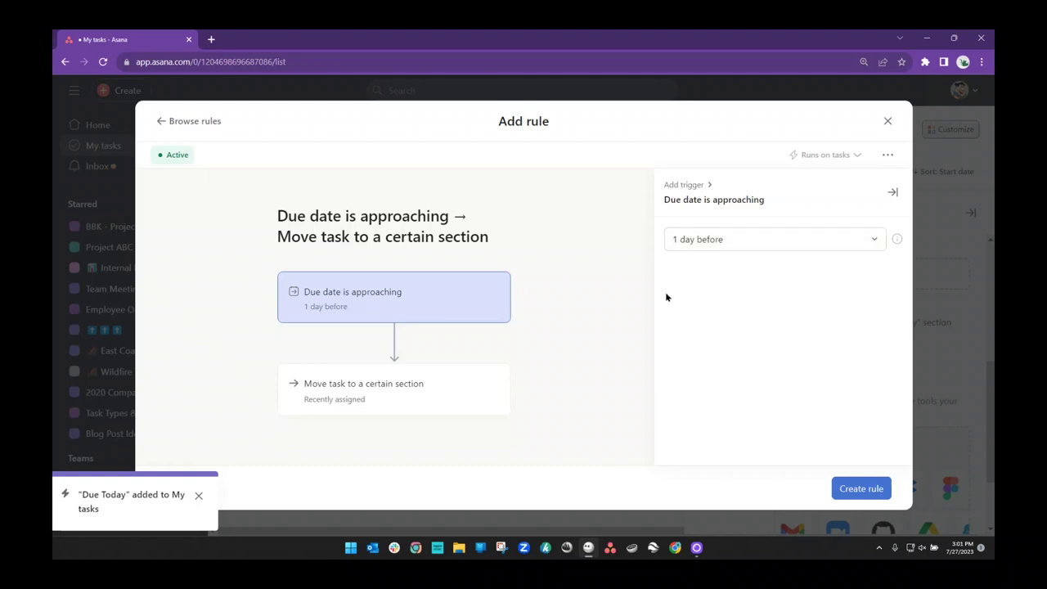
- Make the 1-day-before rule move tasks to the Due within 3 days section and create it
click(416, 398)
click(750, 257)
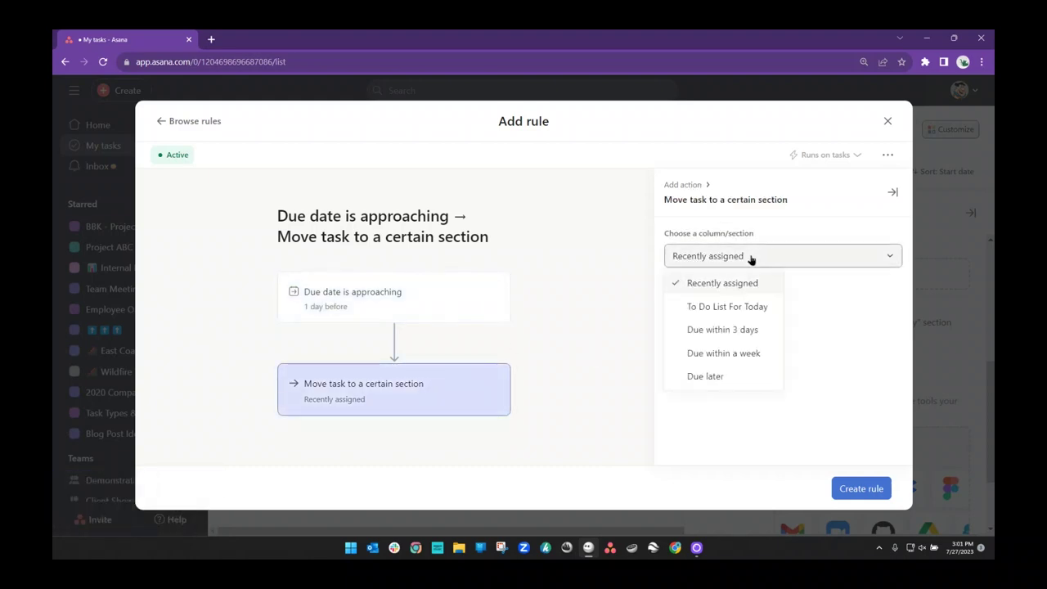
click(703, 330)
click(861, 488)
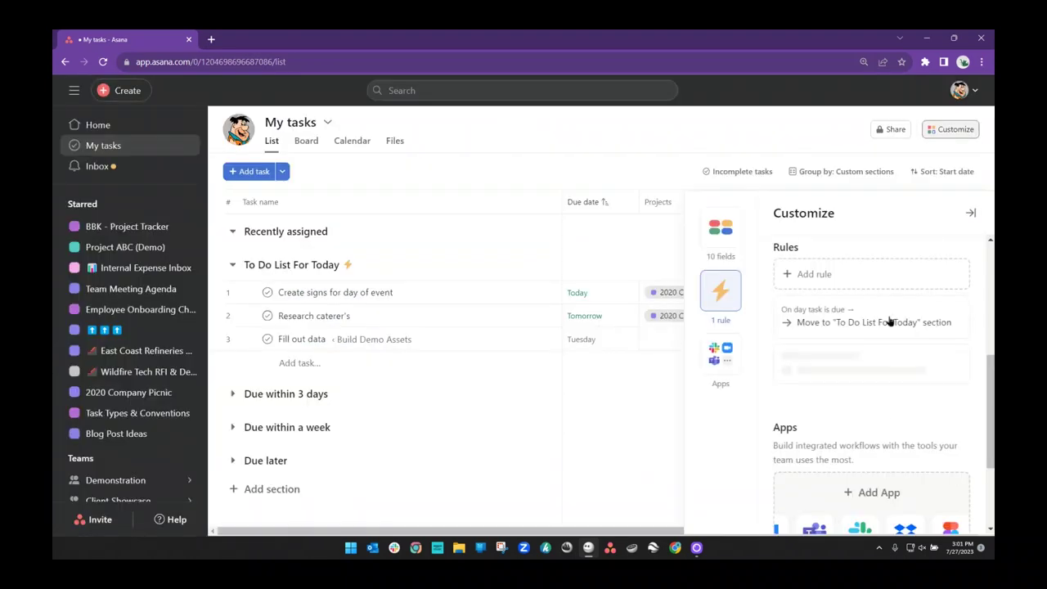
- Start another rule from the due-date template and set its trigger to a custom 2 days before
click(851, 273)
click(424, 259)
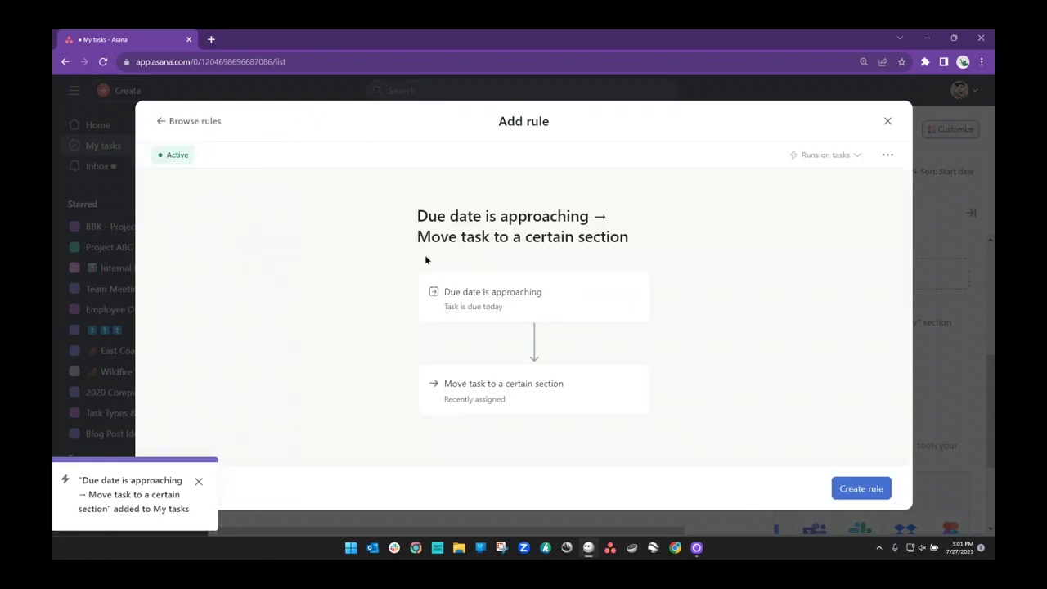
click(636, 287)
click(740, 242)
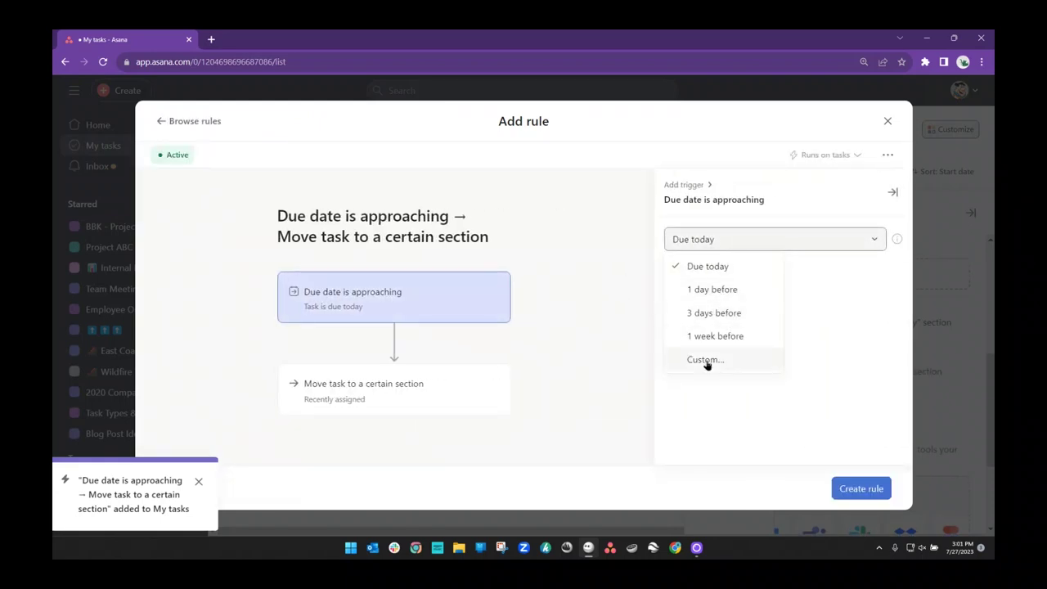
click(705, 359)
click(693, 260)
key(Up)
key(Up)
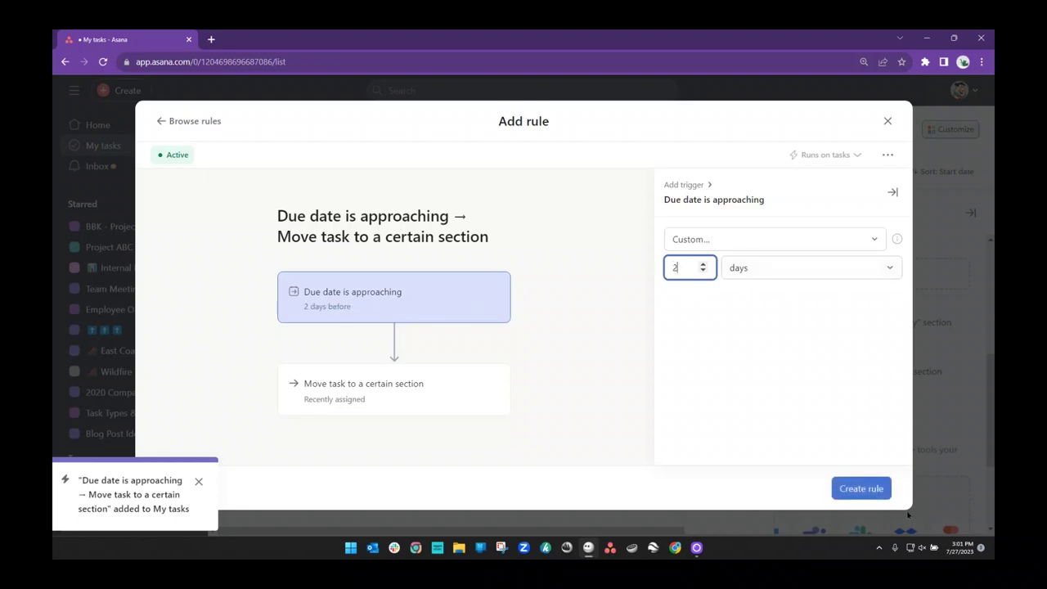
- Make the 2-days-before rule move tasks to the Due within 3 days section and create it
click(399, 402)
click(790, 256)
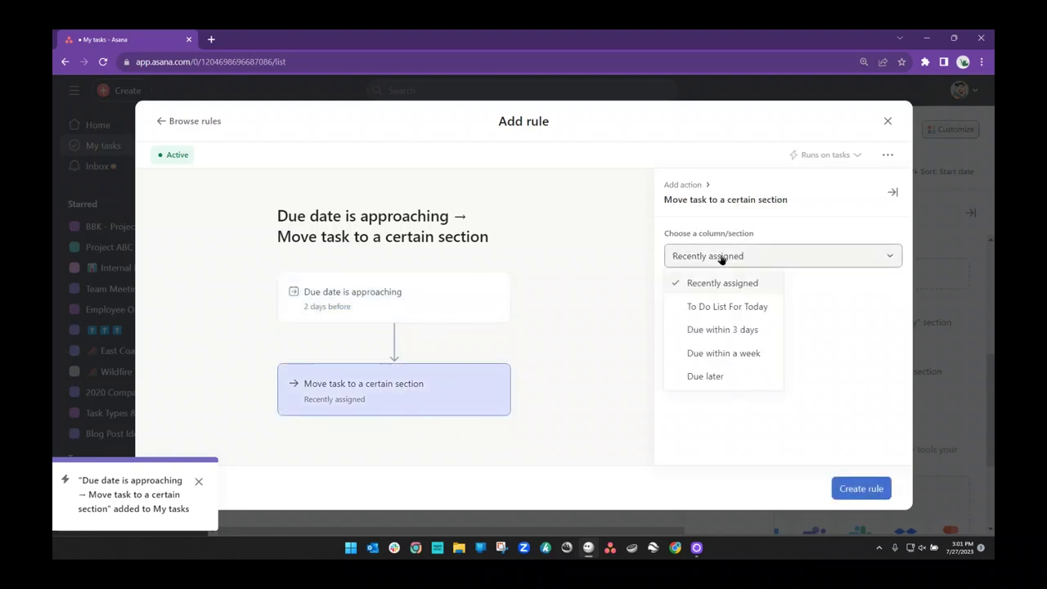
click(683, 329)
click(860, 488)
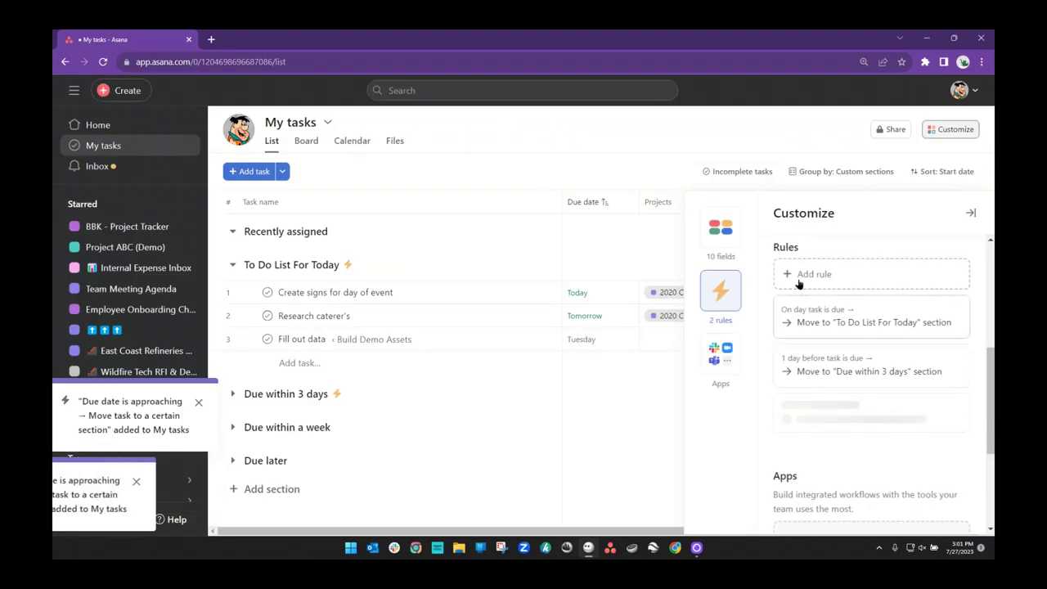
- Start another rule from the due-date template and set its trigger to 3 days before
click(799, 278)
click(428, 260)
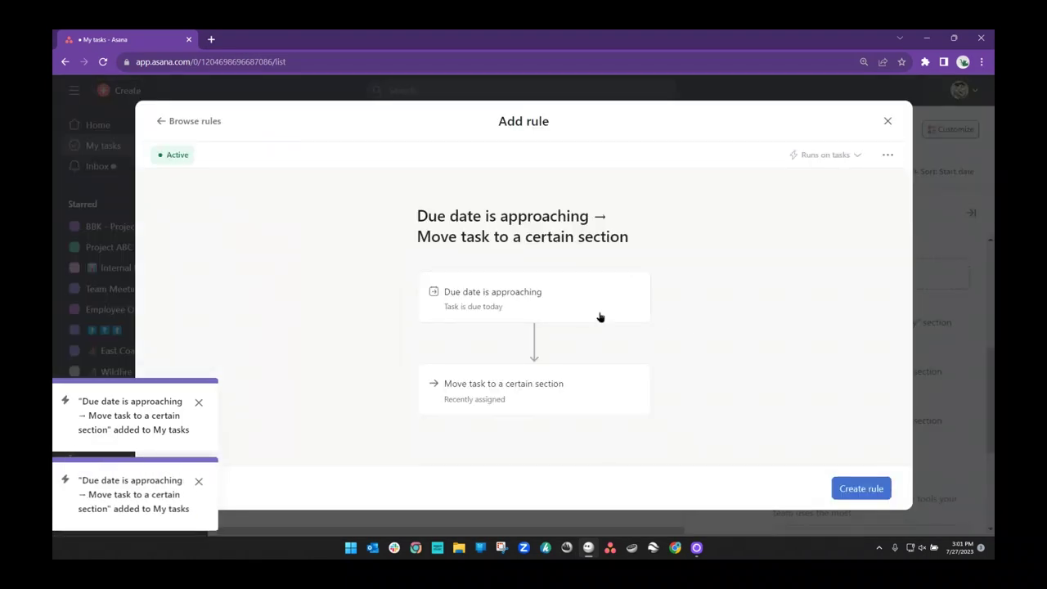
click(602, 316)
click(742, 240)
click(725, 307)
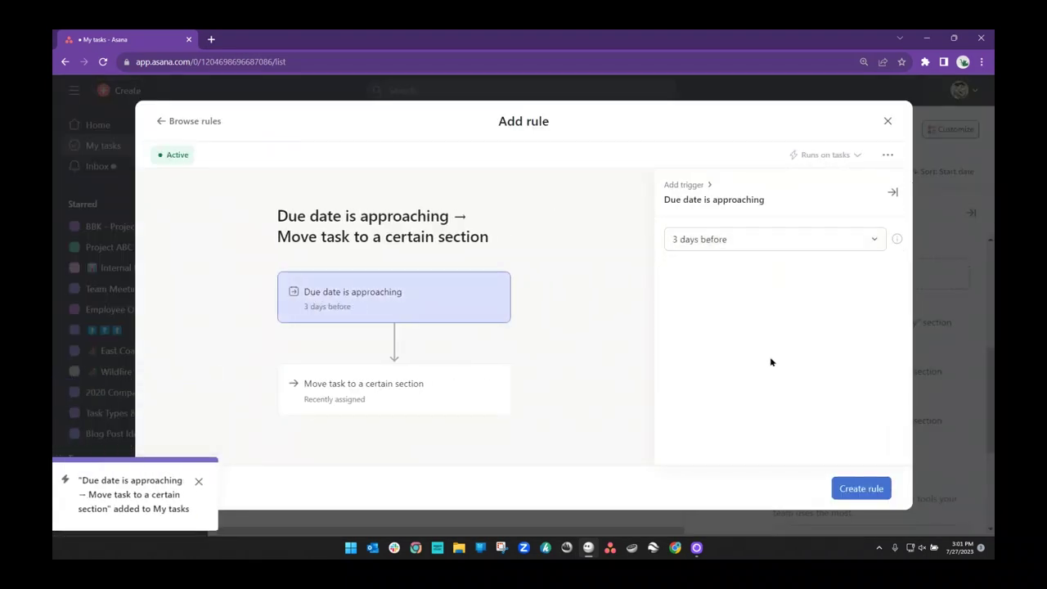
- Make the 3-days-before rule move tasks to the Due within 3 days section and create it
click(413, 399)
click(740, 258)
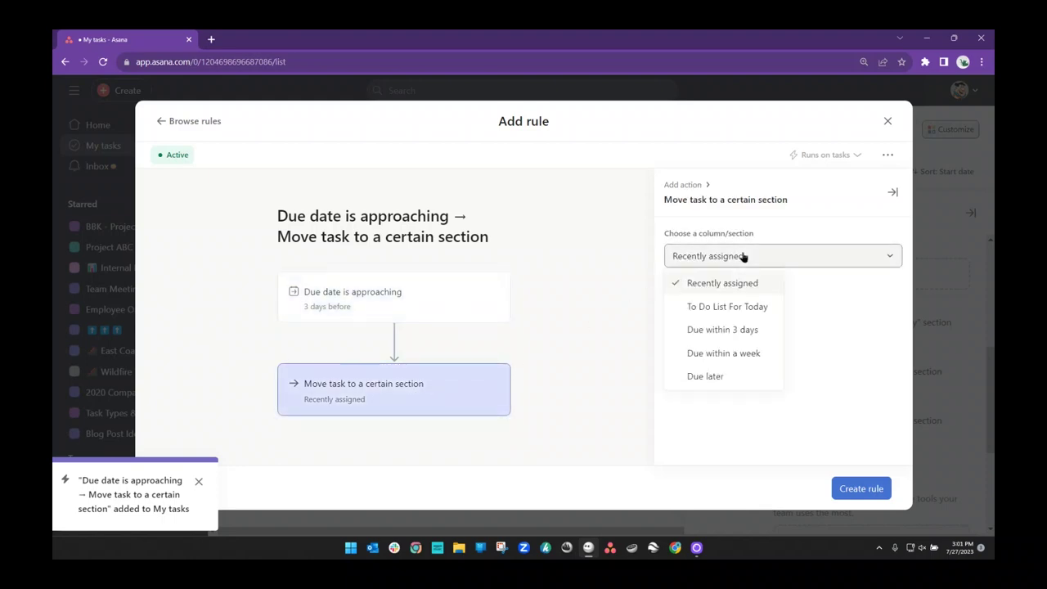
click(719, 328)
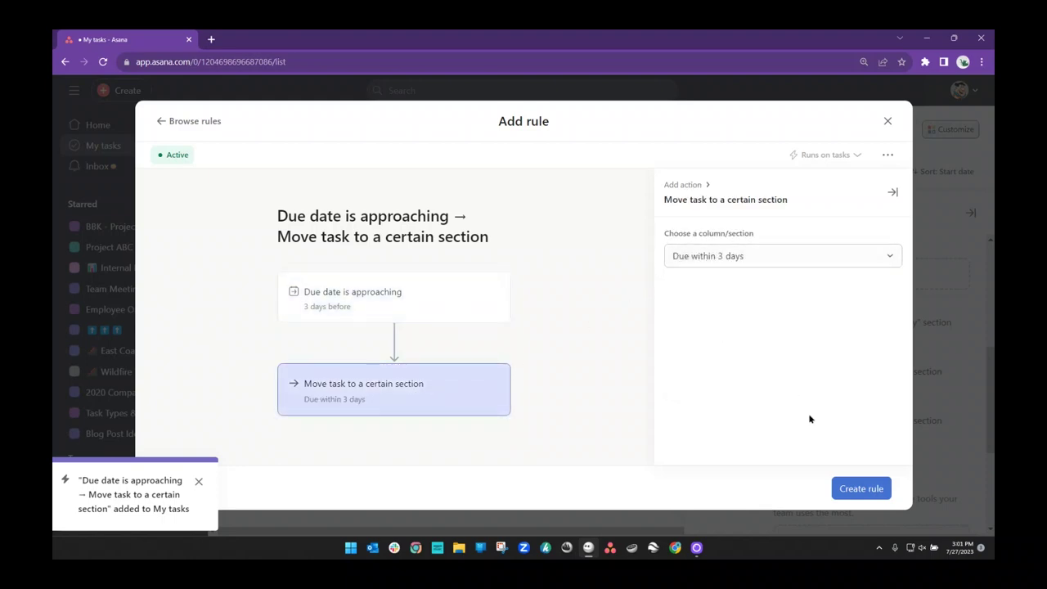
click(861, 488)
- Start another rule from the due-date template and set its trigger to 1 week before
click(810, 273)
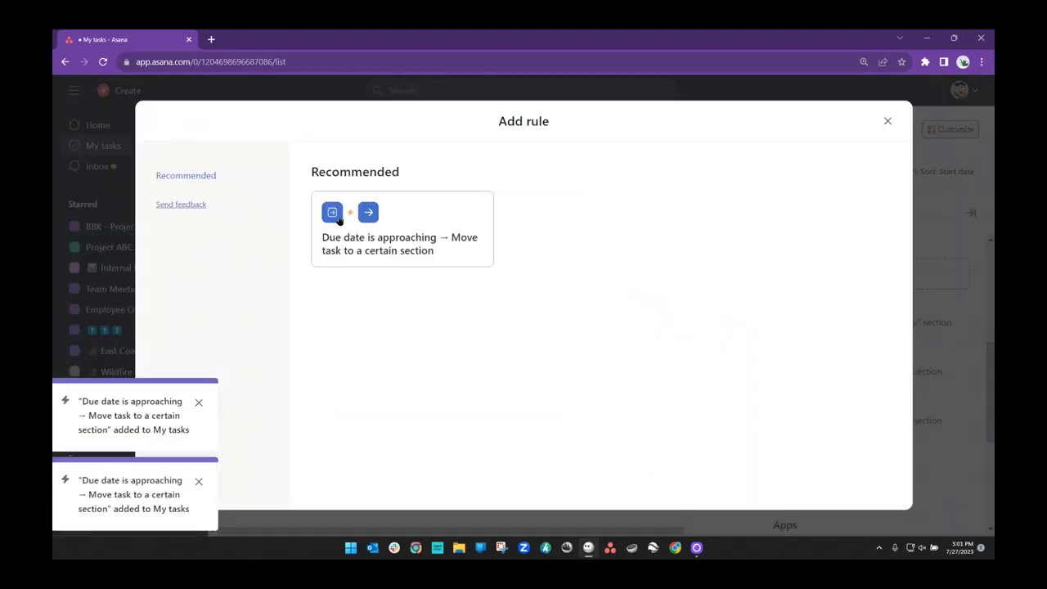
click(339, 219)
click(518, 306)
click(701, 239)
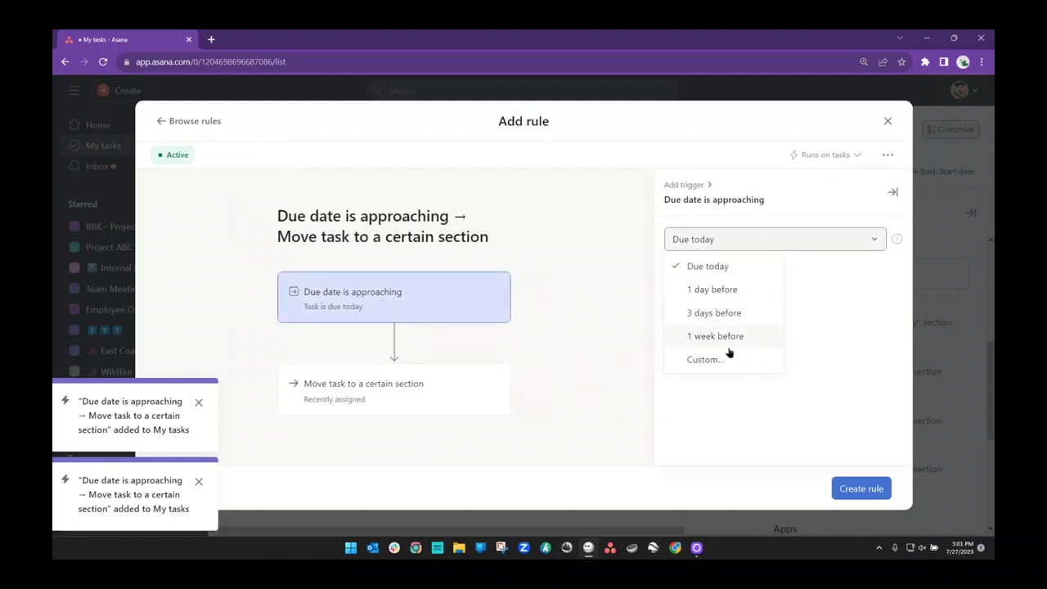
click(708, 337)
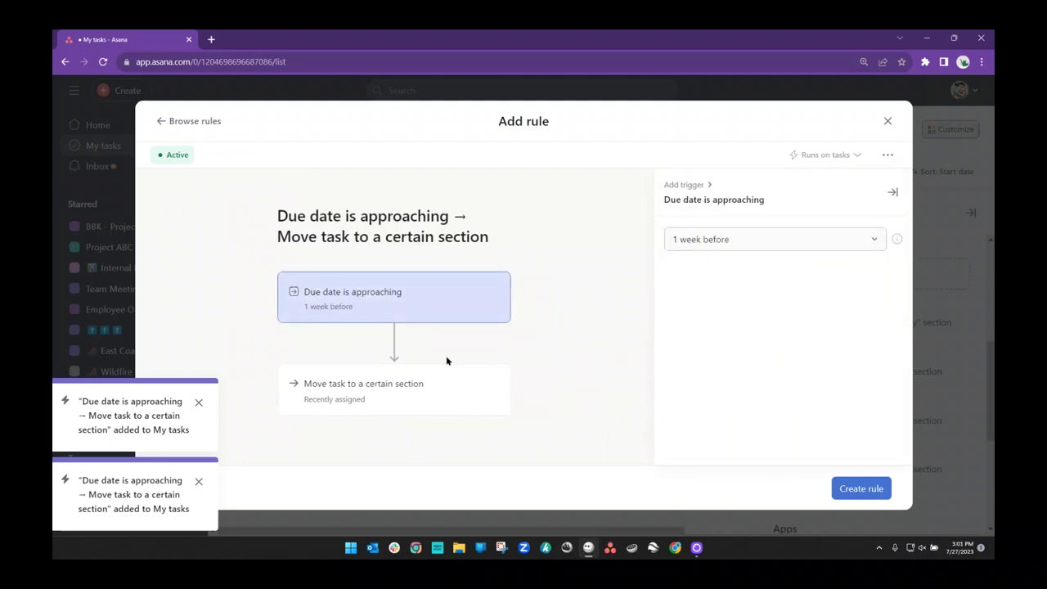
- Make the 1-week-before rule move tasks to the Due within a week section and create it
click(433, 385)
click(731, 256)
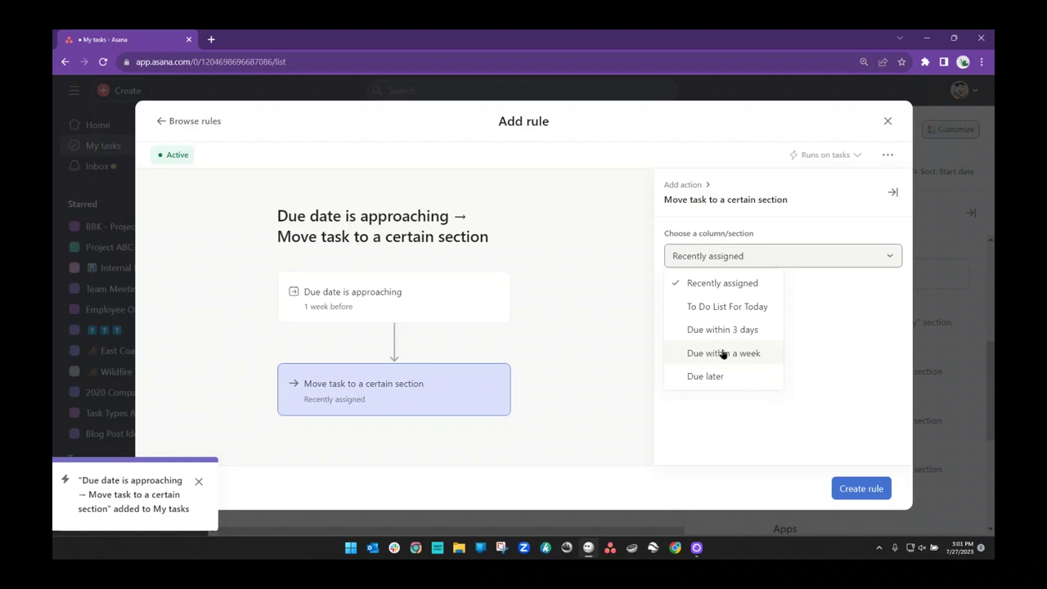
click(722, 353)
click(861, 488)
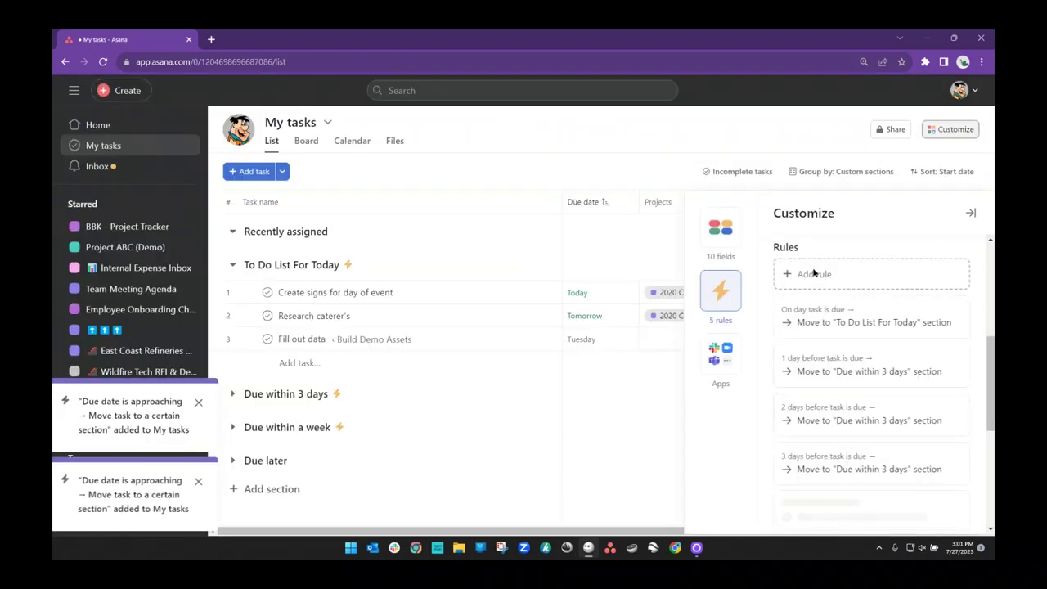
- Start another rule from the due-date template and set its trigger to a custom 4 days before
click(814, 273)
click(409, 245)
click(545, 295)
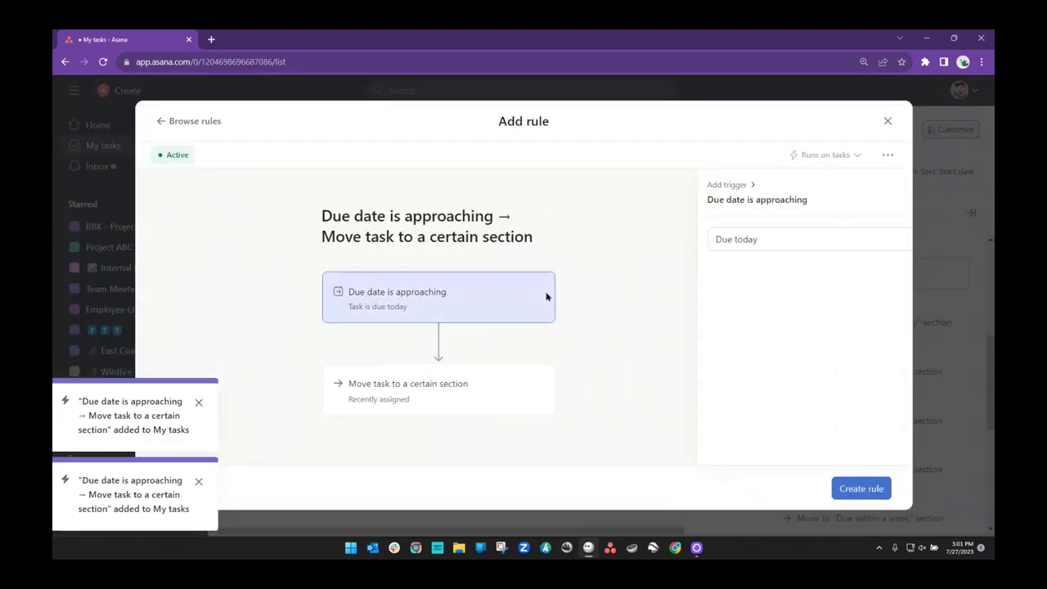
click(731, 241)
click(719, 356)
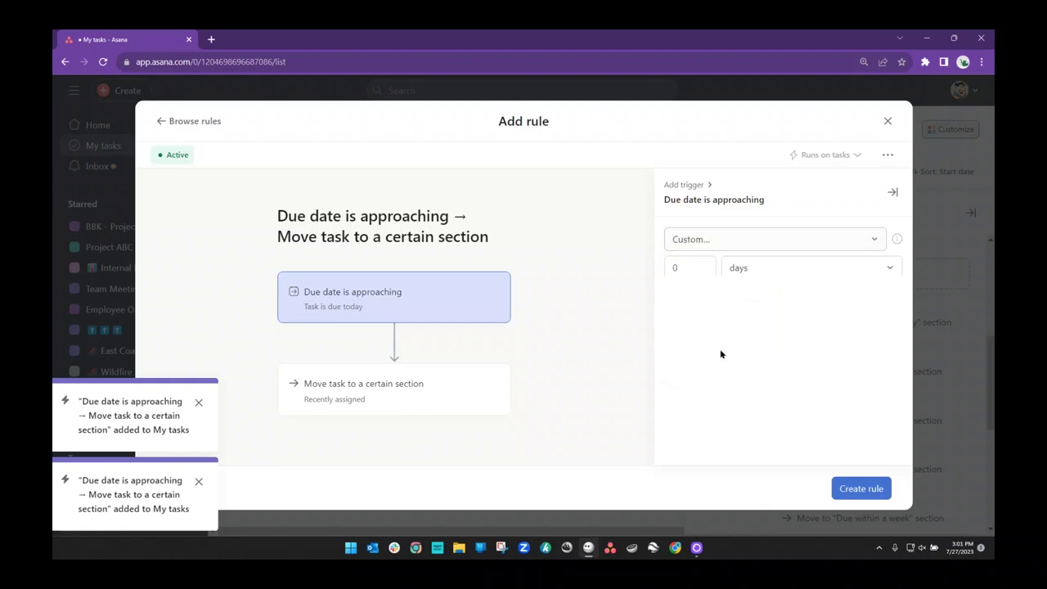
click(668, 268)
text(4)
- Make the 4-days-before rule move tasks to the Due within a week section and create it
click(374, 382)
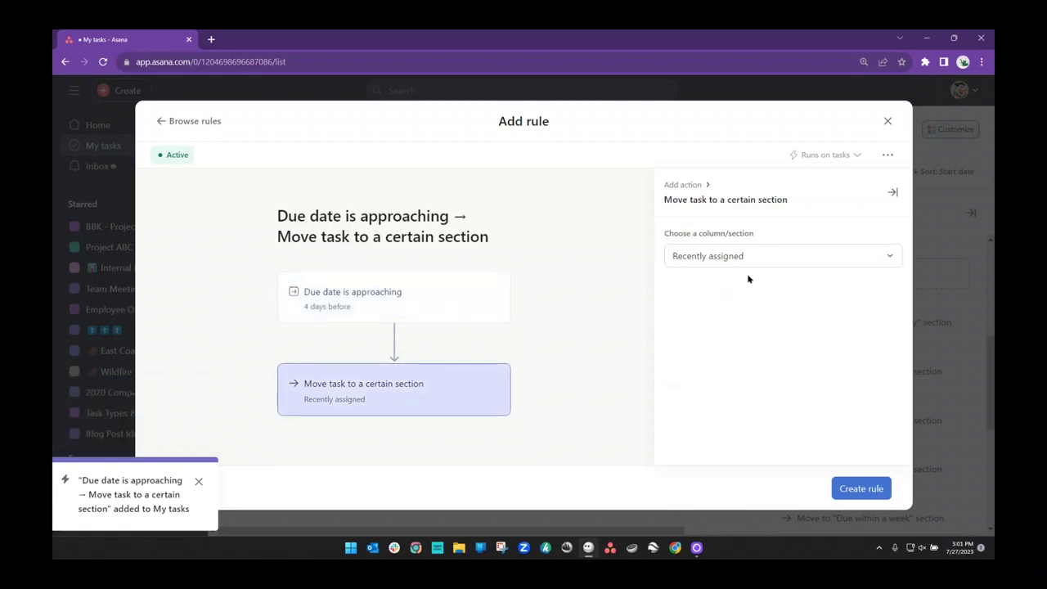
click(746, 258)
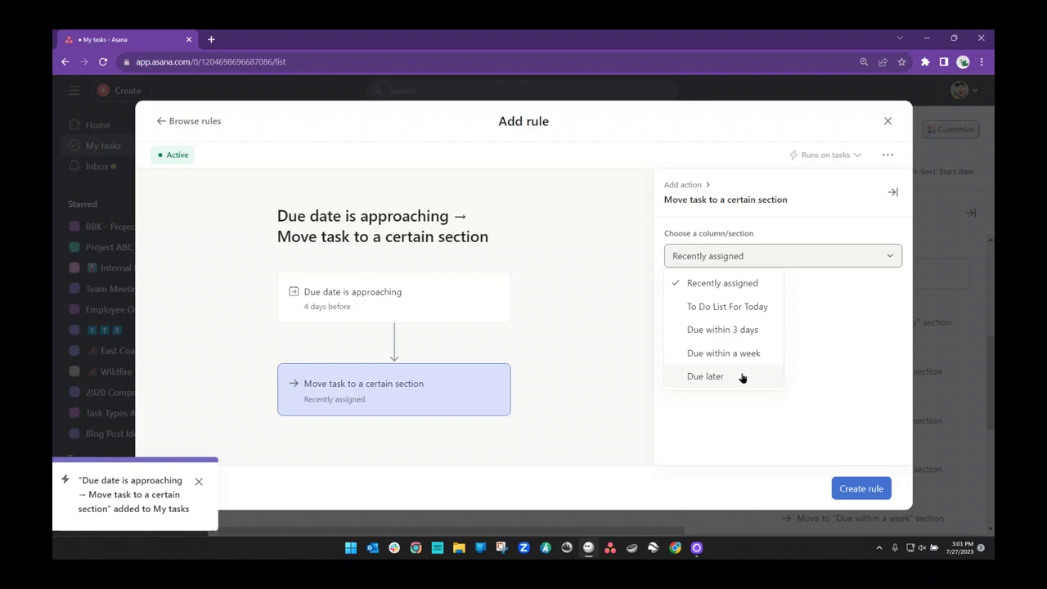
click(722, 354)
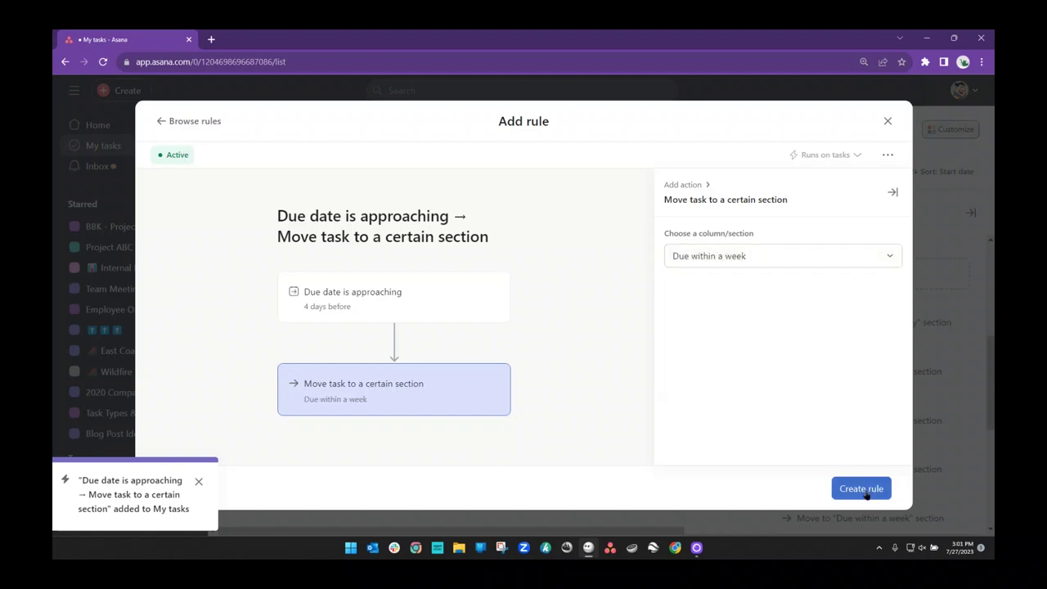
click(863, 489)
- Start another rule from the due-date template and set its trigger to a custom 5 days before
click(823, 276)
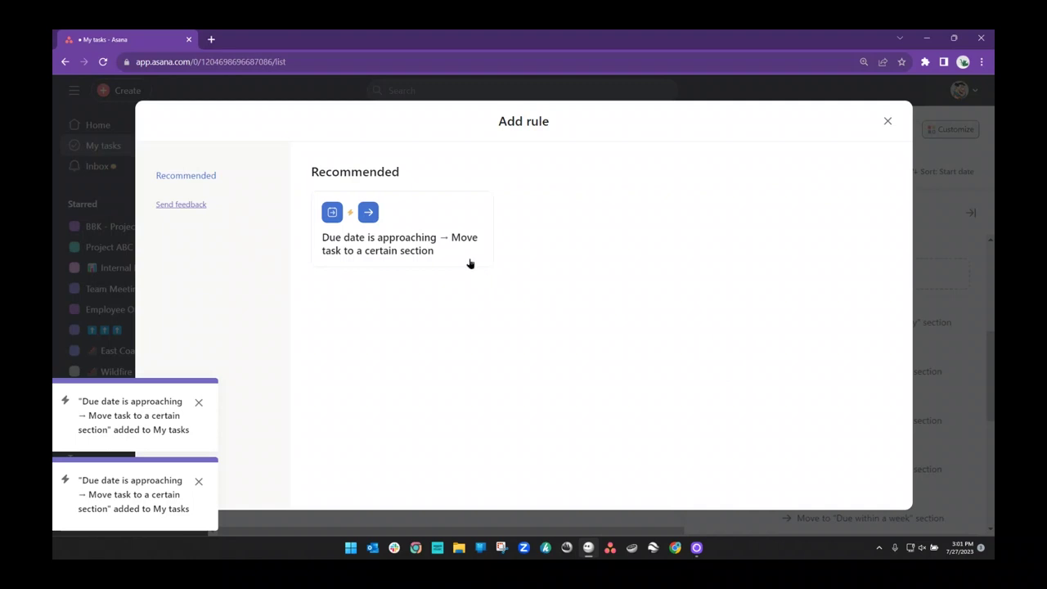
click(470, 263)
click(544, 299)
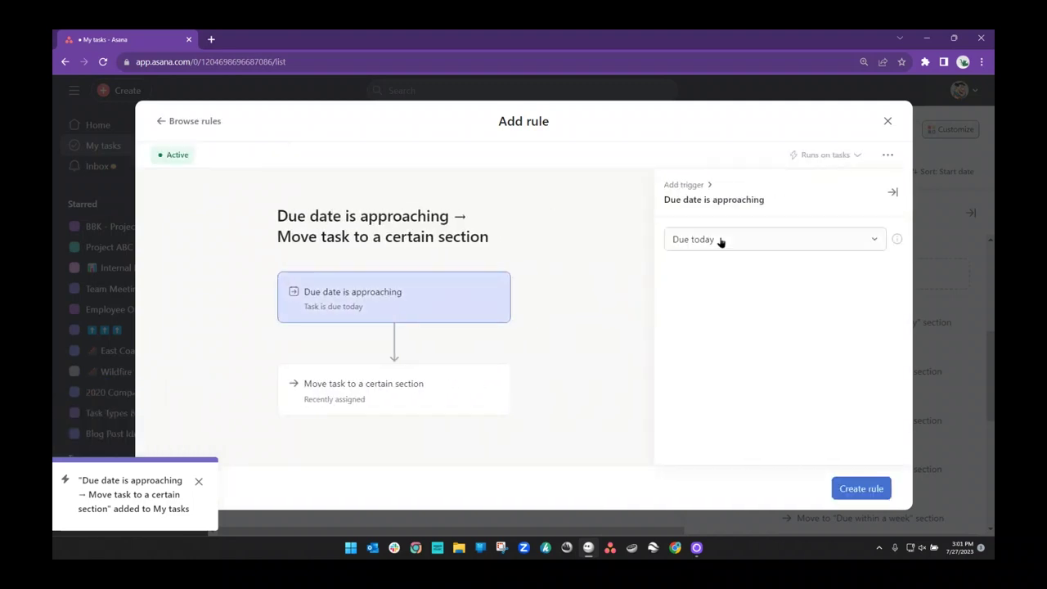
click(719, 240)
click(703, 337)
click(725, 246)
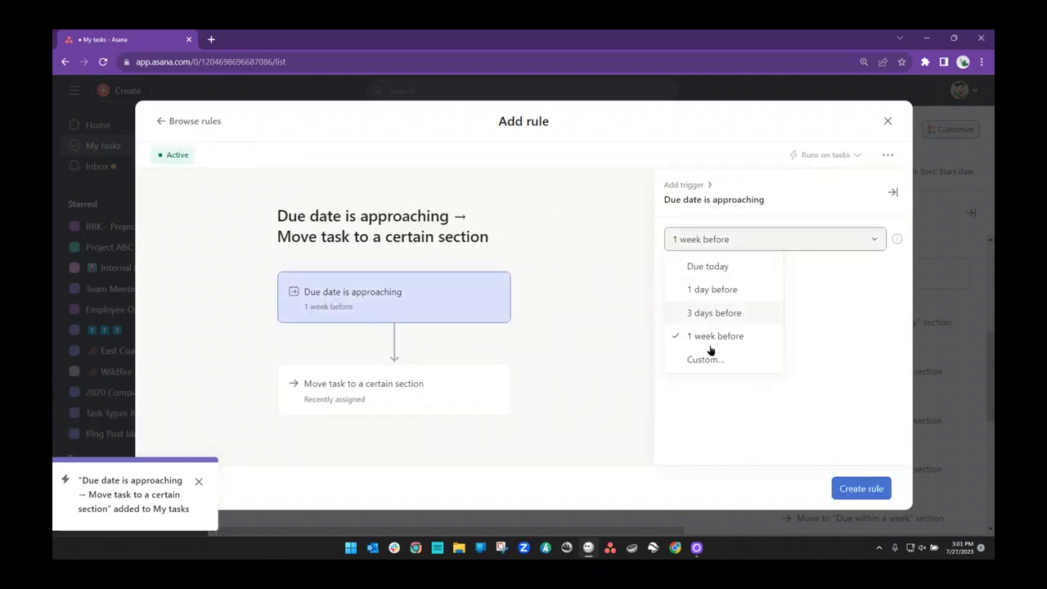
click(710, 353)
click(680, 265)
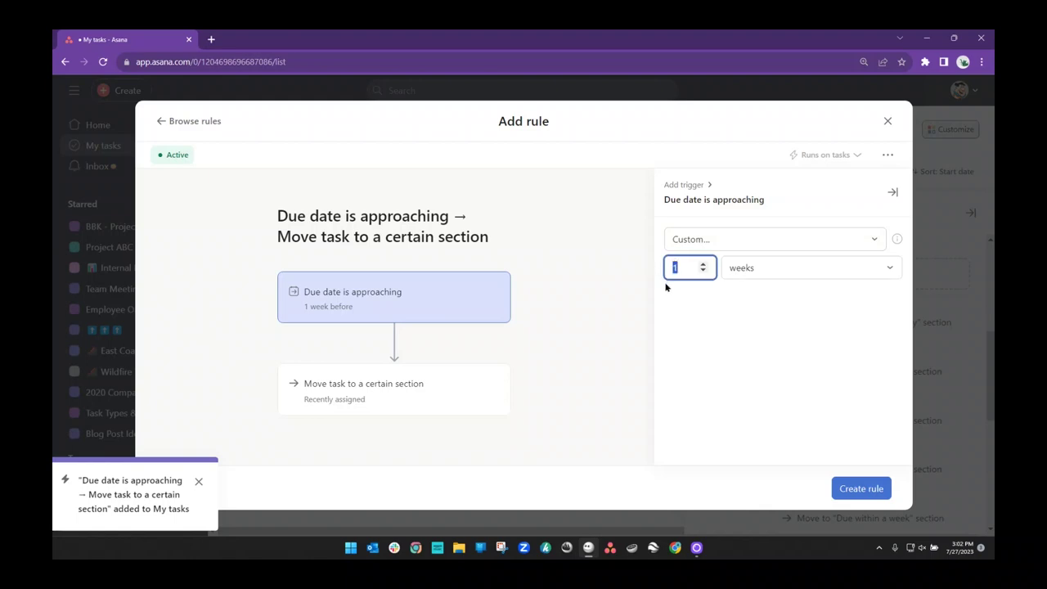
click(785, 267)
click(776, 341)
text(5)
- Make the 5-days-before rule move tasks to the Due within a week section and create it
click(381, 412)
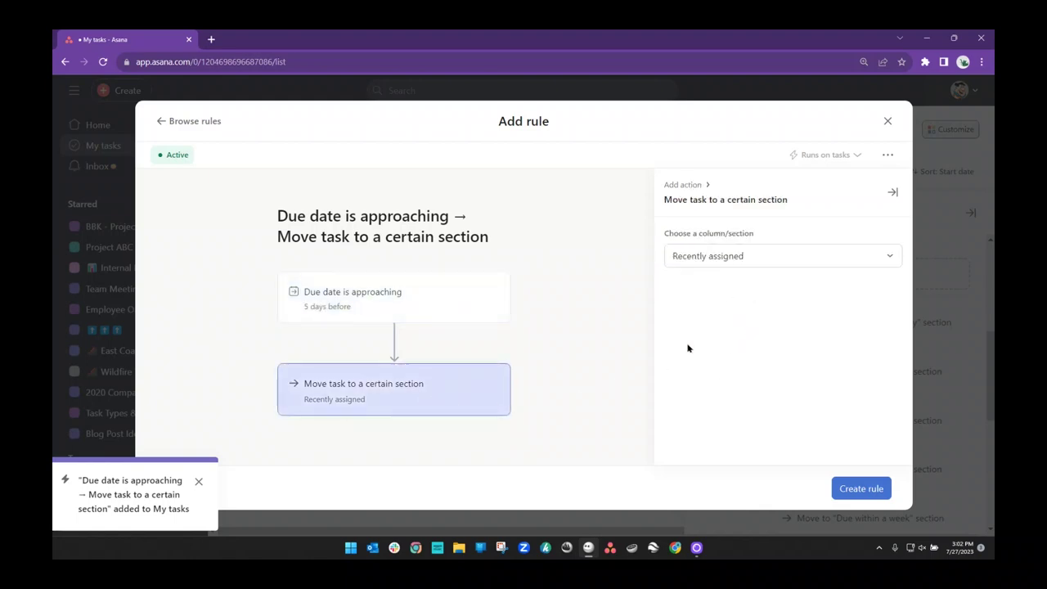
click(723, 262)
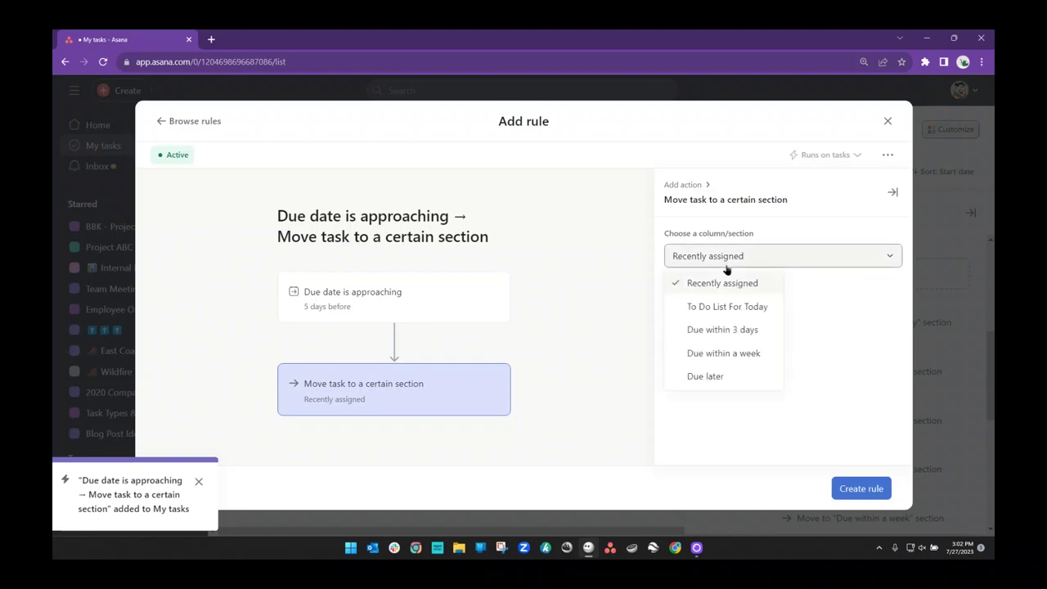
click(715, 353)
click(860, 488)
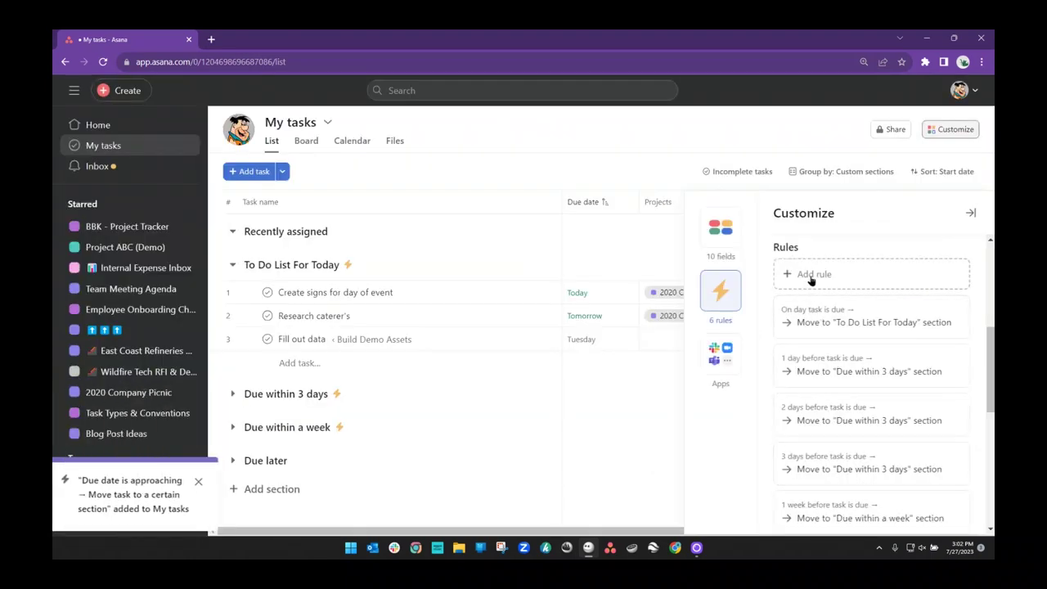
- Start another rule from the due-date template and set its trigger to a custom 6 days before
click(810, 276)
click(432, 248)
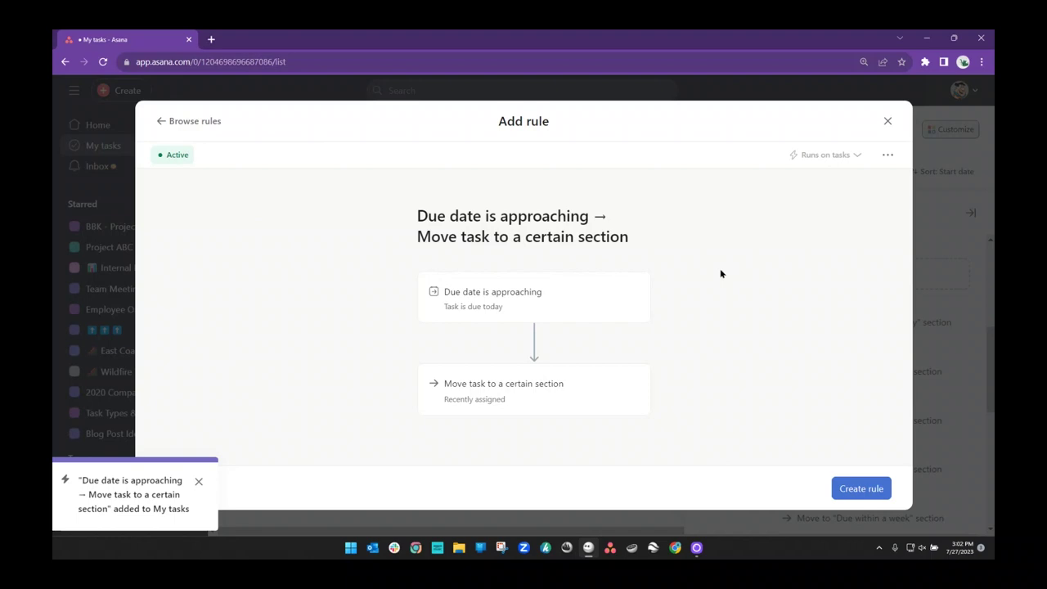
click(531, 303)
click(682, 240)
click(692, 357)
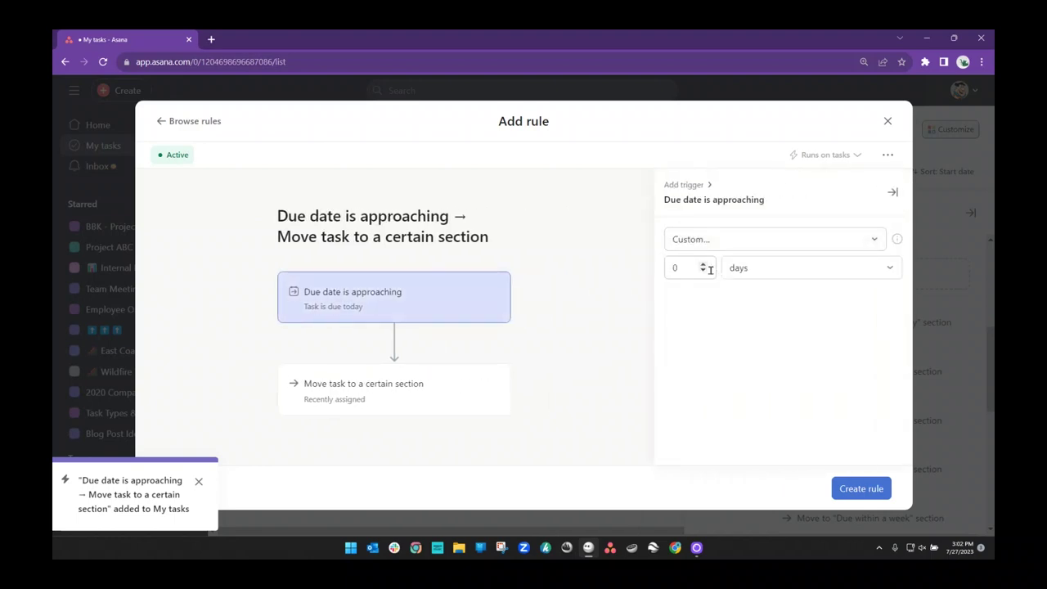
click(677, 268)
text(6)
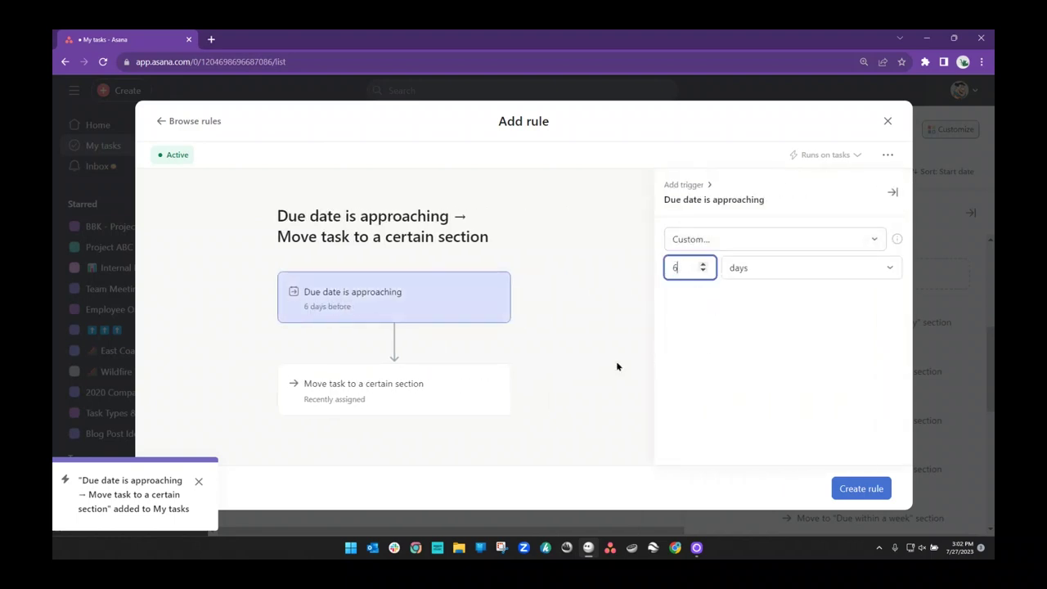
- Make the 6-days-before rule move tasks to the Due within a week section and create it
click(395, 397)
click(748, 256)
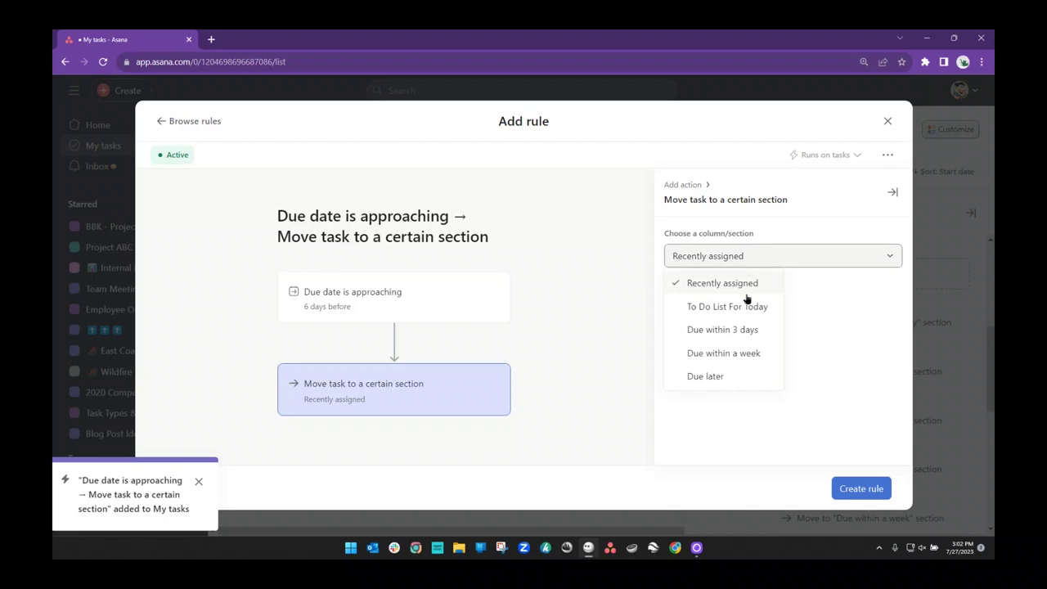
click(713, 354)
click(854, 489)
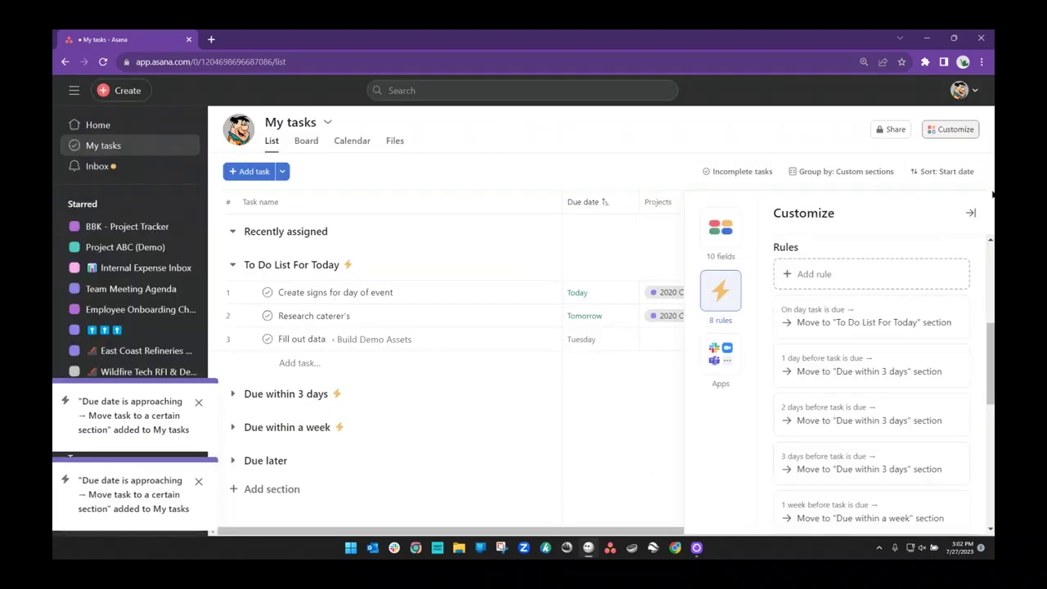
- Close the task list's customization pane and minimize the browser window
key(Escape)
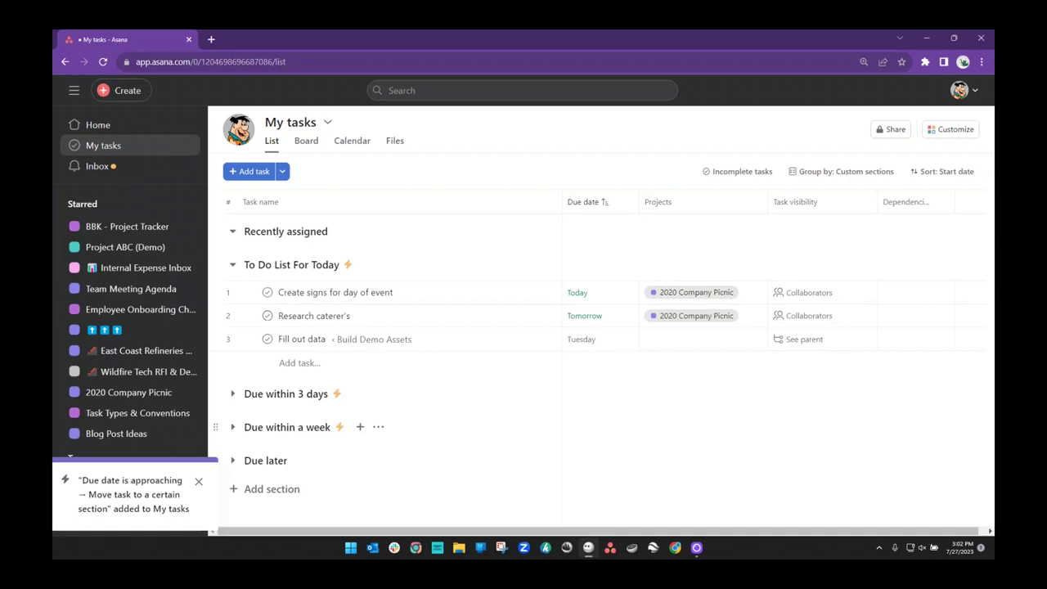
click(927, 39)
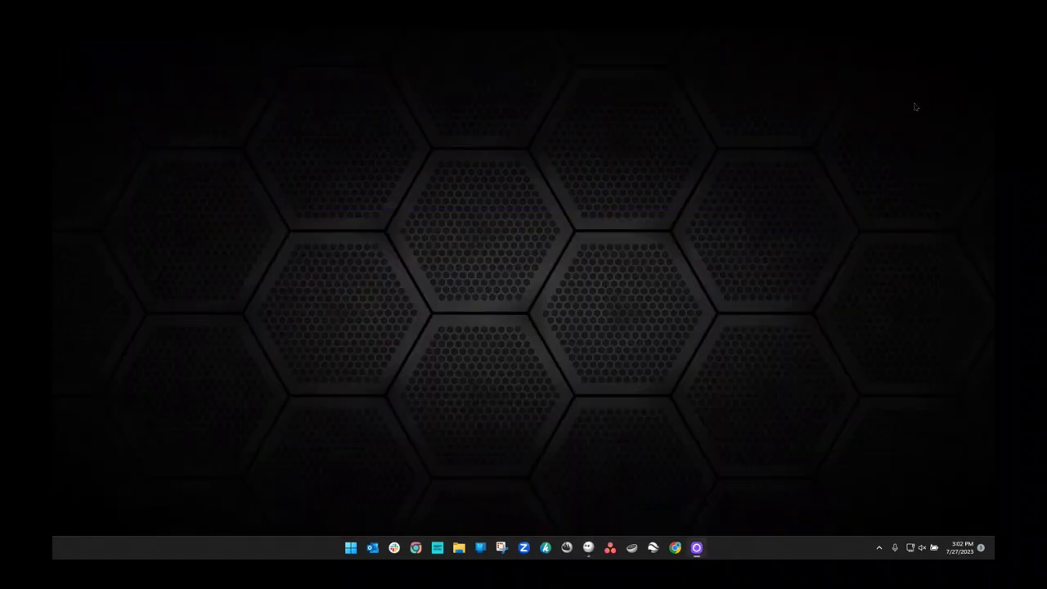